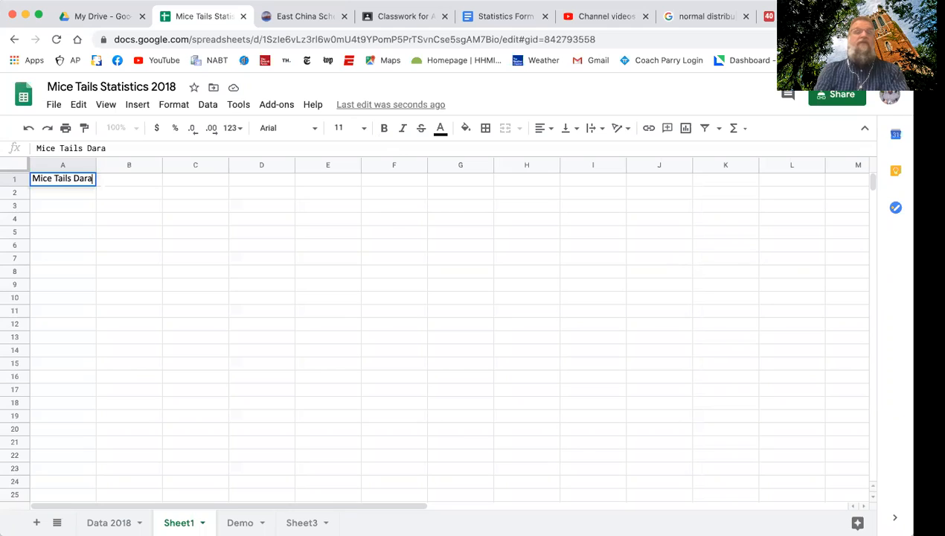
Step: Finish the title in A1 as "Mice Tails Data Set" and format it bold, size 18, in blue
text(Set)
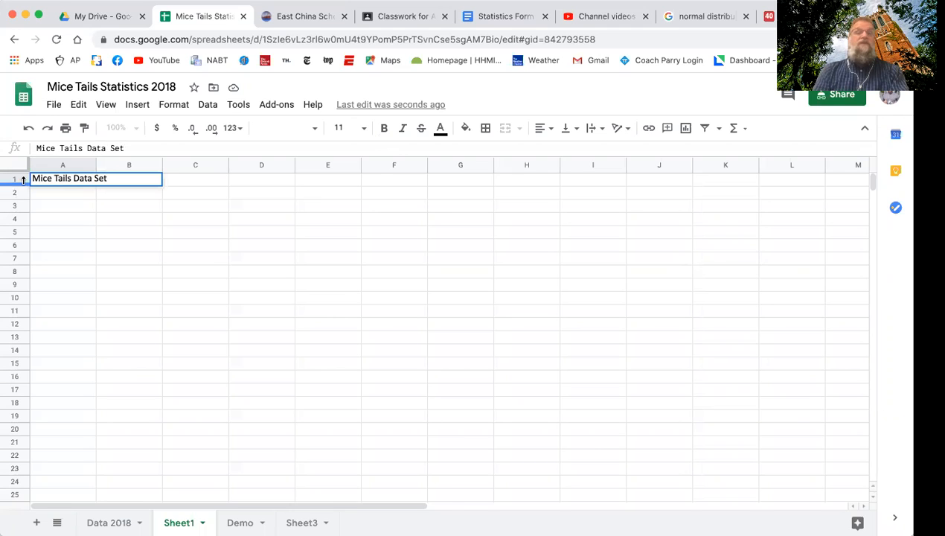
drag(33, 178, 114, 179)
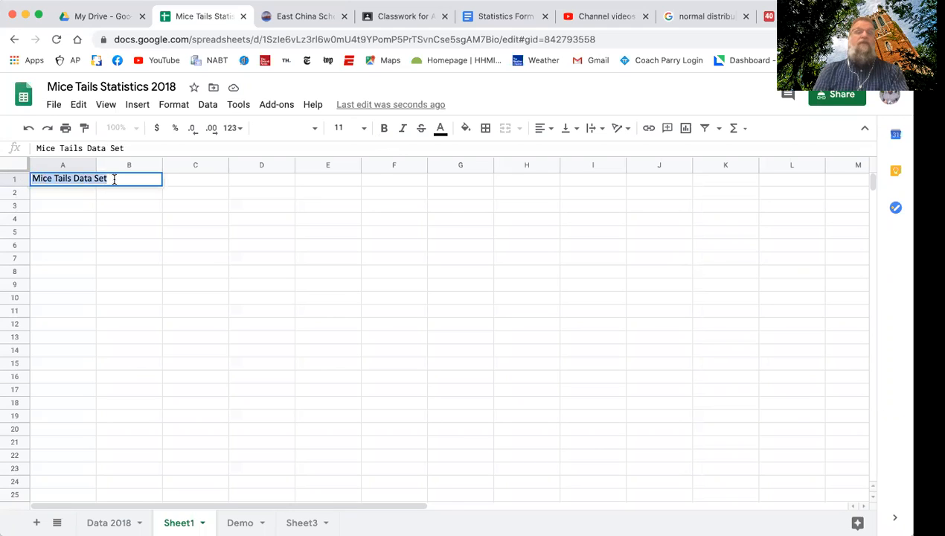
click(385, 128)
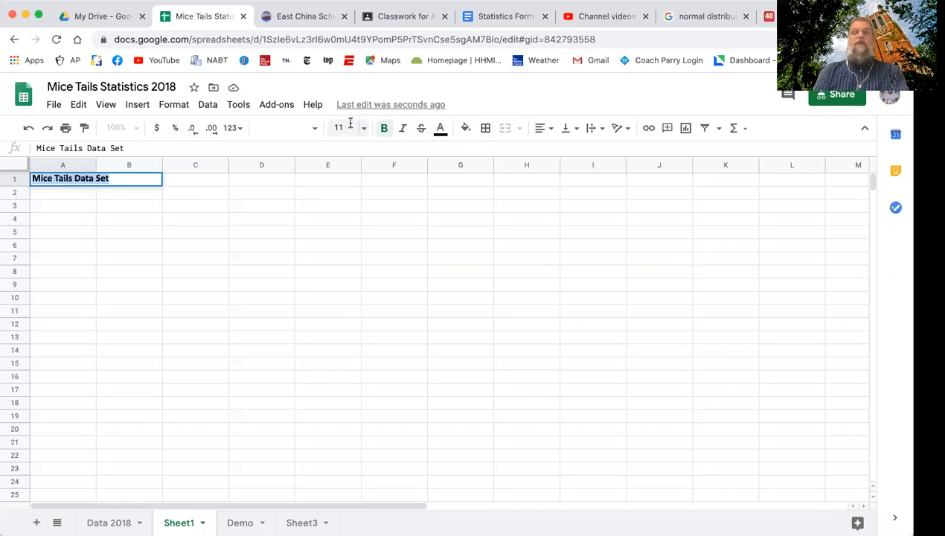
click(362, 131)
click(345, 297)
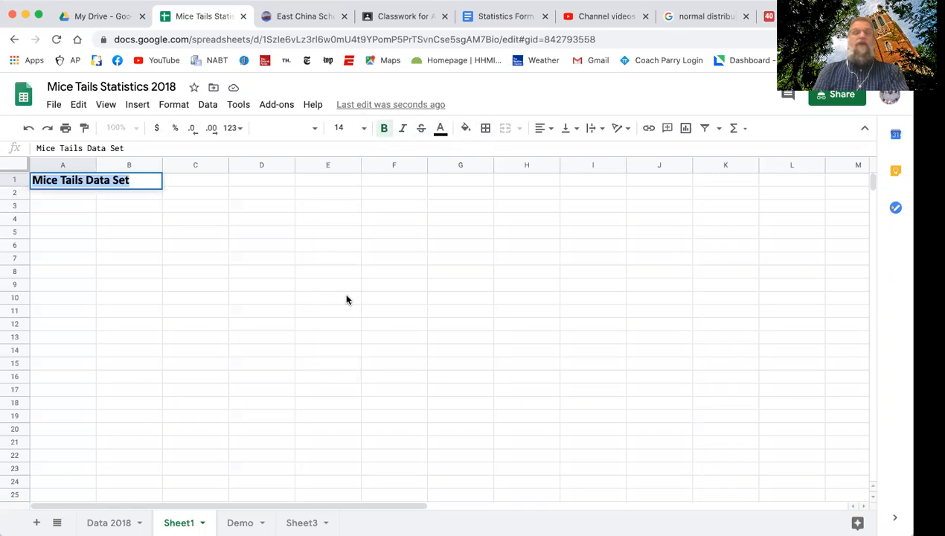
click(363, 131)
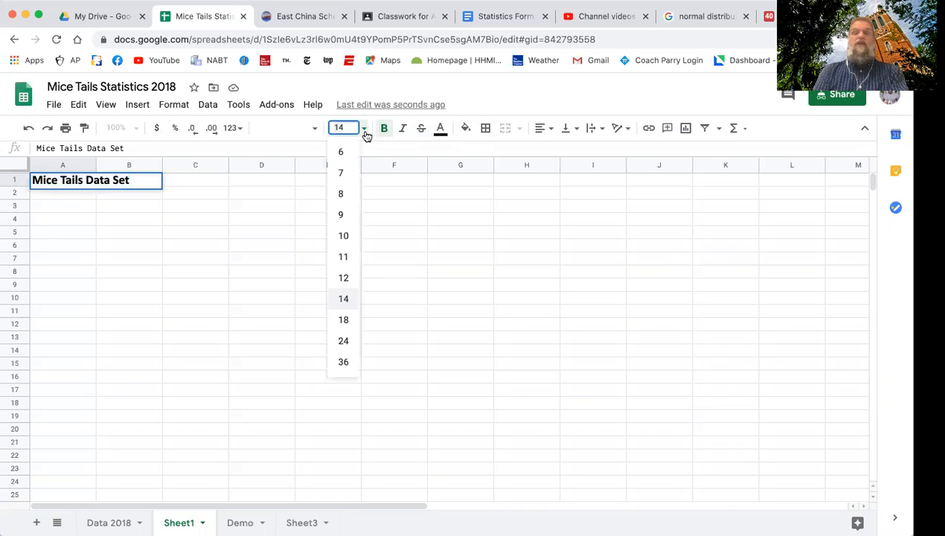
click(346, 318)
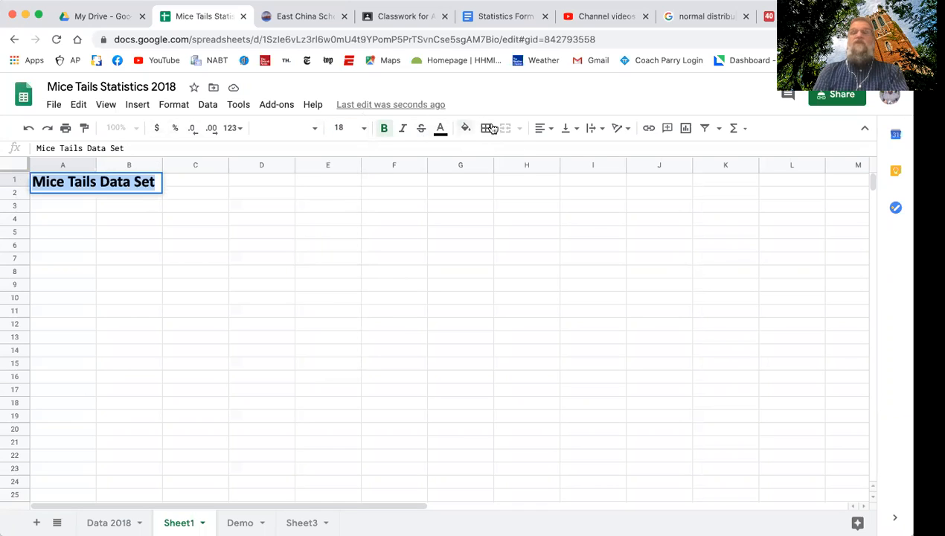
click(439, 129)
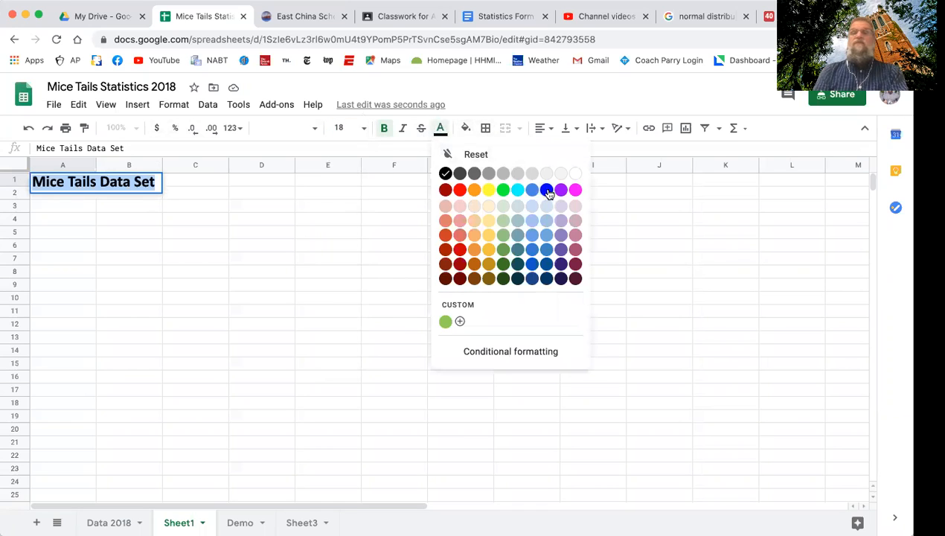
click(545, 191)
click(86, 207)
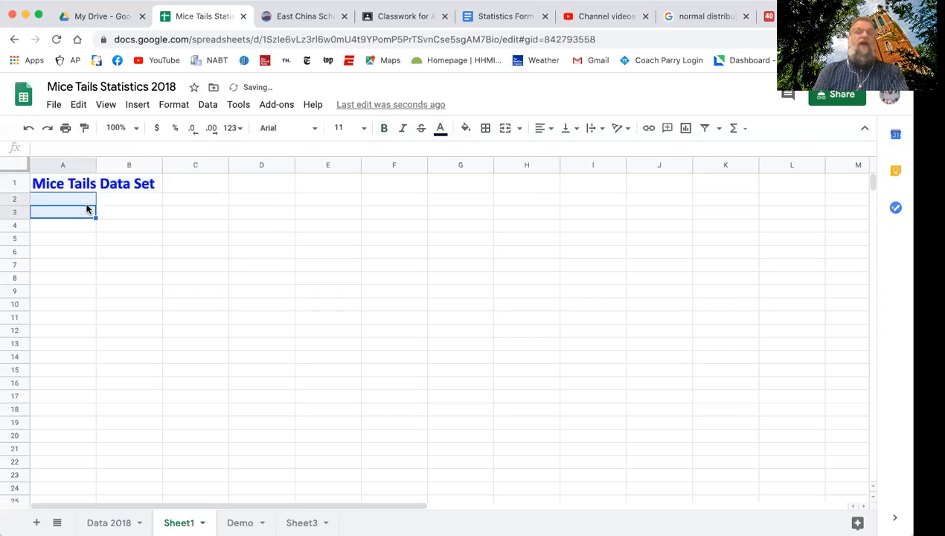
Step: Enter the column headers "NO Toxins" in A3 and "Toxin Exposure" in B3
click(80, 216)
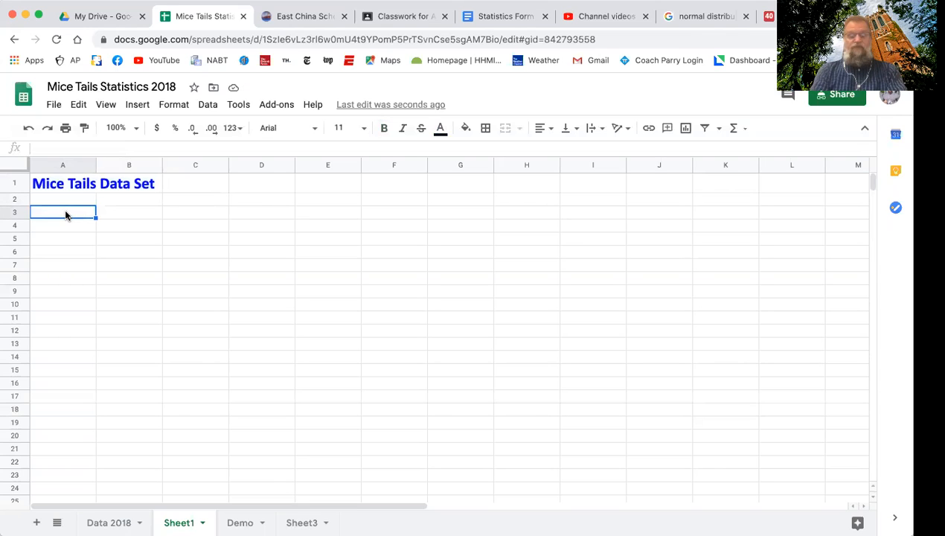
text(NO Toxins)
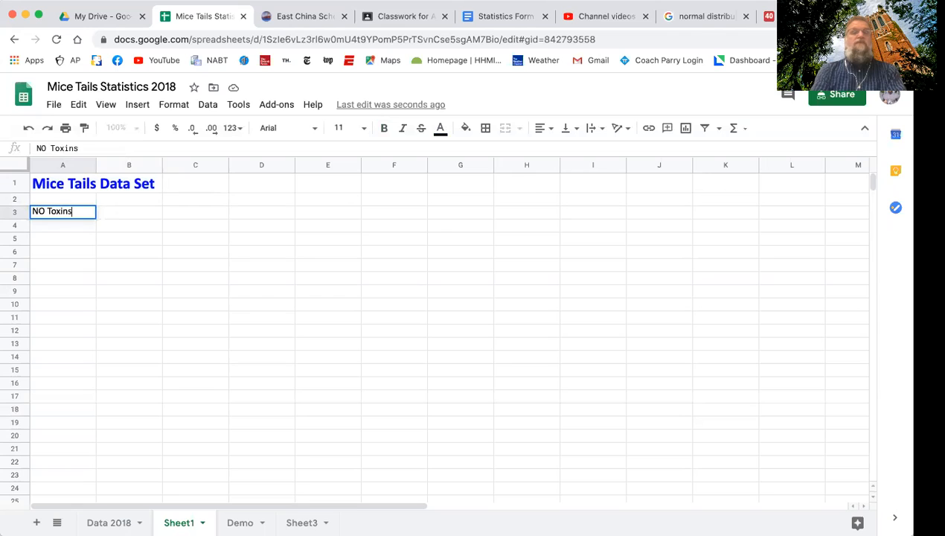
click(121, 208)
text(Toxin Exposure)
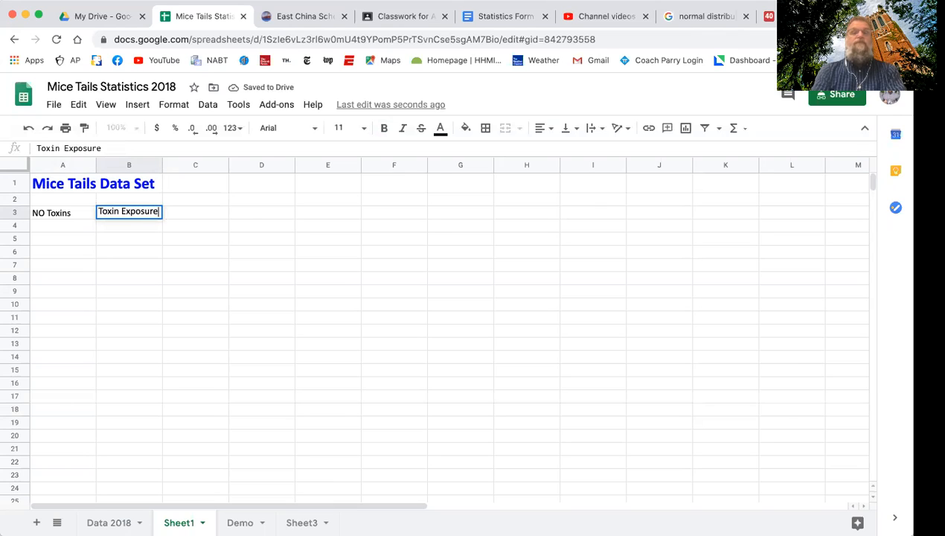
Step: Center the two headers in A3:B3 and widen columns A and B slightly
click(73, 210)
shift+click(146, 215)
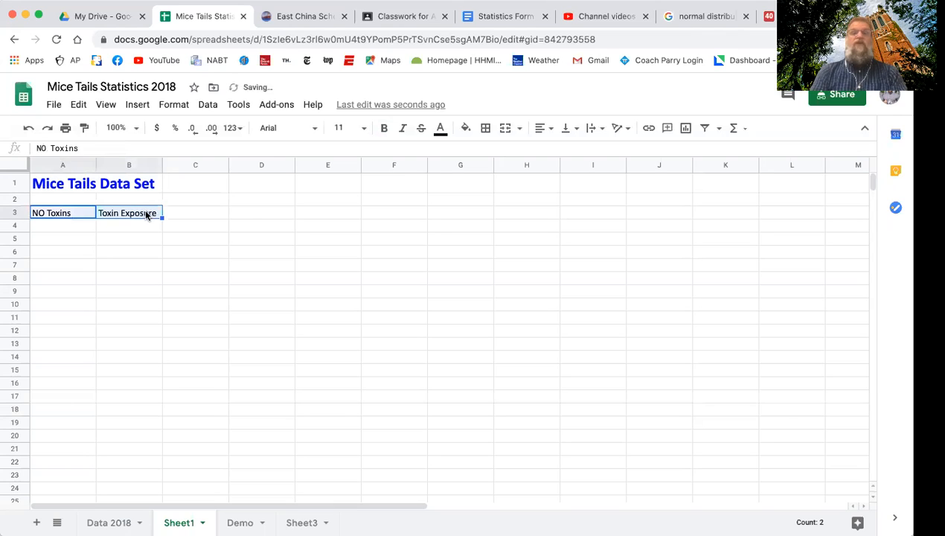
click(544, 128)
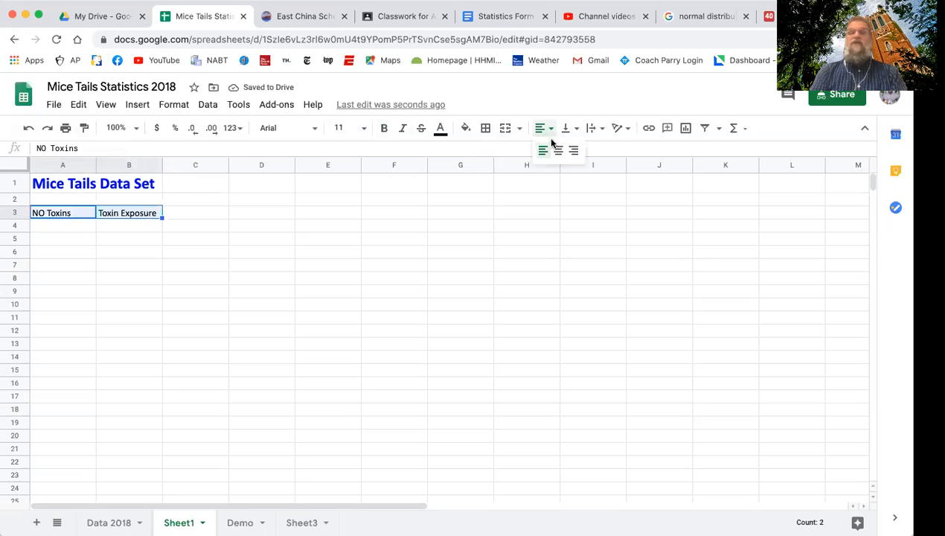
click(558, 149)
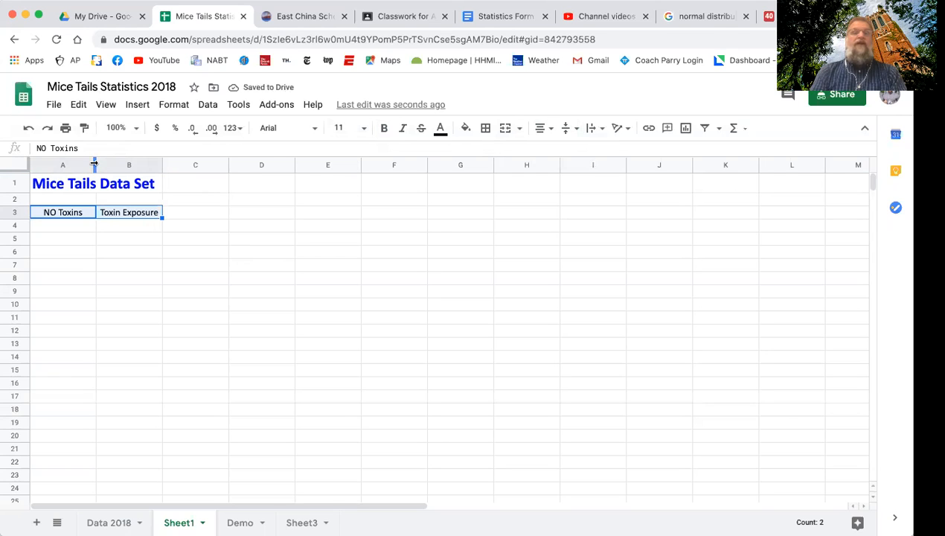
drag(100, 165, 113, 165)
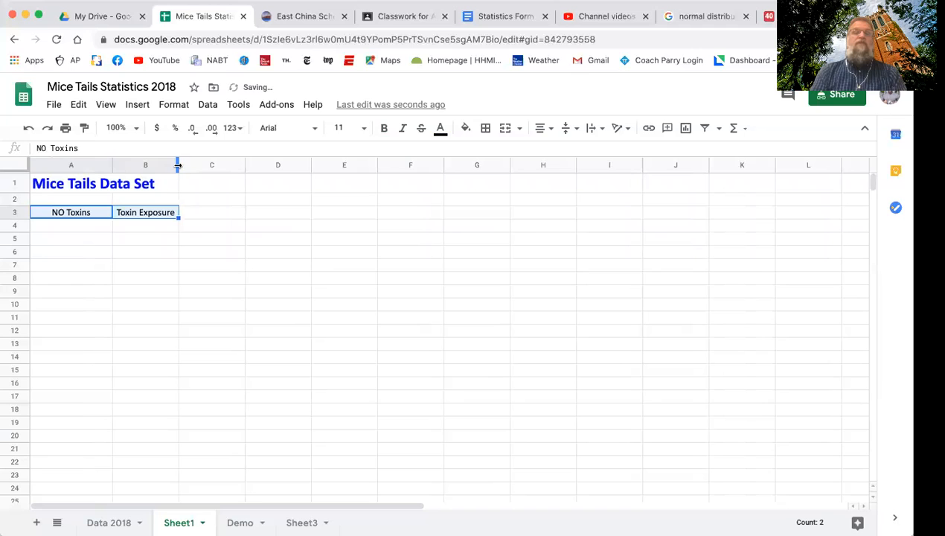
drag(178, 166, 197, 166)
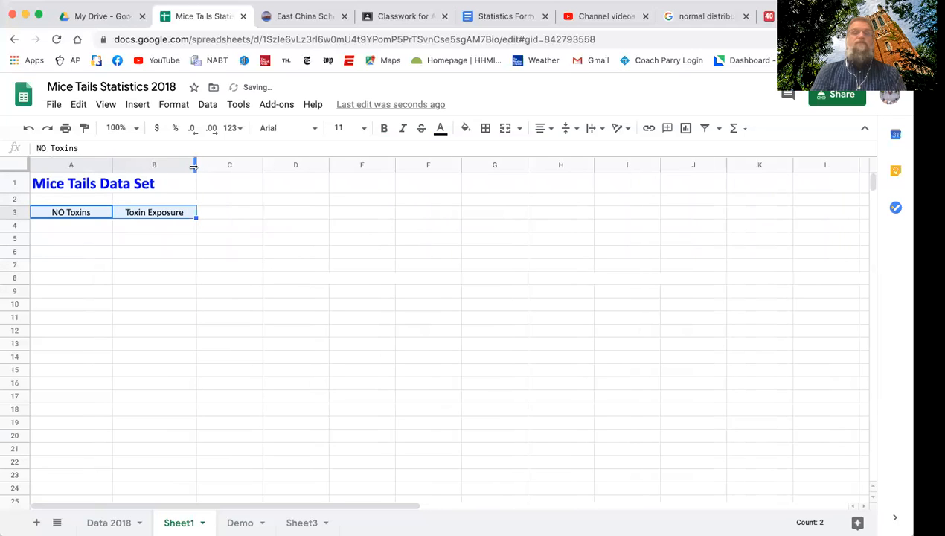
Step: Fill the NO Toxins header cell with green, and select the Toxin Exposure header cell
click(93, 228)
click(93, 215)
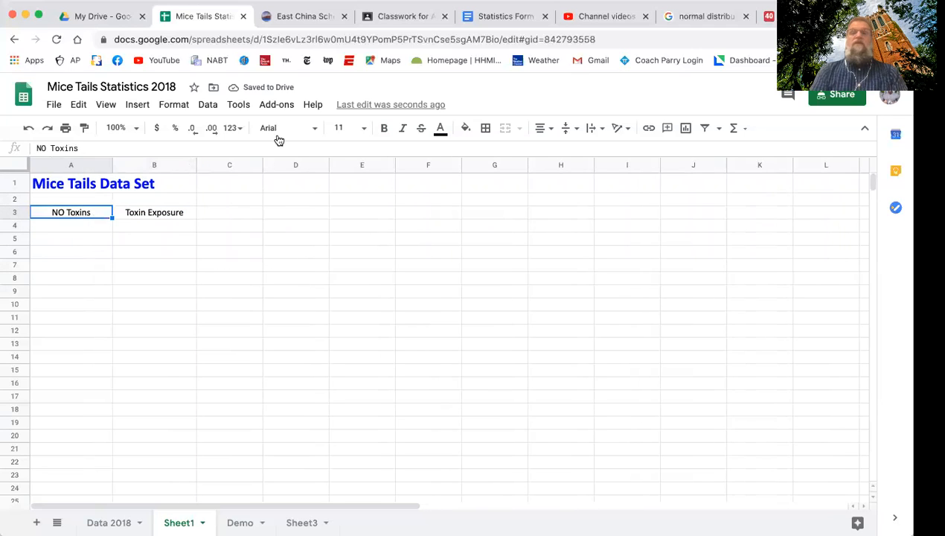
click(465, 127)
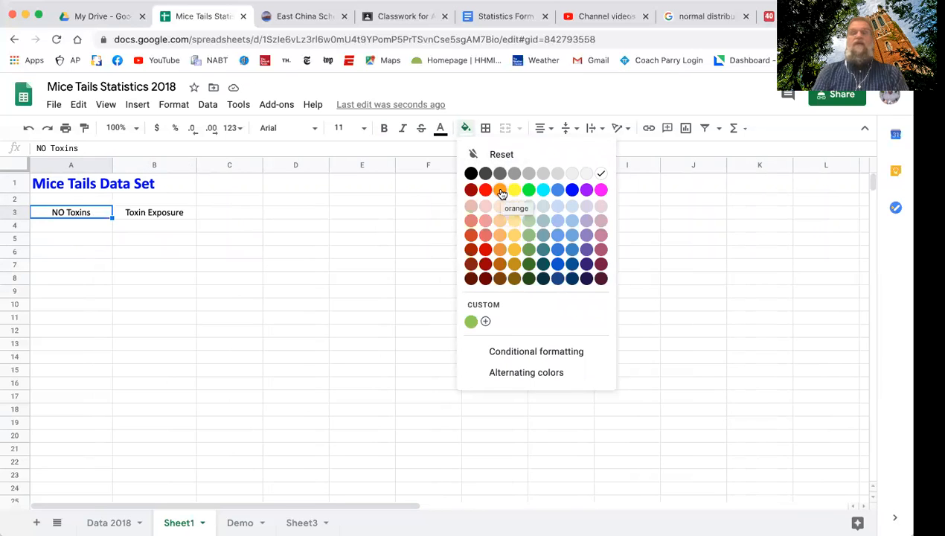
click(528, 190)
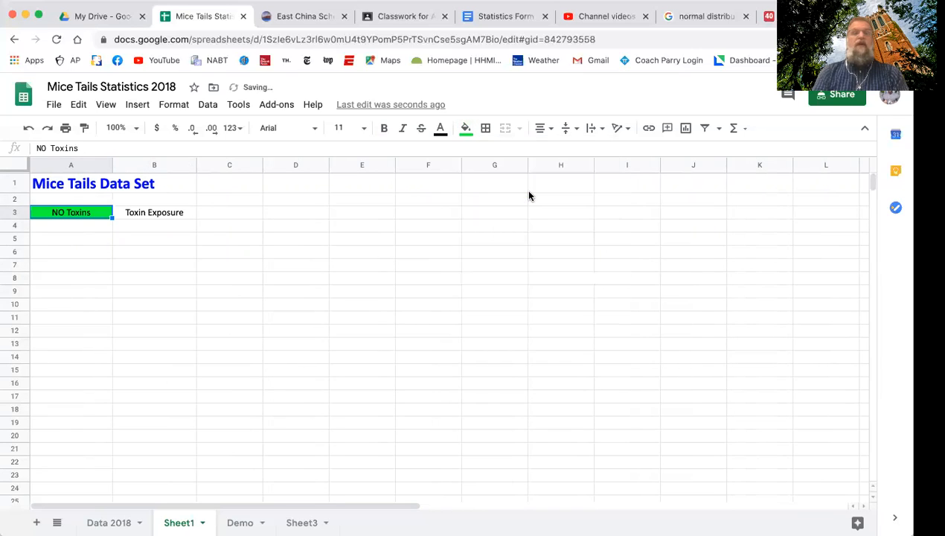
click(154, 213)
click(441, 130)
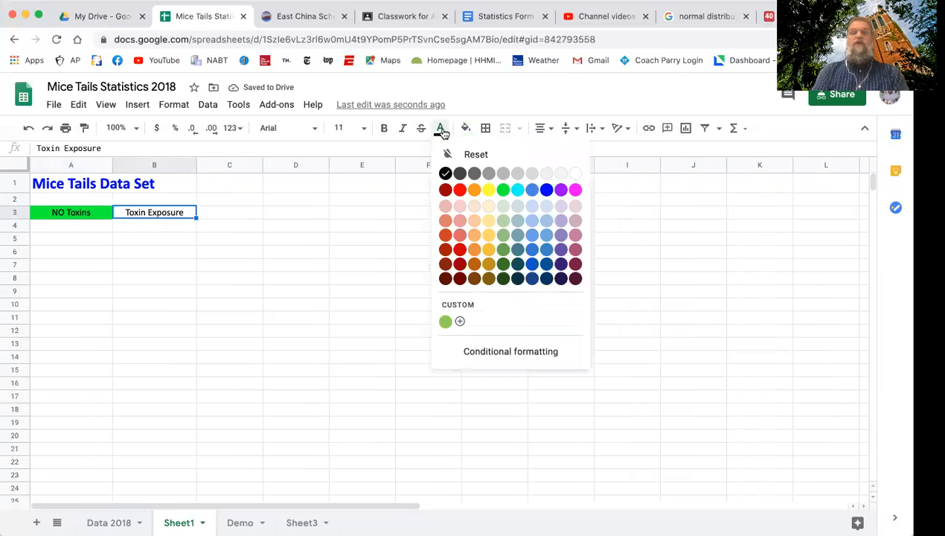
click(574, 190)
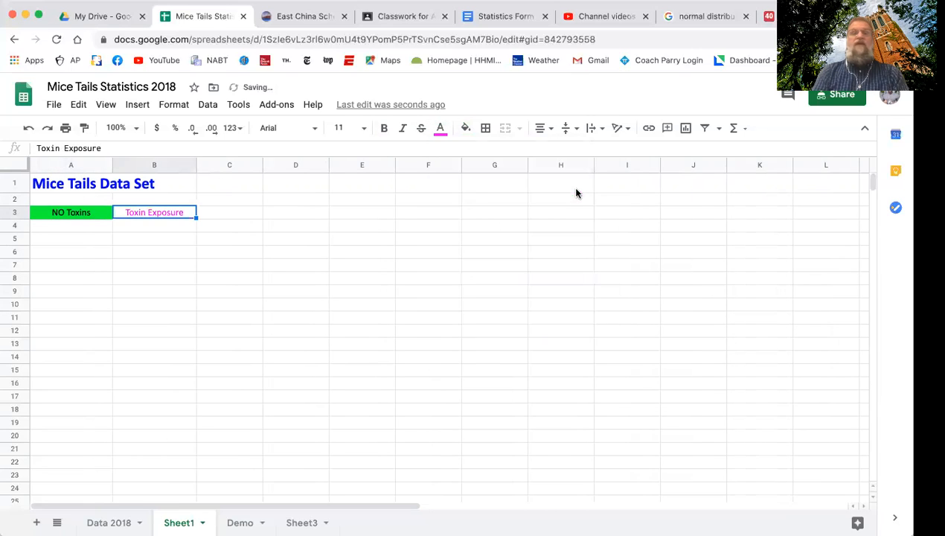
click(439, 130)
click(445, 174)
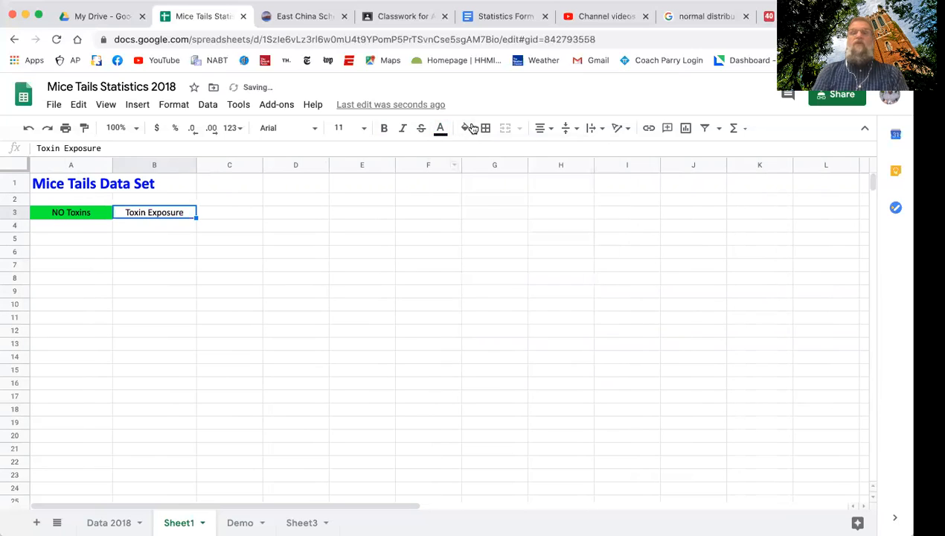
Step: Fill the Toxin Exposure header cell with magenta and make both headers in row 3 bold
click(466, 128)
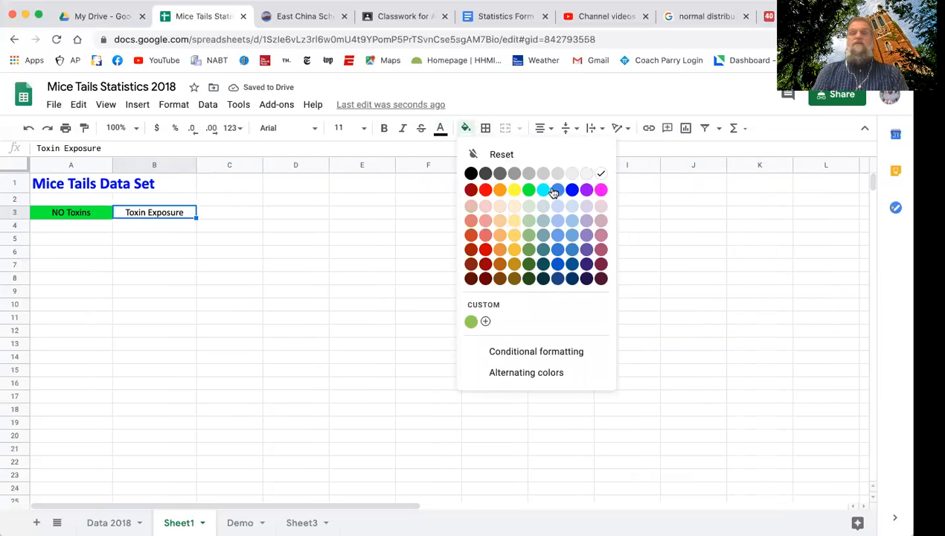
click(600, 191)
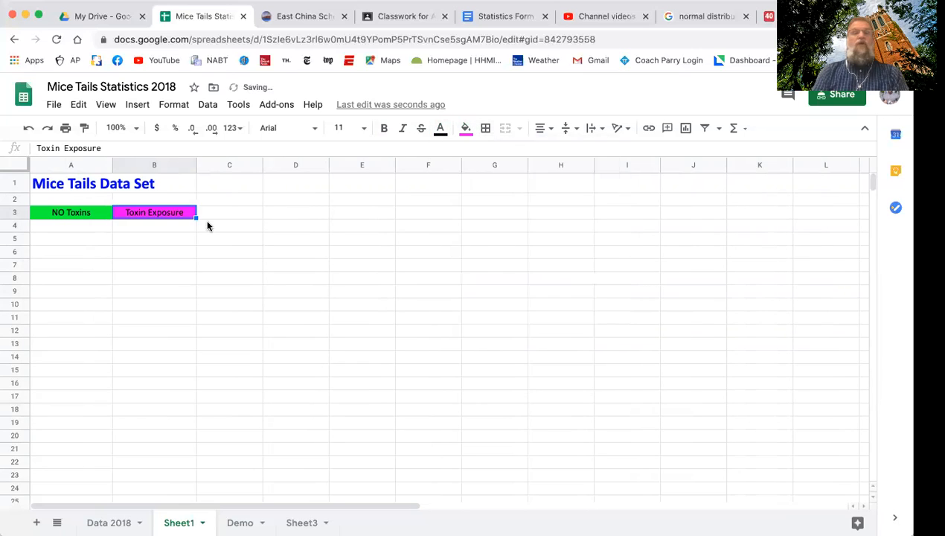
click(99, 227)
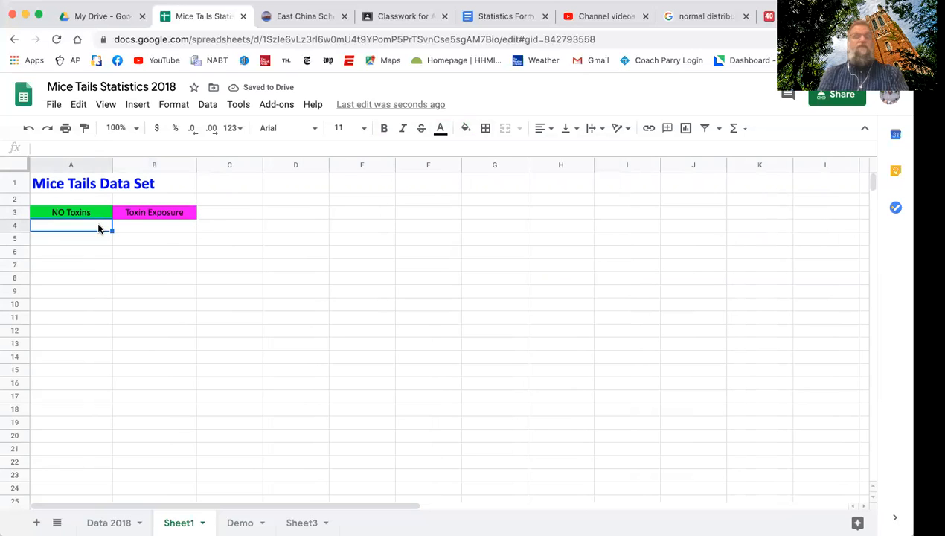
click(92, 214)
shift+click(138, 215)
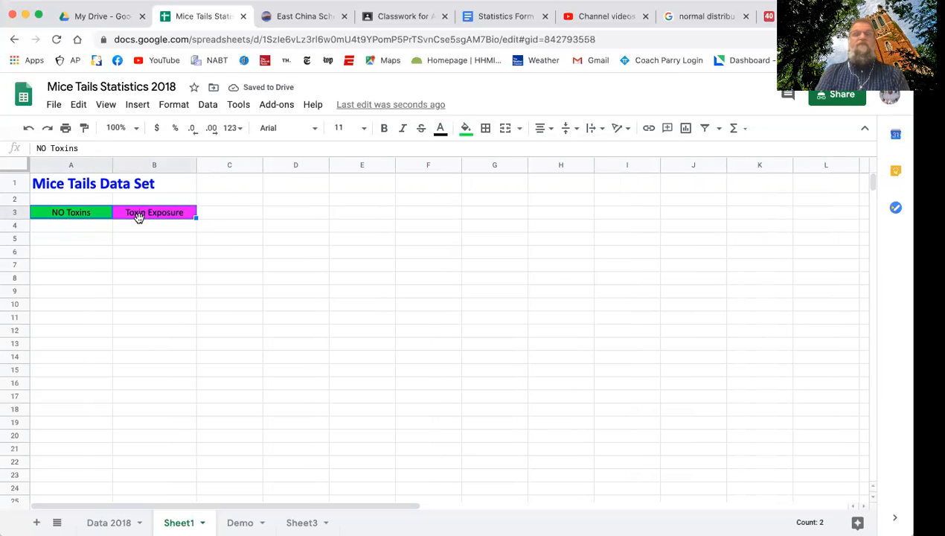
key(super+b)
Step: Enter the NO Toxins values 45, 35, 43, 55, 54 and 47 in A4:A9
click(78, 226)
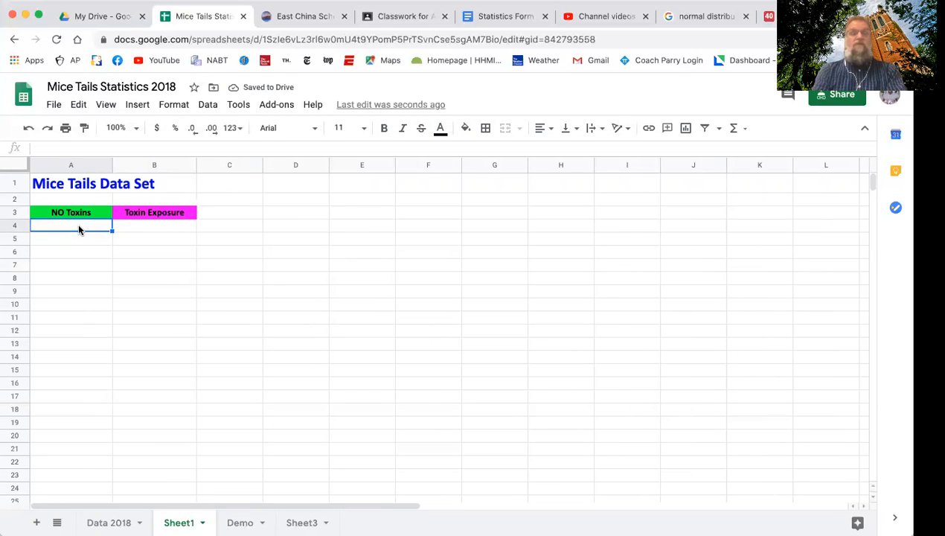
text(45)
key(Return)
text(35)
key(Return)
text(43)
key(Return)
text(55)
key(Return)
text(54)
key(Return)
text(4)
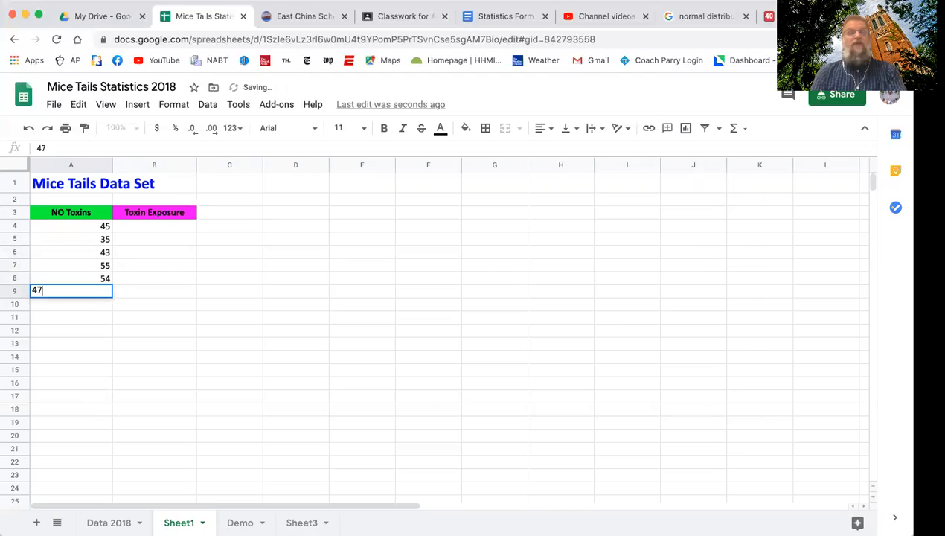
text(7)
key(Return)
Step: Center the contents of the data range A4:B10 horizontally
click(101, 227)
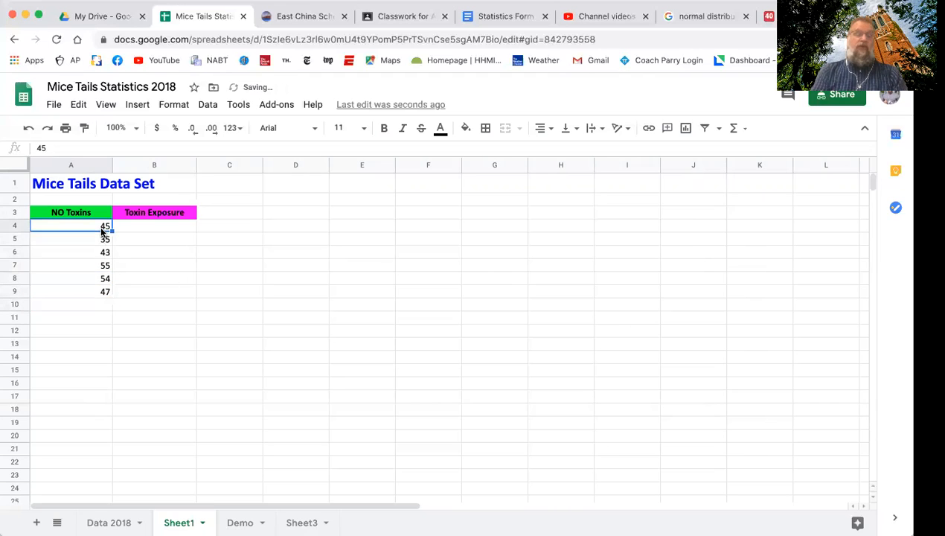
shift+click(147, 305)
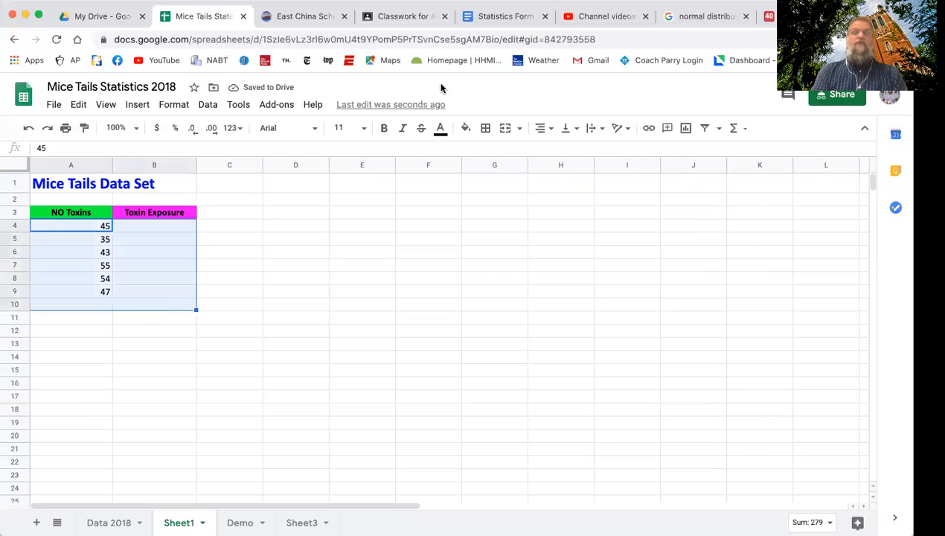
click(548, 129)
click(559, 150)
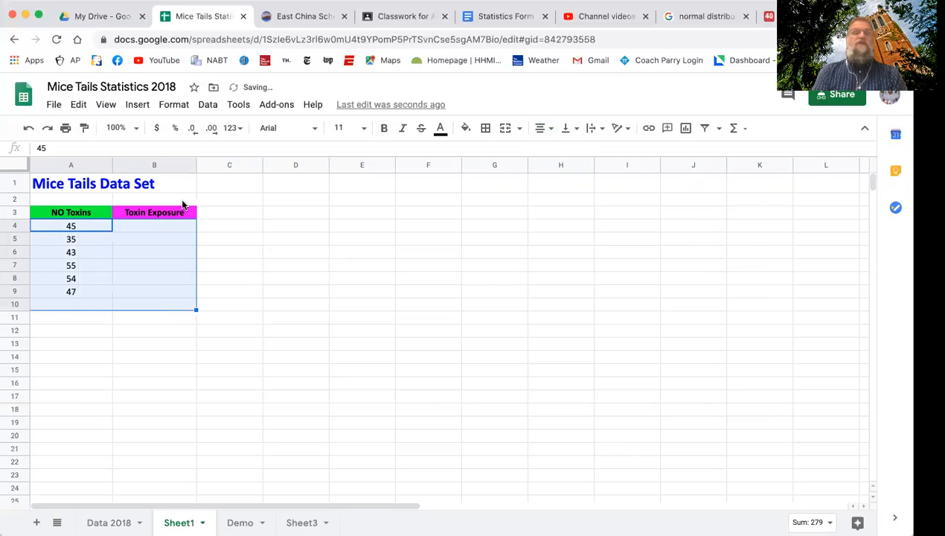
Step: Enter the Toxin Exposure values 44, 55, 666, 23, 43 and 35 in B4:B9
click(155, 229)
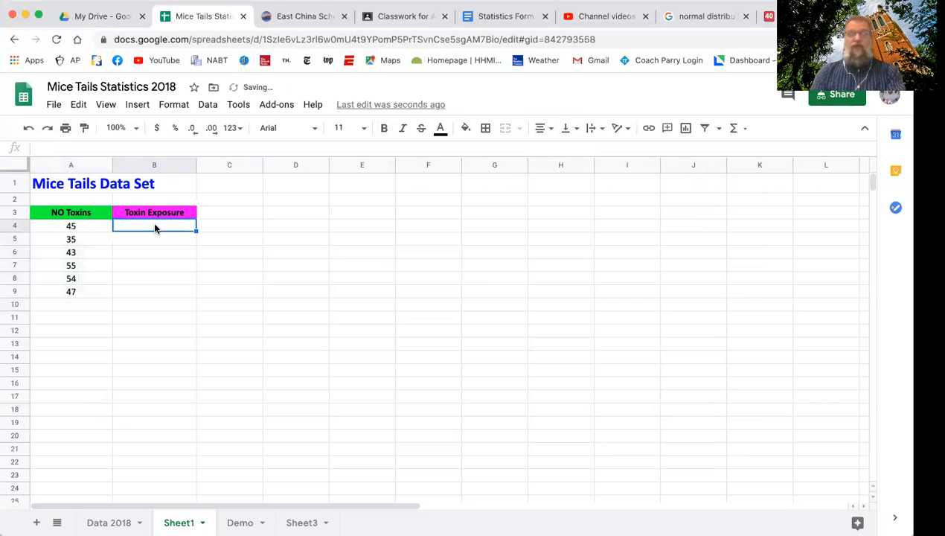
text(44)
key(Return)
text(55)
key(Return)
text(666)
key(Return)
text(23)
key(Return)
text(43)
key(Return)
text(35)
key(Return)
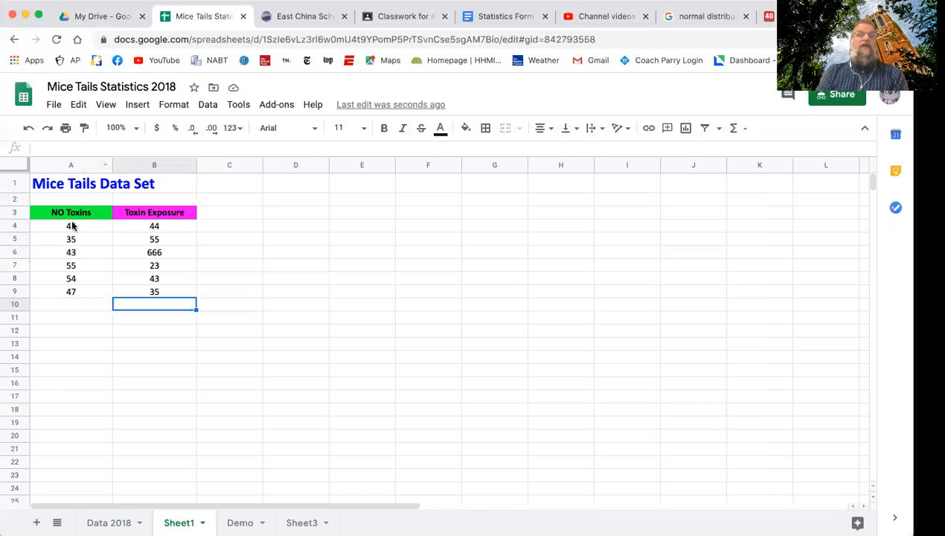
click(72, 306)
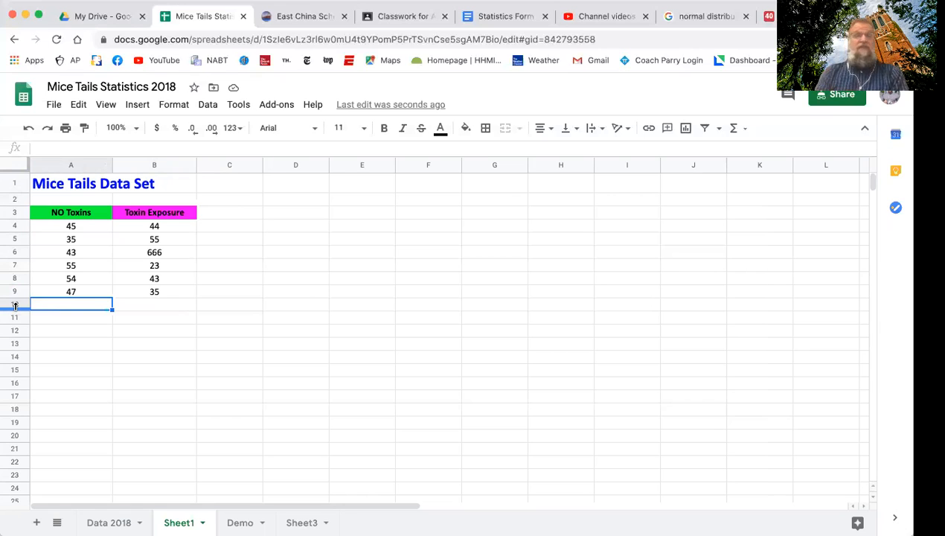
click(160, 165)
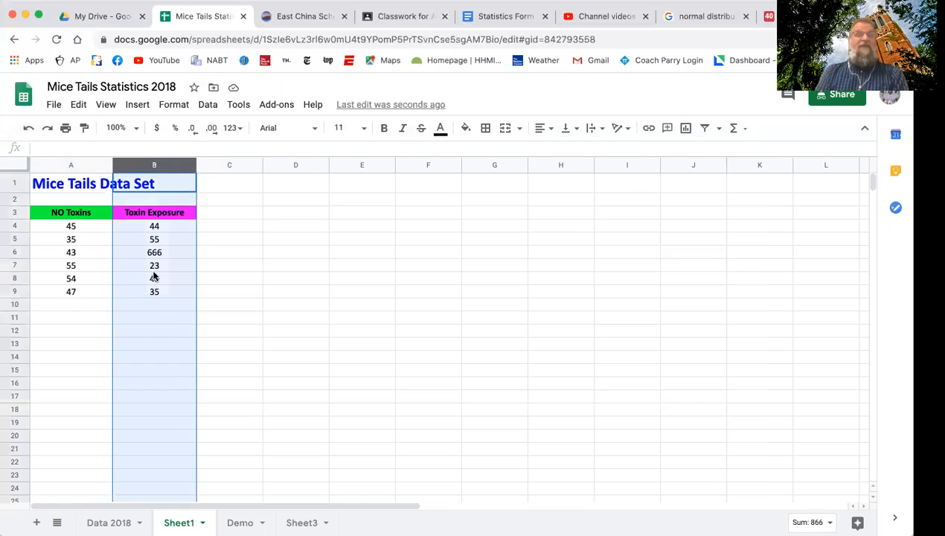
Step: Move the Mouse Tail Length chart on the Data 2018 sheet sideways so its edge starts at column I
click(148, 330)
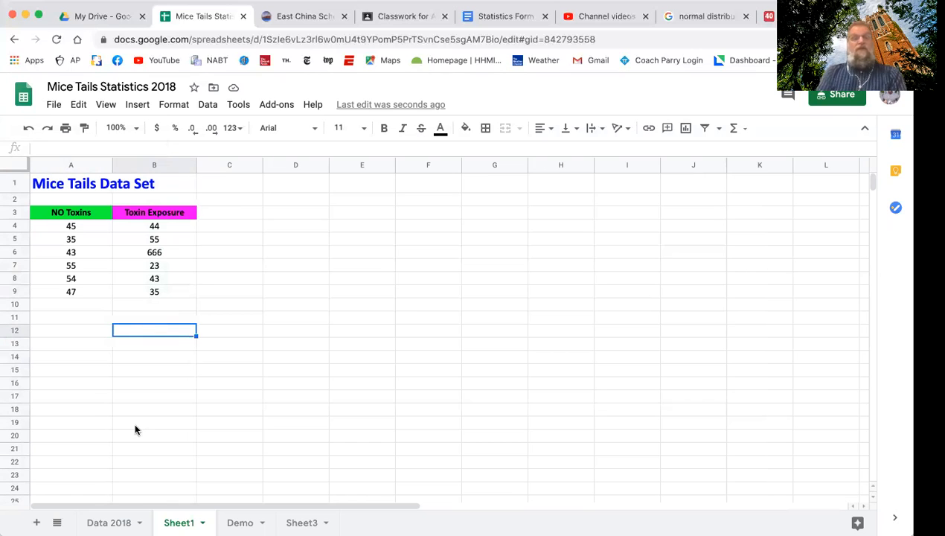
click(104, 524)
click(230, 338)
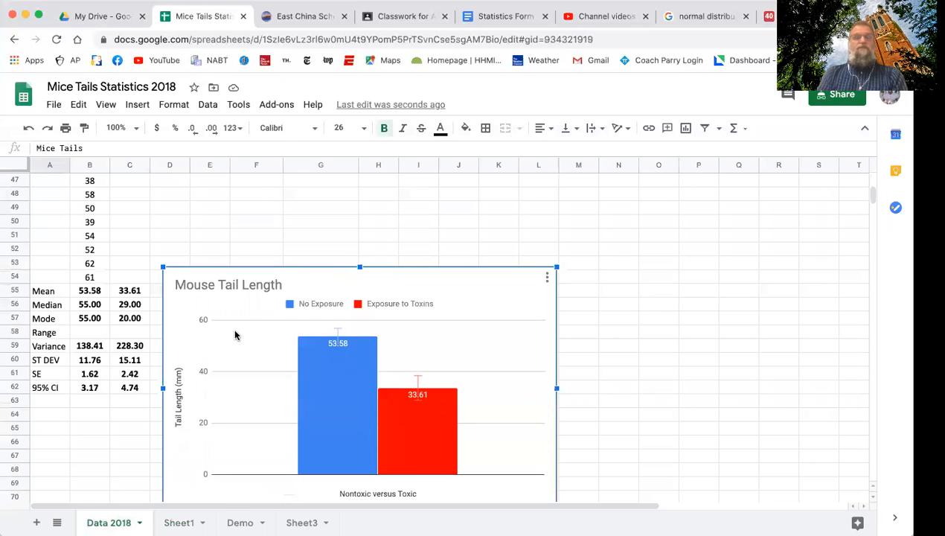
drag(471, 296, 709, 295)
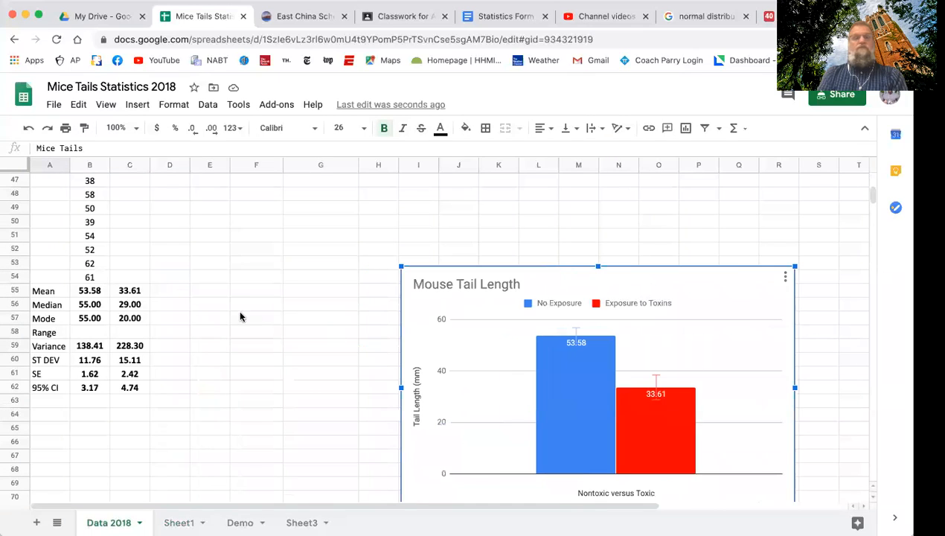
Step: Examine the Normal and Toxic data columns on the Demo sheet, down to the statistics labels below them
click(242, 523)
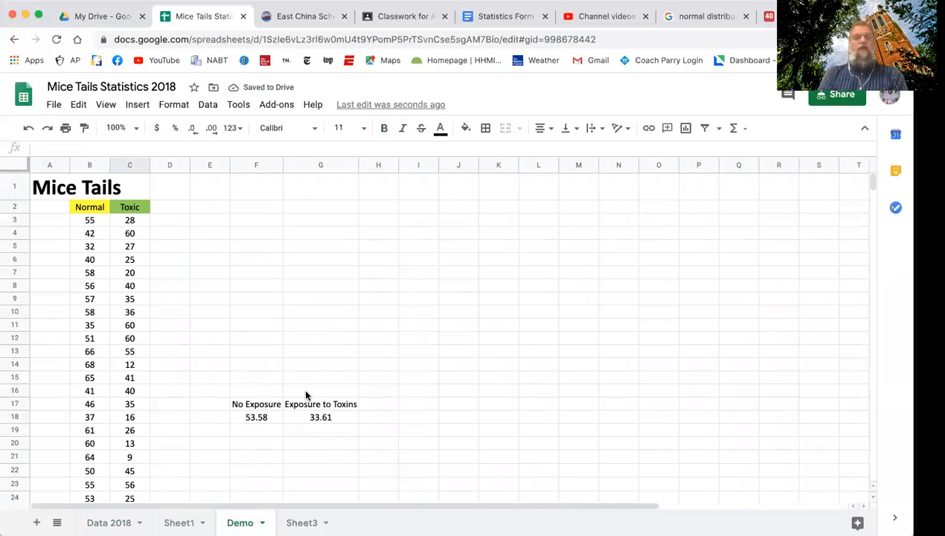
scroll(179, 285, down, 2)
scroll(179, 285, up, 2)
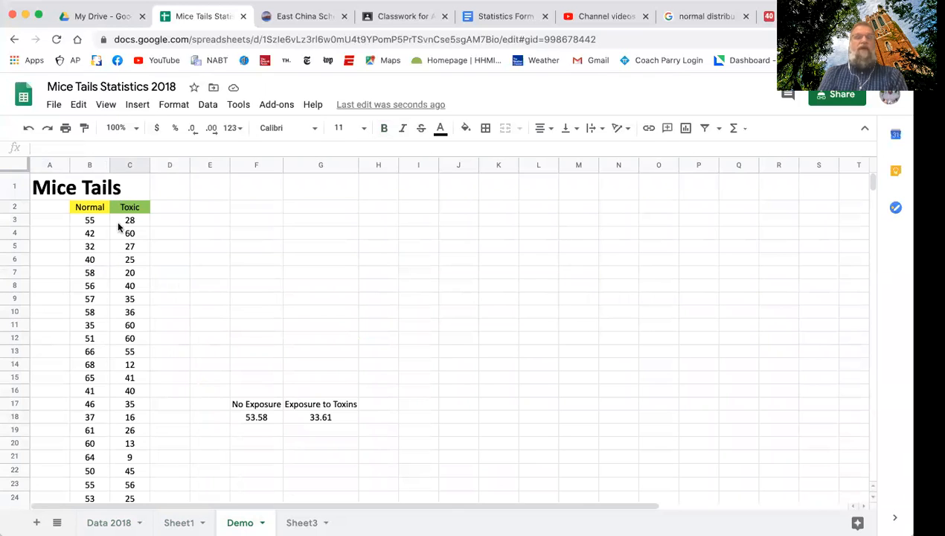
scroll(110, 288, down, 7)
scroll(111, 290, down, 5)
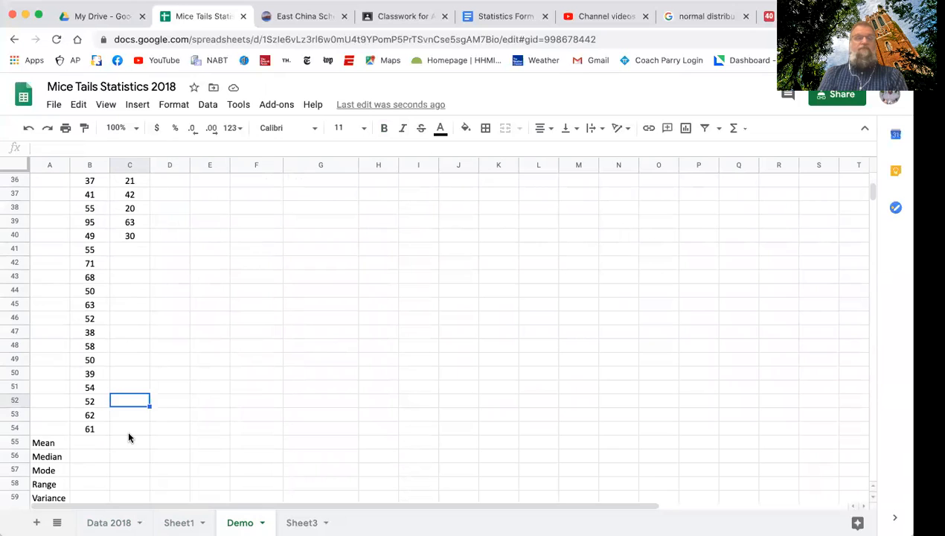
scroll(128, 438, up, 12)
scroll(128, 437, down, 9)
scroll(128, 438, down, 3)
scroll(128, 438, down, 1)
scroll(128, 438, up, 2)
scroll(128, 435, up, 11)
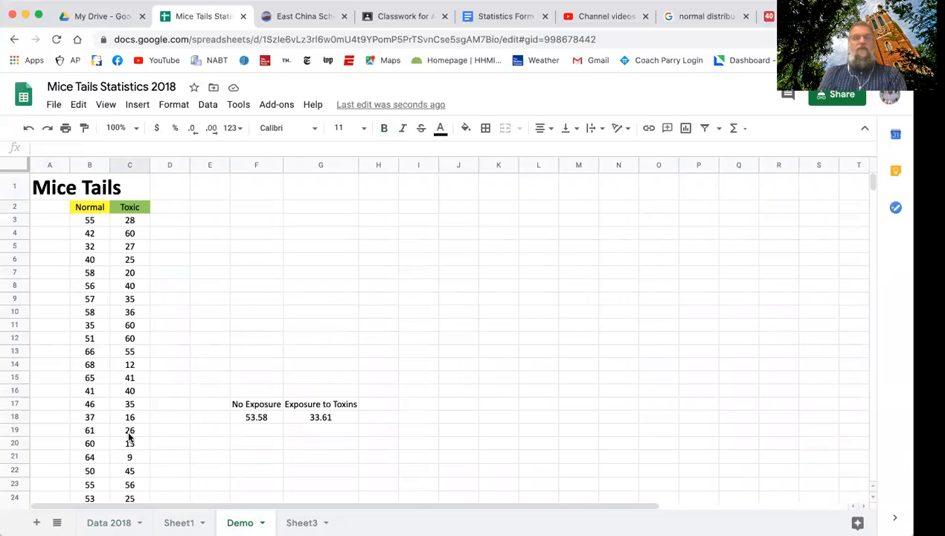
scroll(128, 438, down, 5)
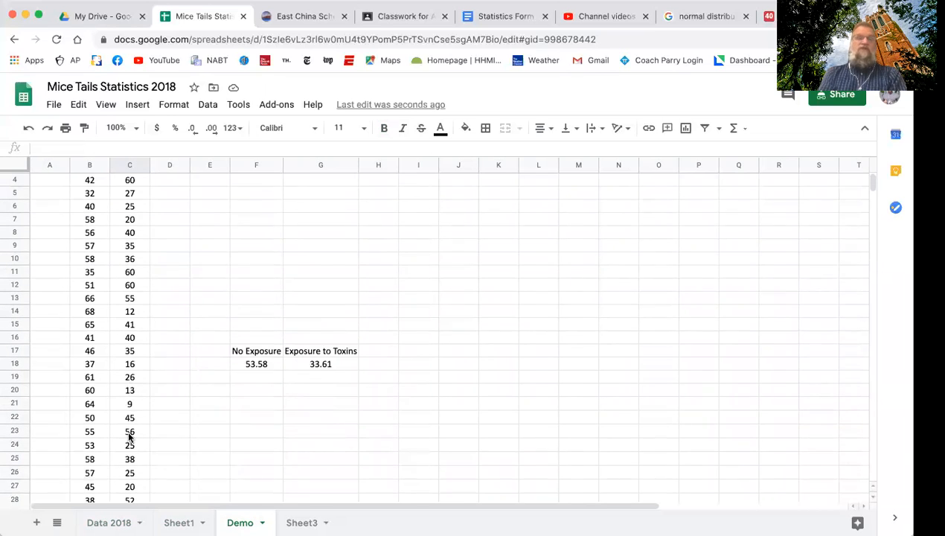
scroll(128, 438, down, 8)
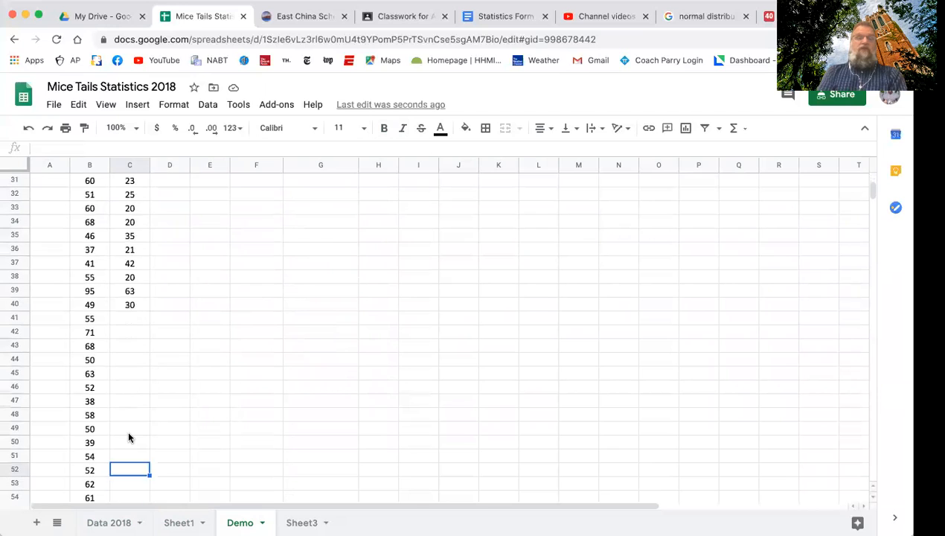
Step: Look up the Google Sheets mean formula in the Statistics Formulas document, with the Demo sheet's B55 selected for the Normal mean
click(89, 387)
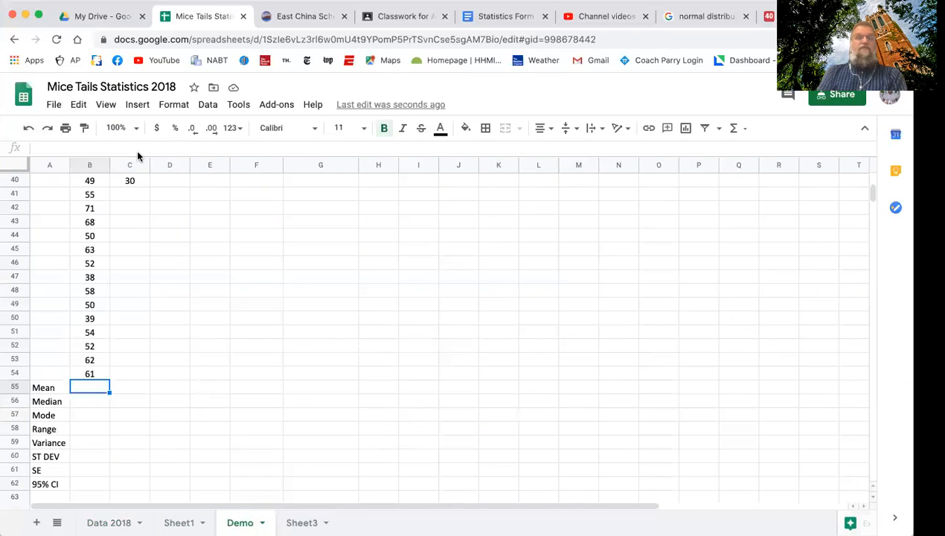
click(500, 18)
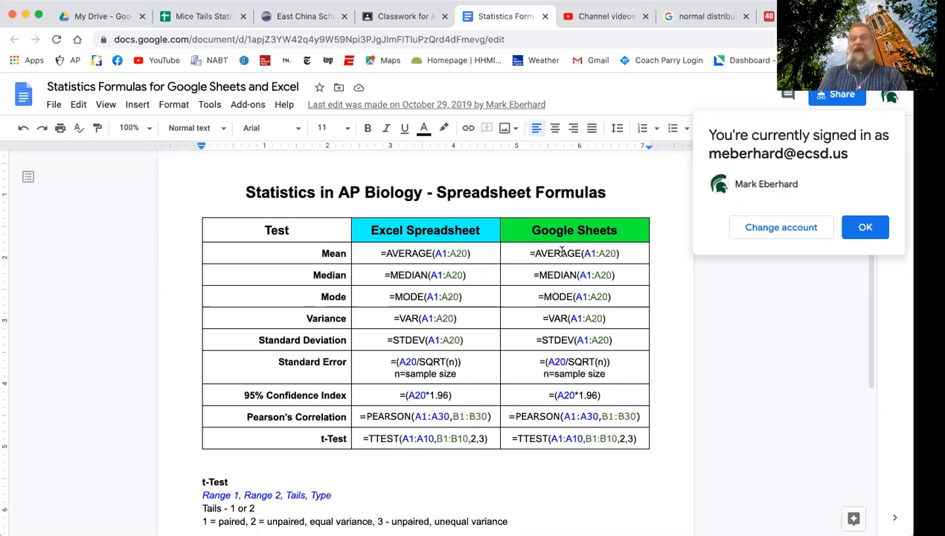
click(214, 20)
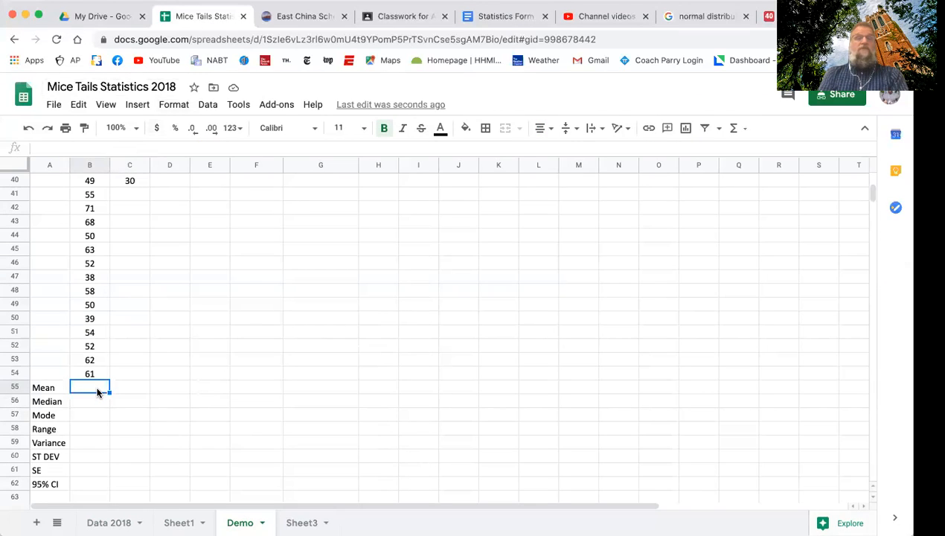
Step: Calculate the Normal column's mean in B55 with the formula =AVERAGE(B3:B54), checking that the range covers all the data
click(41, 147)
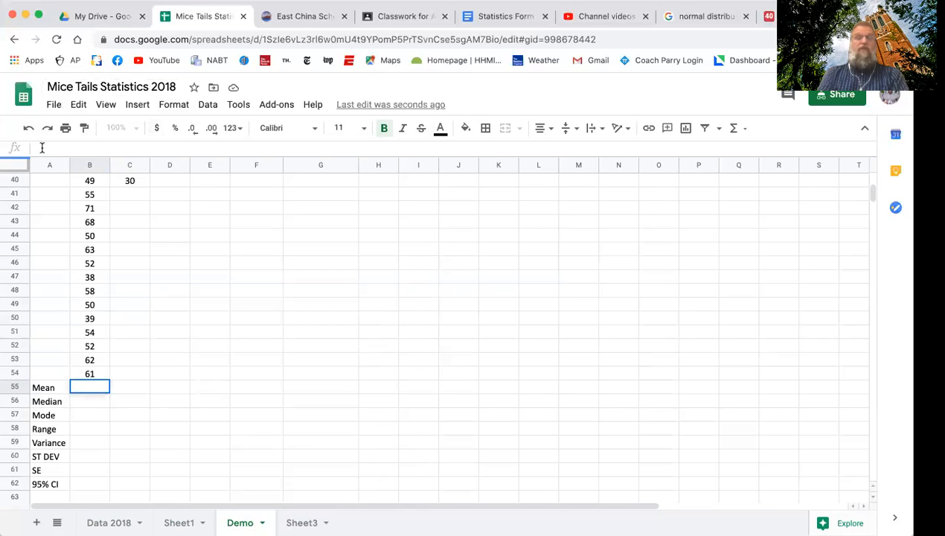
text(=)
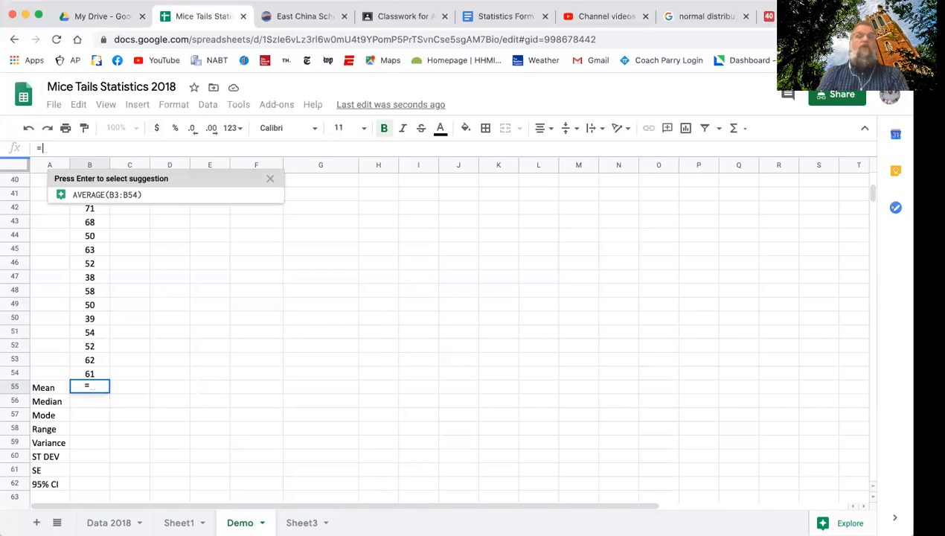
text(A)
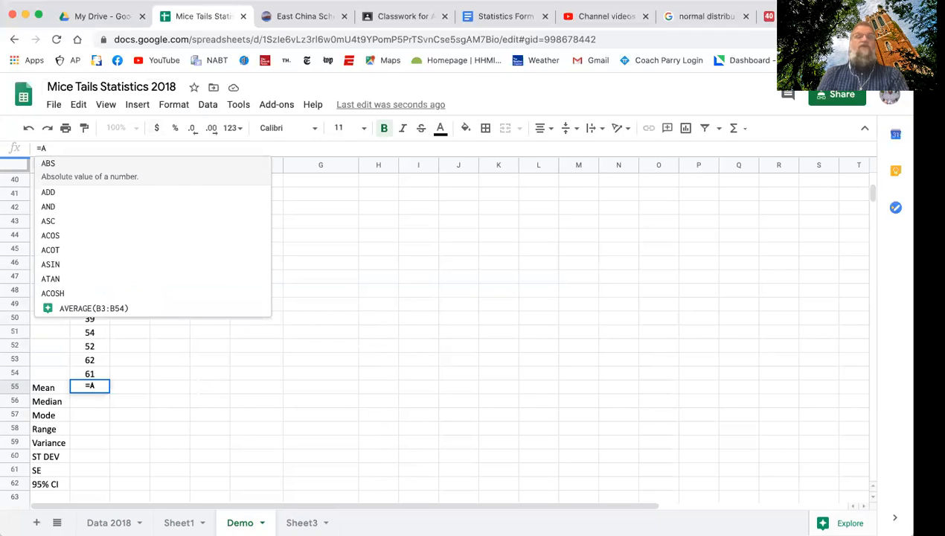
text(V)
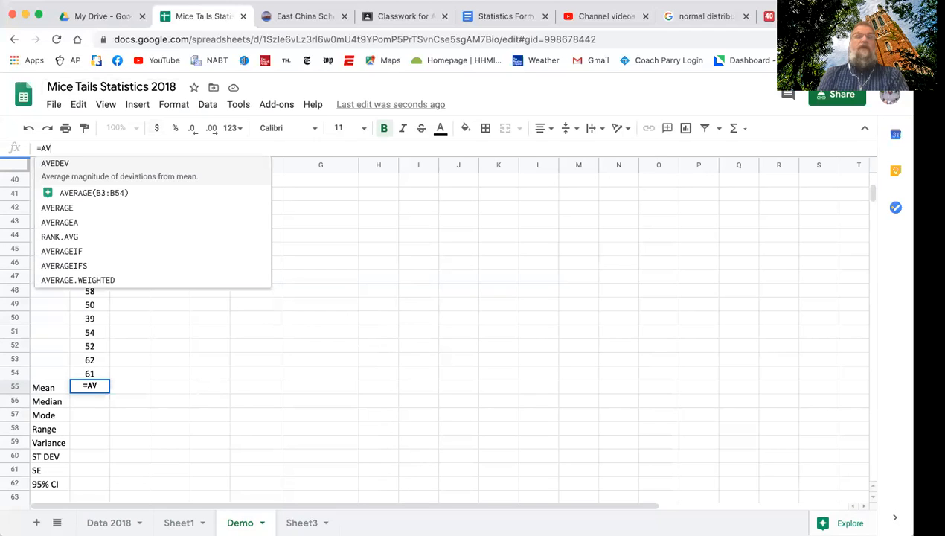
click(73, 184)
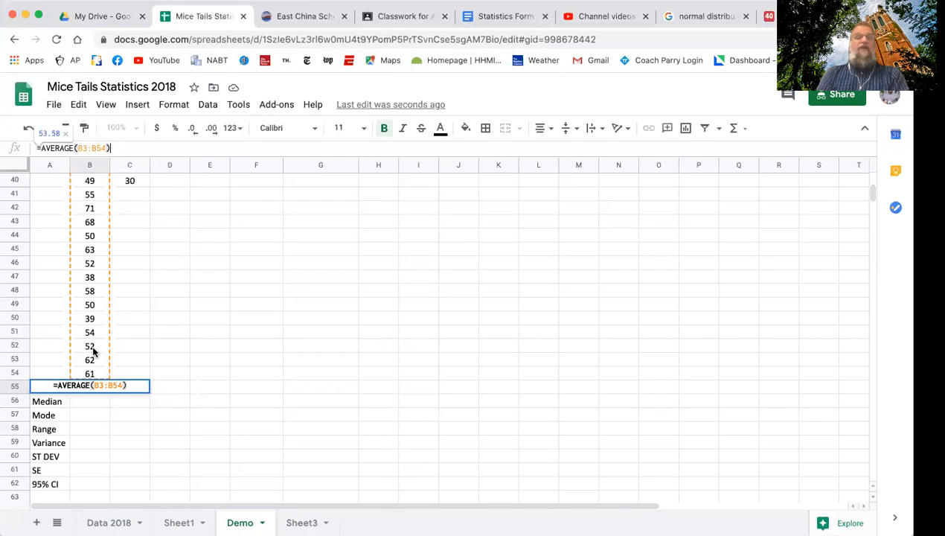
scroll(118, 223, up, 6)
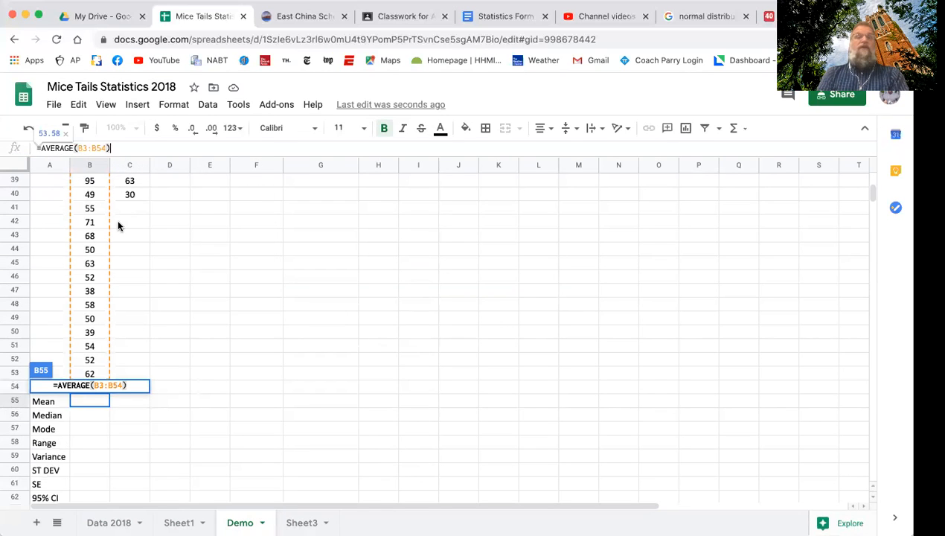
scroll(118, 226, up, 5)
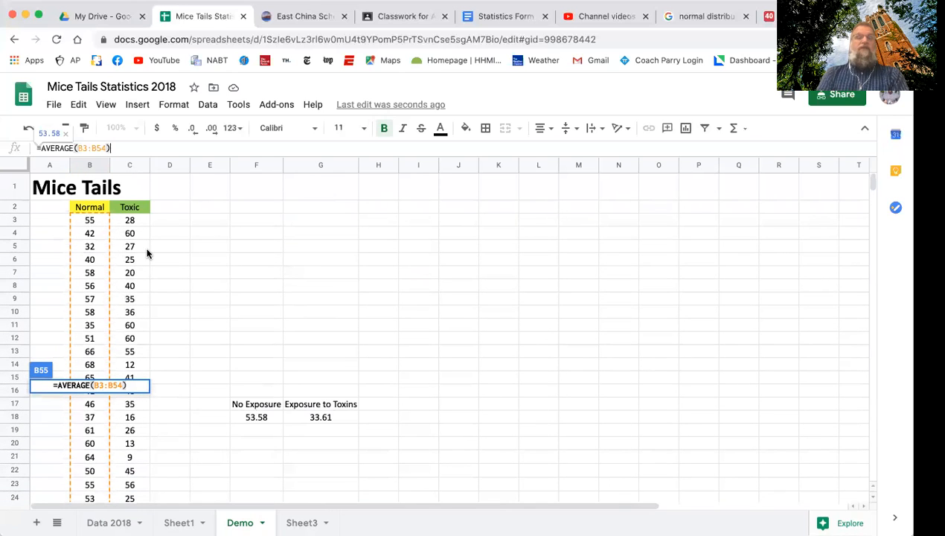
scroll(147, 253, down, 10)
scroll(147, 253, down, 2)
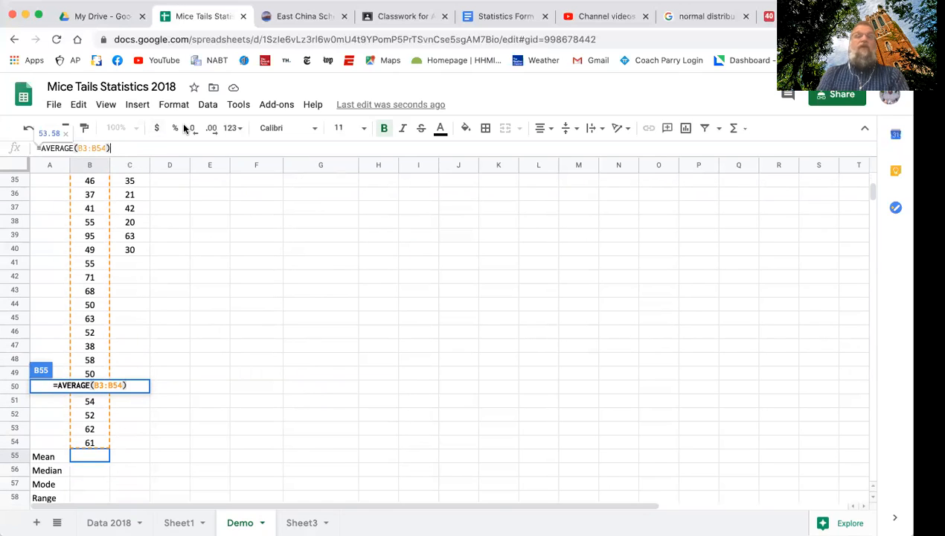
key(Return)
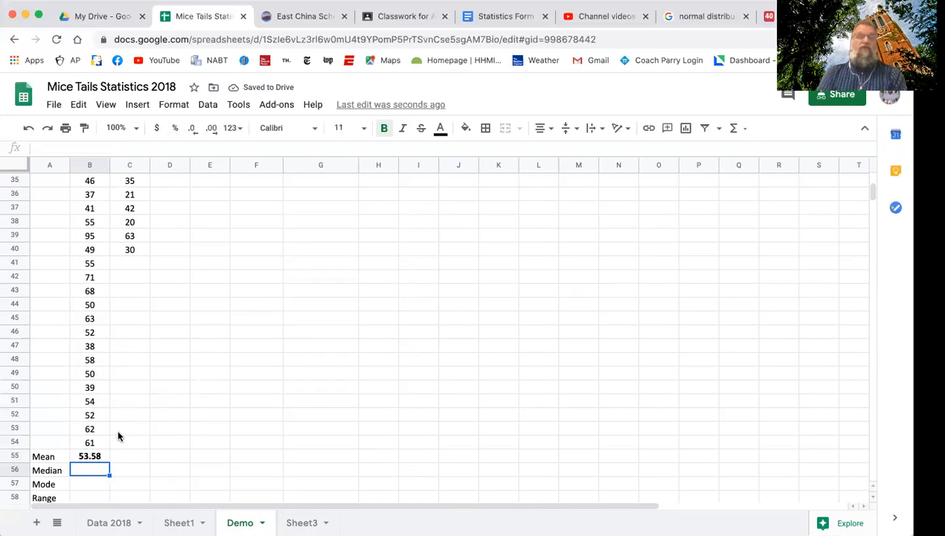
Step: Fill the mean formula from B55 across to C55 for the Toxic column
scroll(118, 436, up, 1)
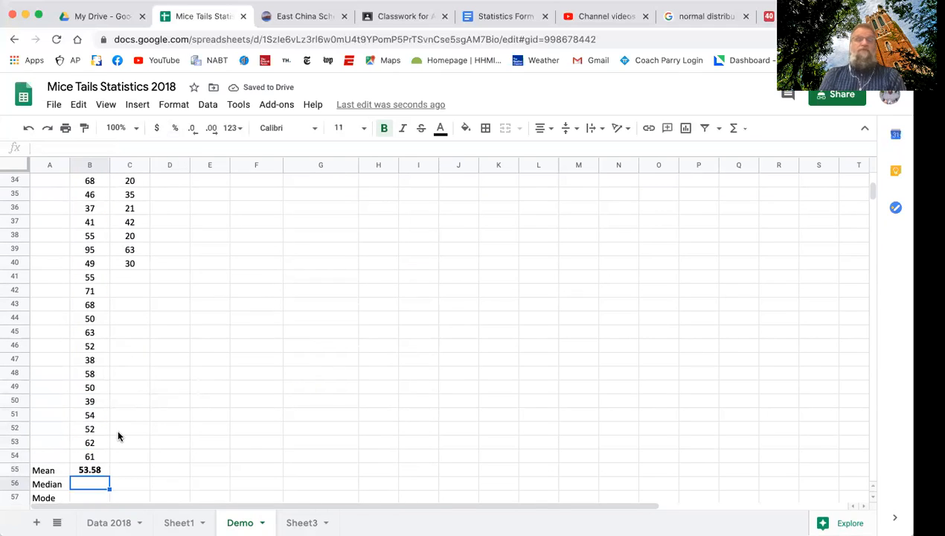
scroll(117, 436, down, 3)
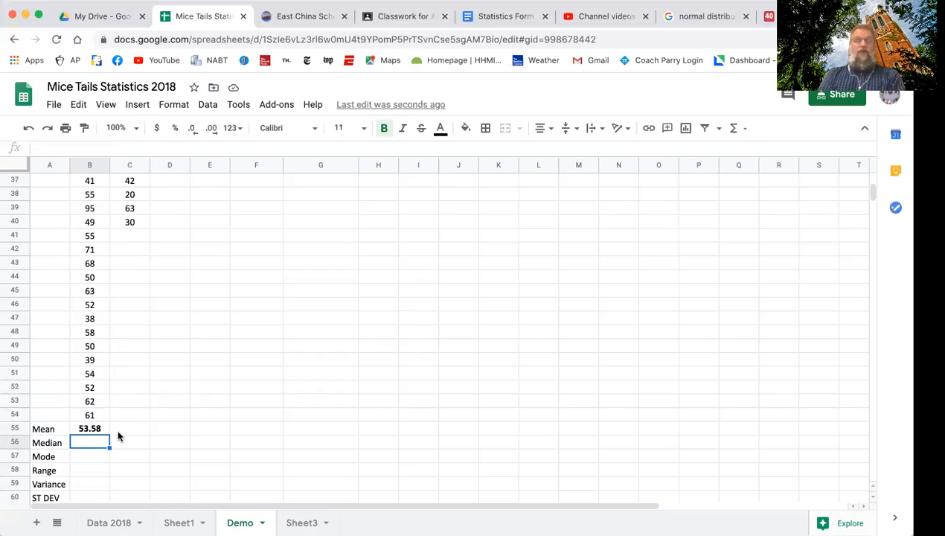
click(102, 428)
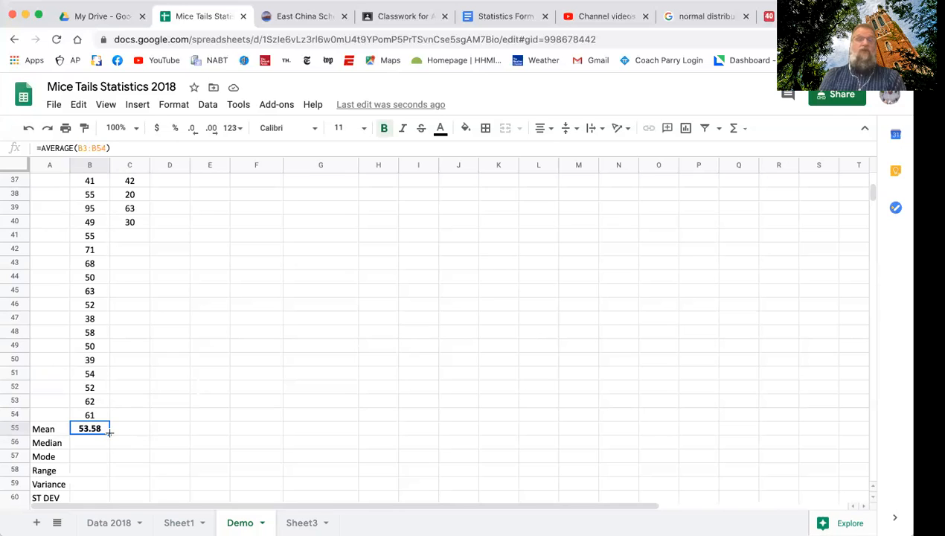
drag(110, 434, 133, 429)
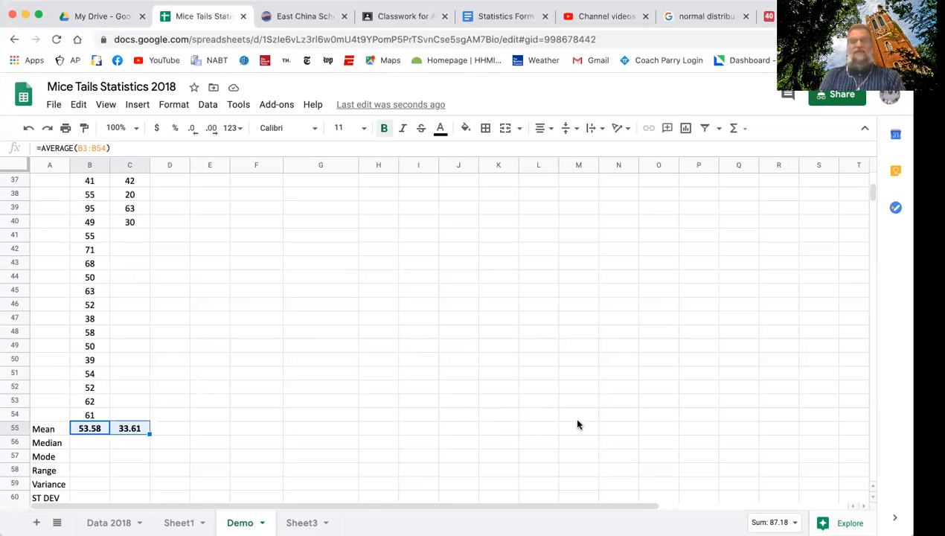
Step: Calculate the Normal median in B56 with the formula =MEDIAN(B3;B54), and fill it across to C56 for the Toxic column
click(93, 445)
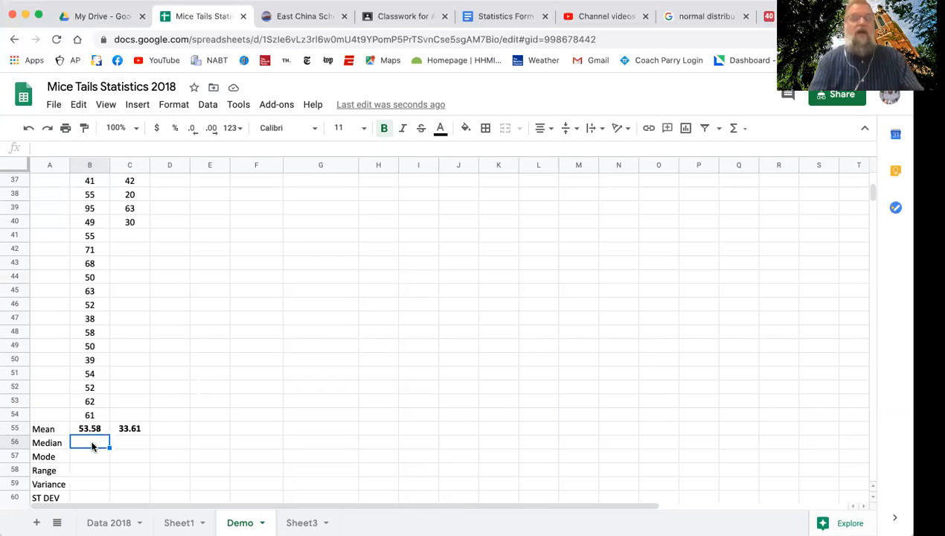
click(73, 152)
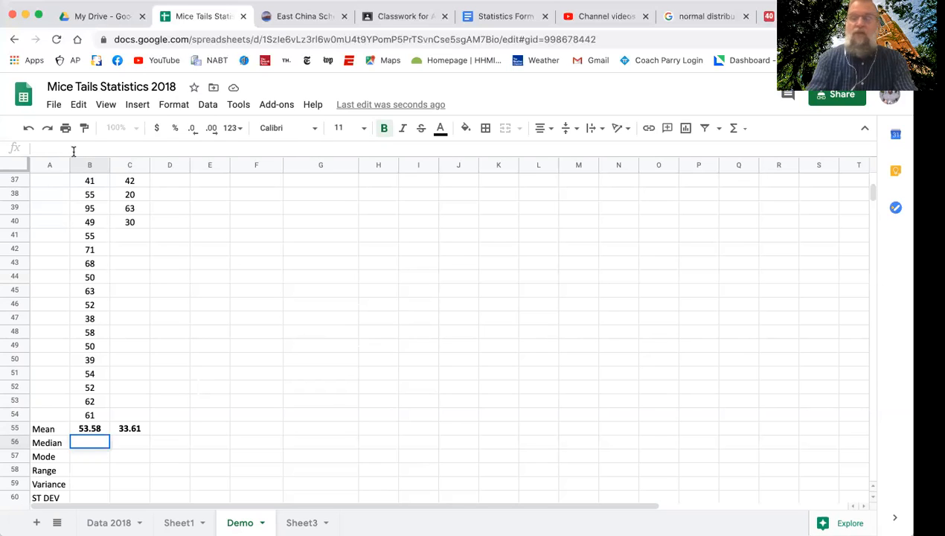
text(=Me)
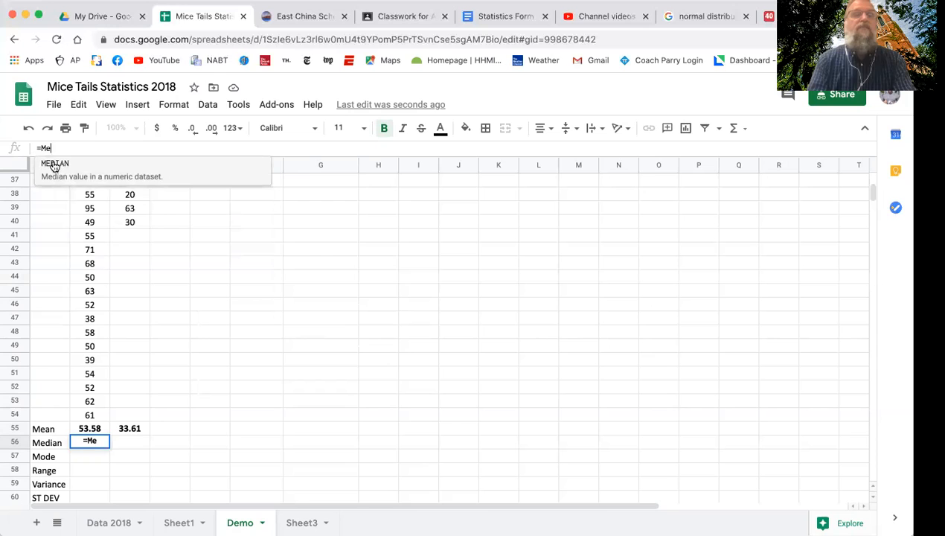
click(54, 166)
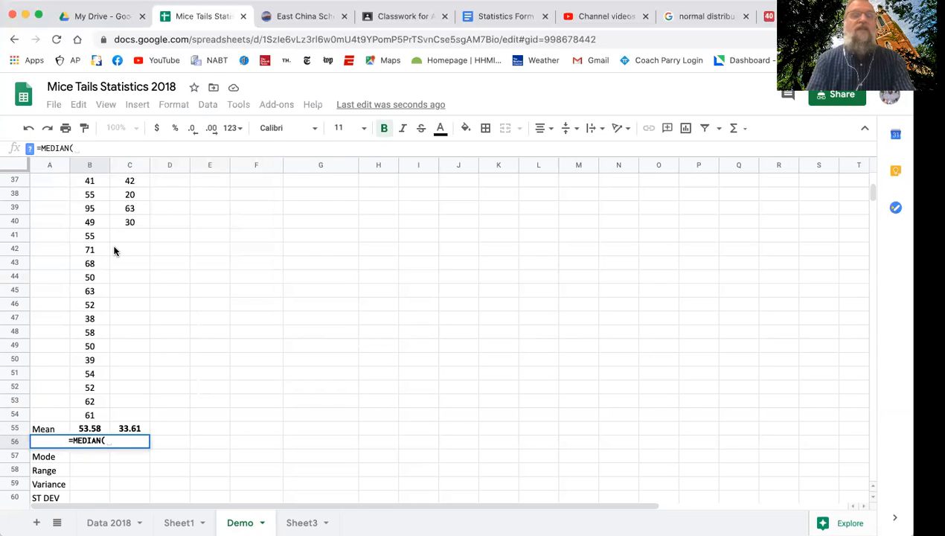
scroll(114, 251, up, 10)
scroll(114, 251, up, 3)
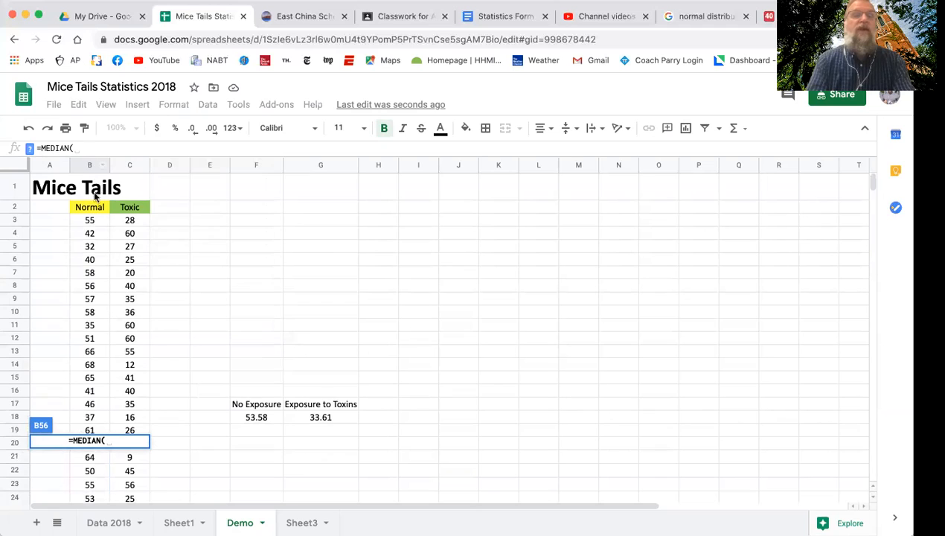
click(92, 223)
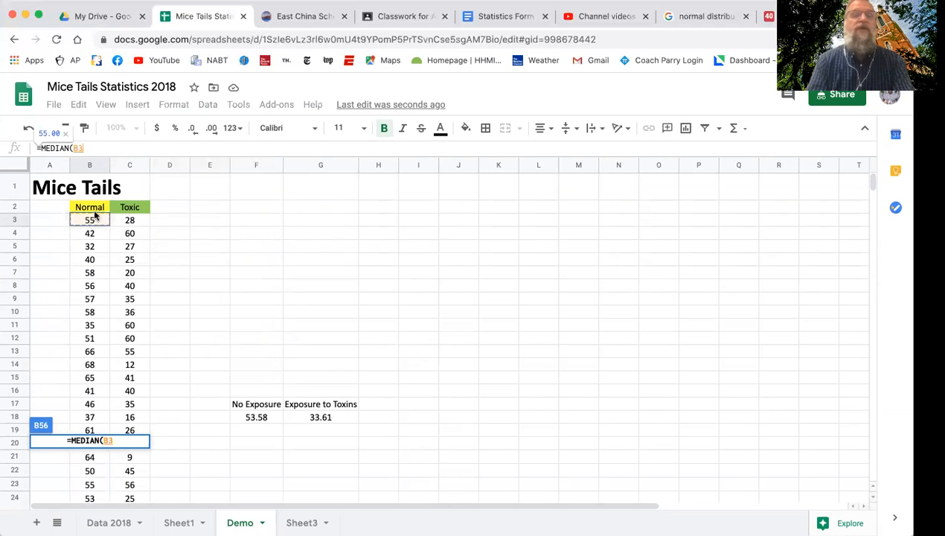
text(;)
scroll(99, 317, down, 12)
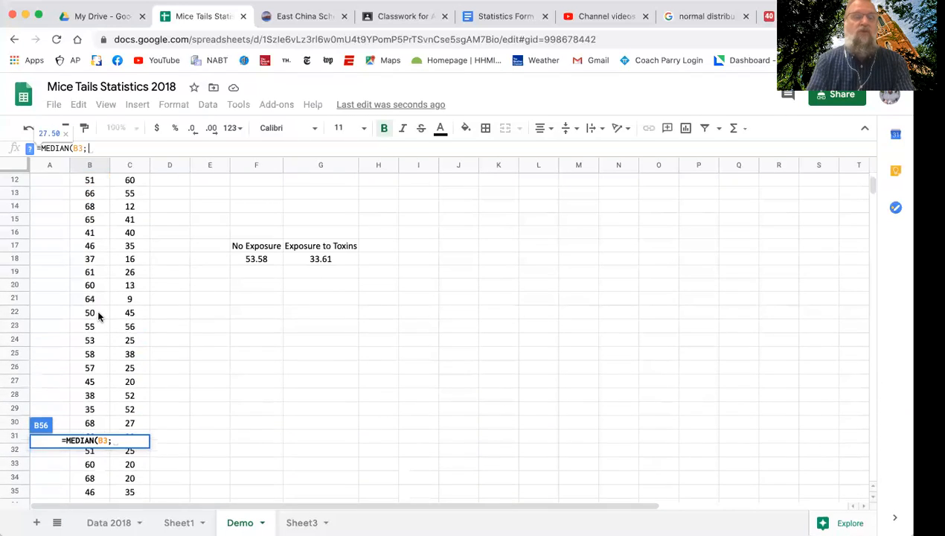
scroll(98, 316, down, 2)
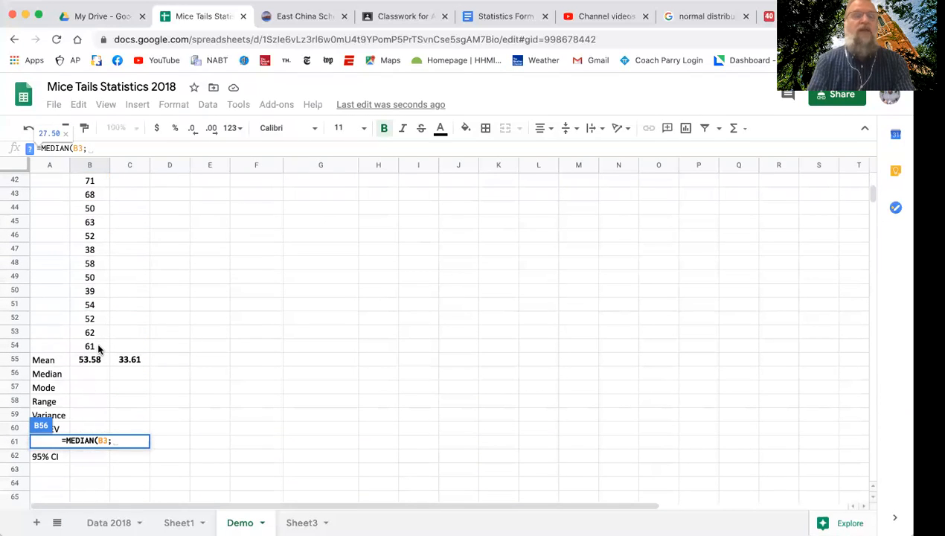
click(99, 346)
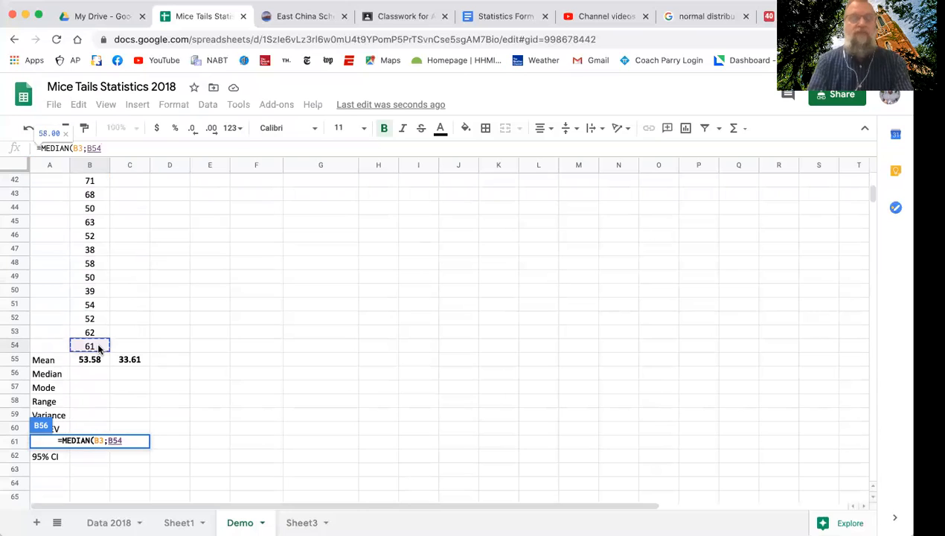
text())
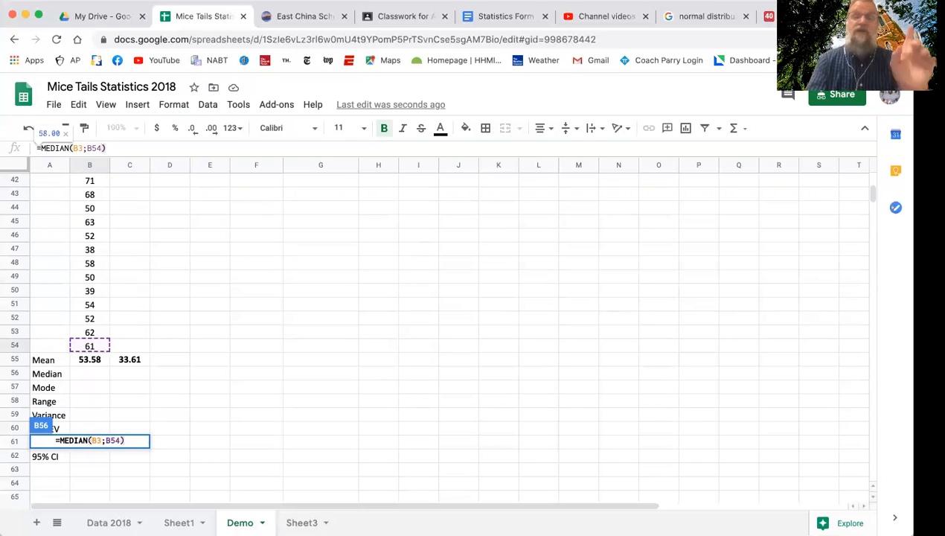
key(Return)
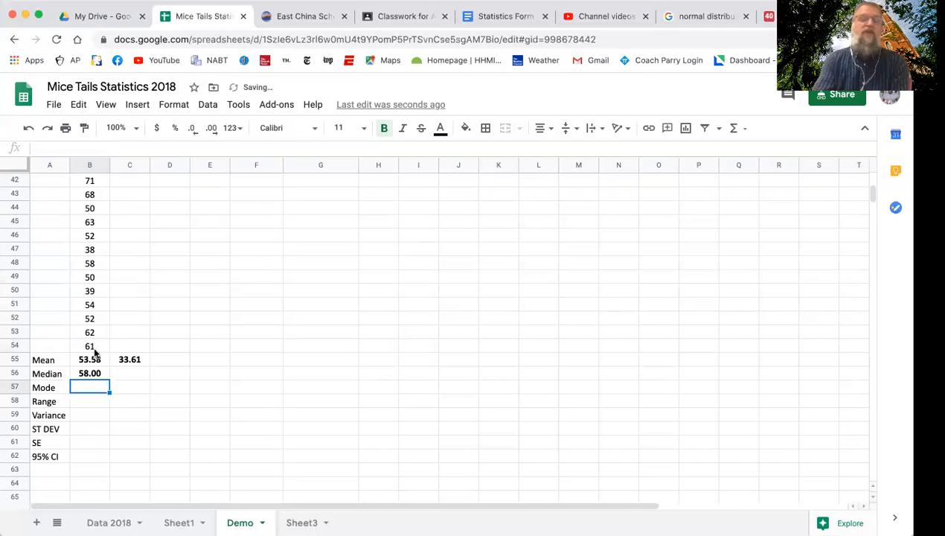
click(93, 376)
drag(109, 379, 136, 380)
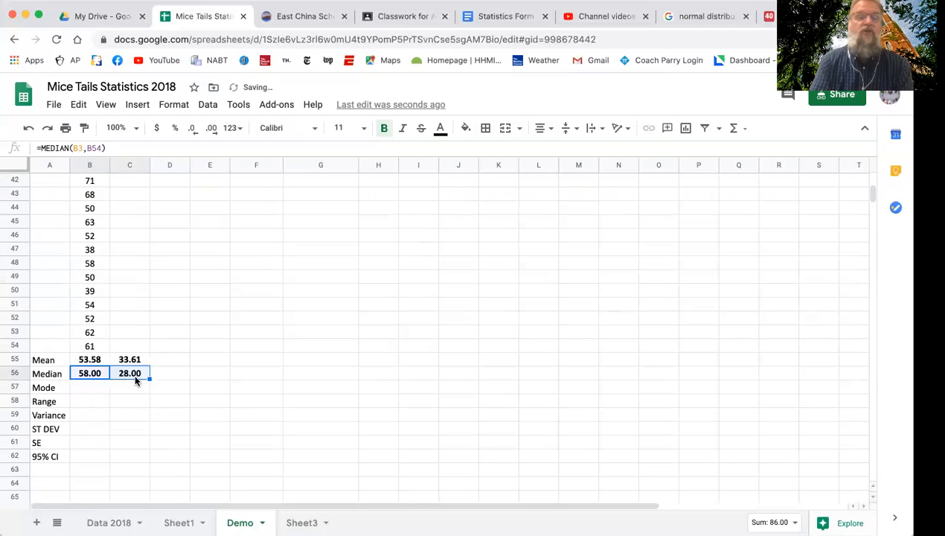
Step: Start a MODE formula in B57 for the Normal column, checking the Google Sheets mode formula in the Statistics Formulas document
click(93, 391)
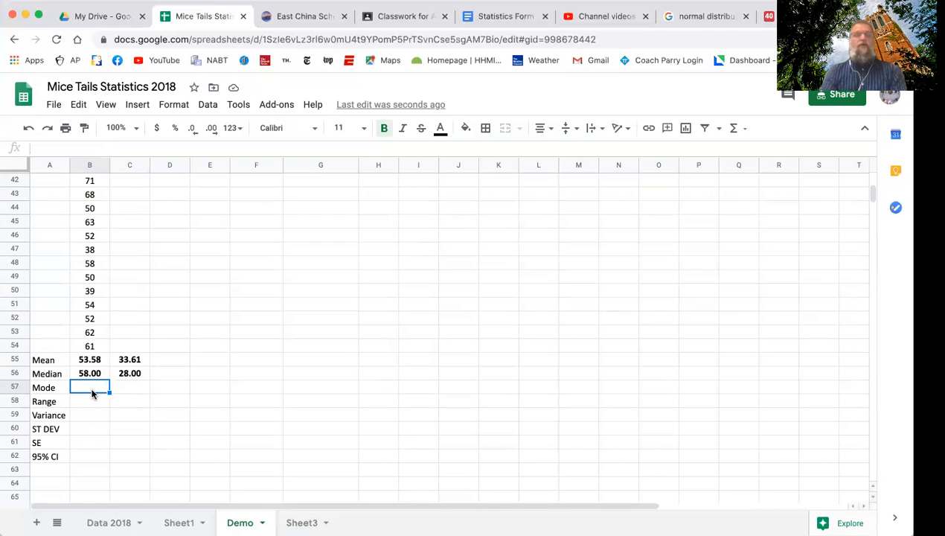
click(46, 150)
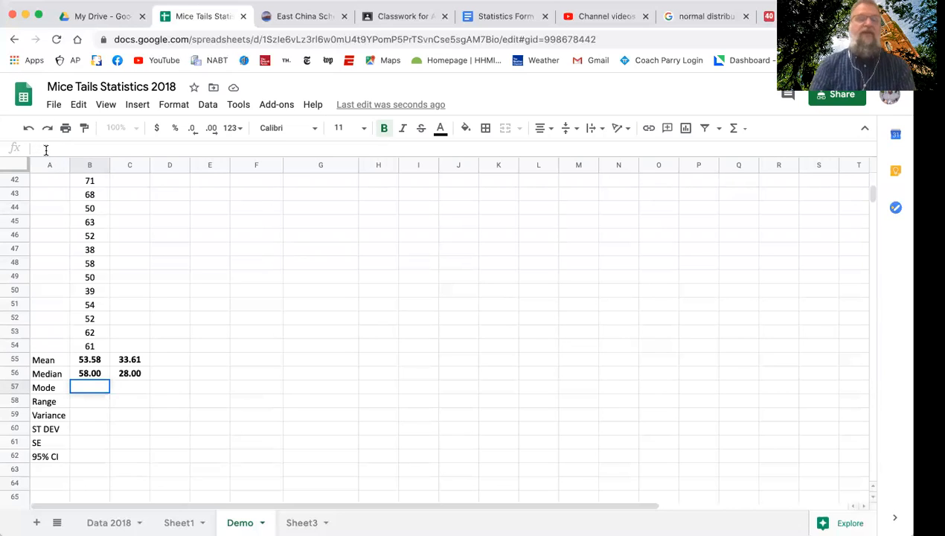
text(=)
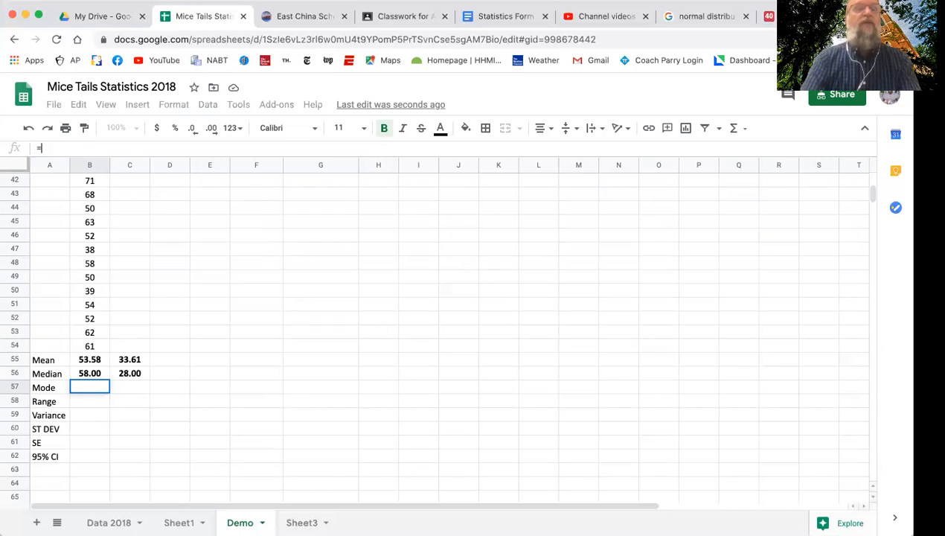
text(Mod)
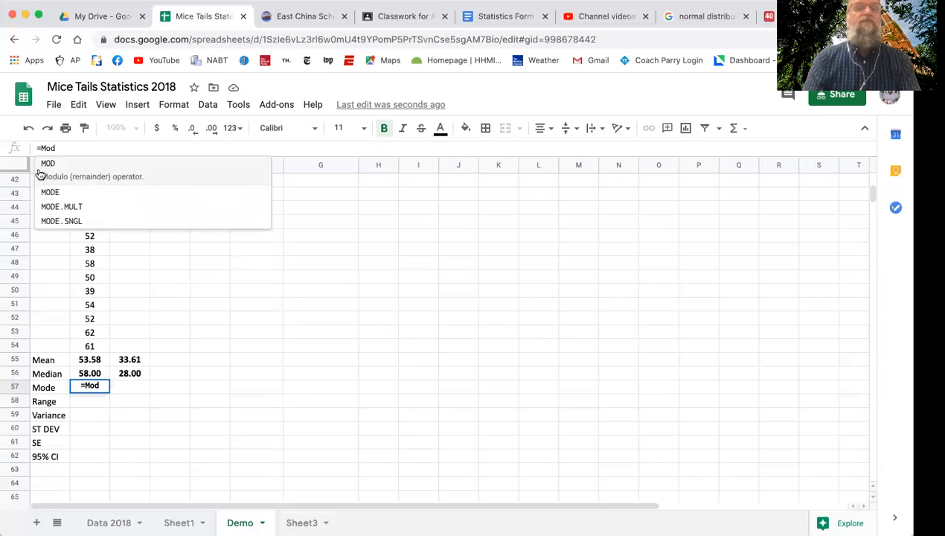
click(51, 192)
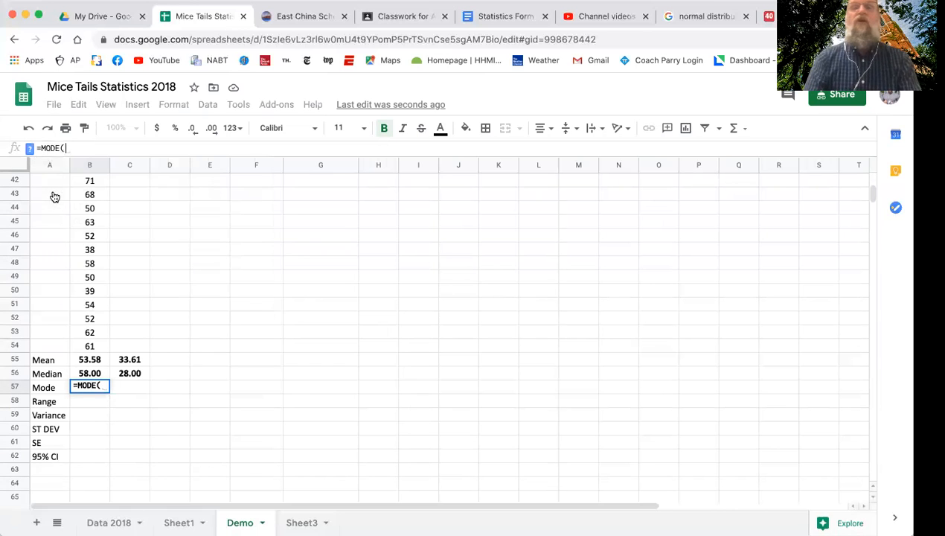
click(508, 17)
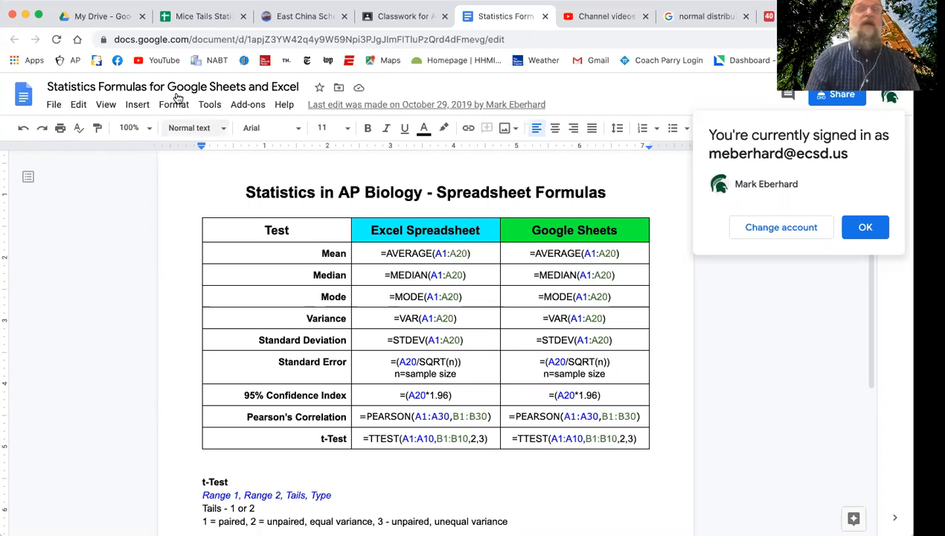
click(185, 15)
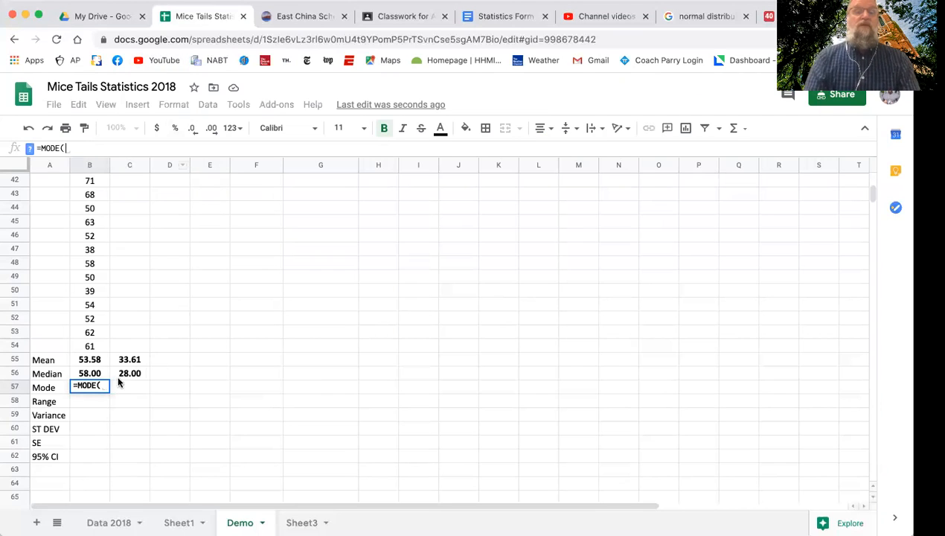
Step: Complete the Normal column's mode formula in B57 as =MODE(B3;B3:B54)
scroll(116, 232, up, 13)
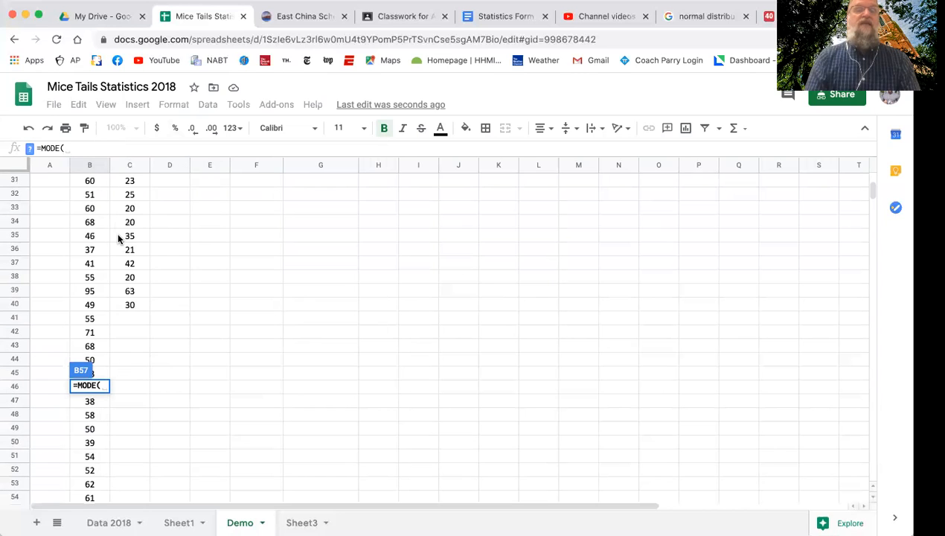
click(90, 193)
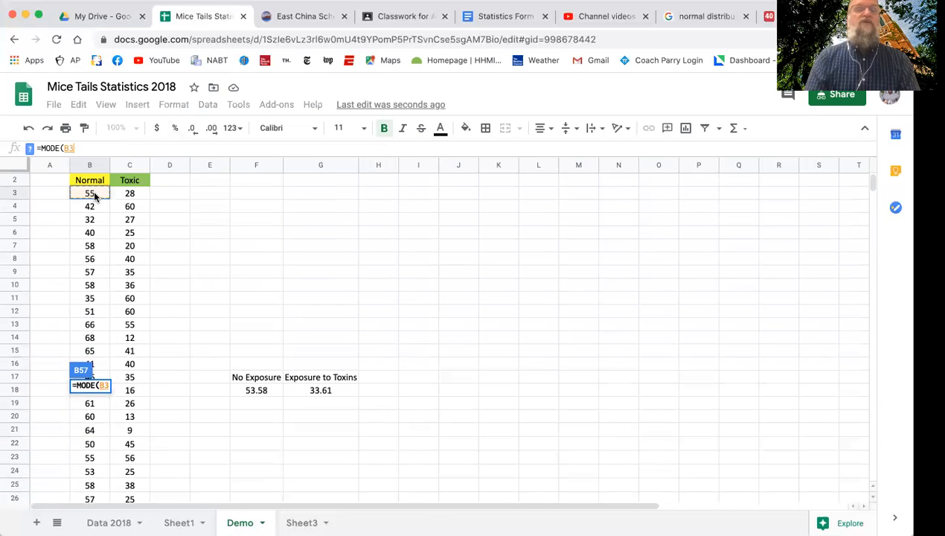
text(;)
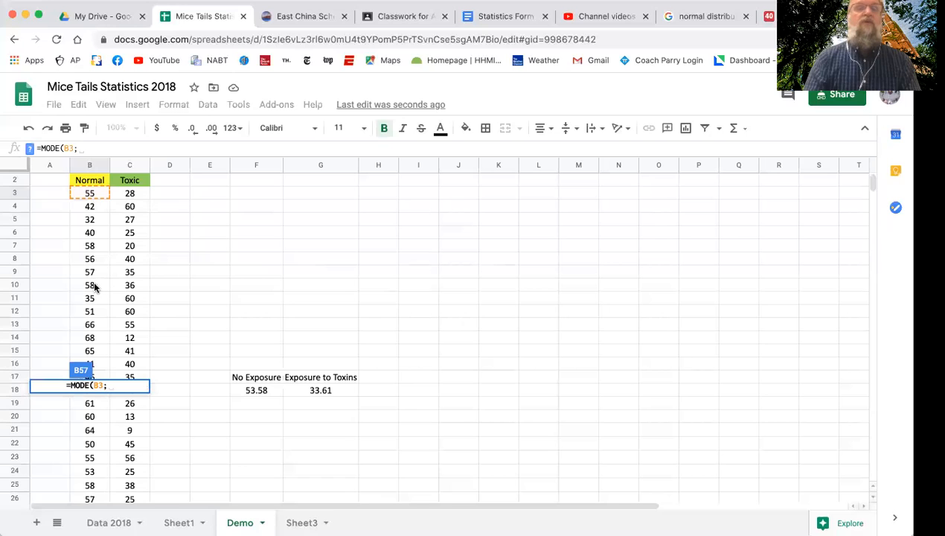
scroll(93, 283, down, 8)
scroll(95, 287, down, 3)
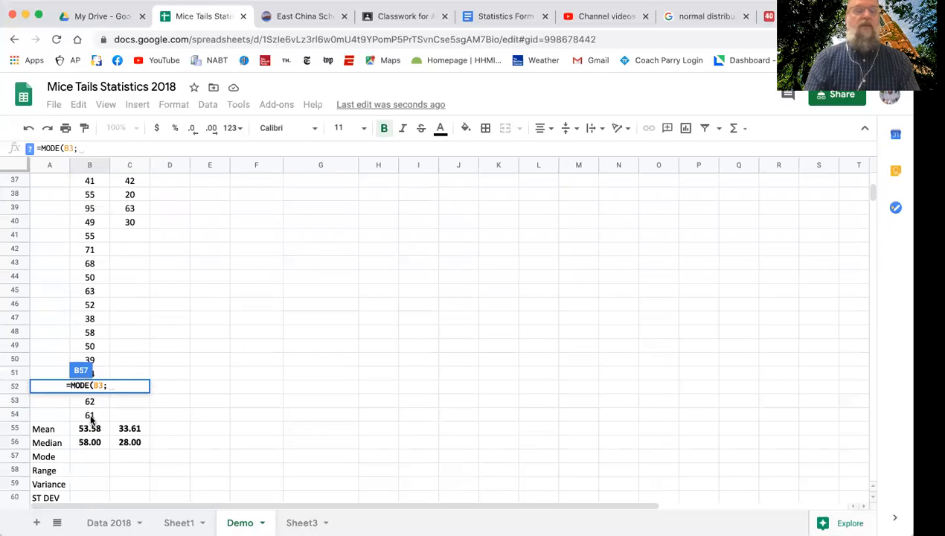
shift+click(90, 417)
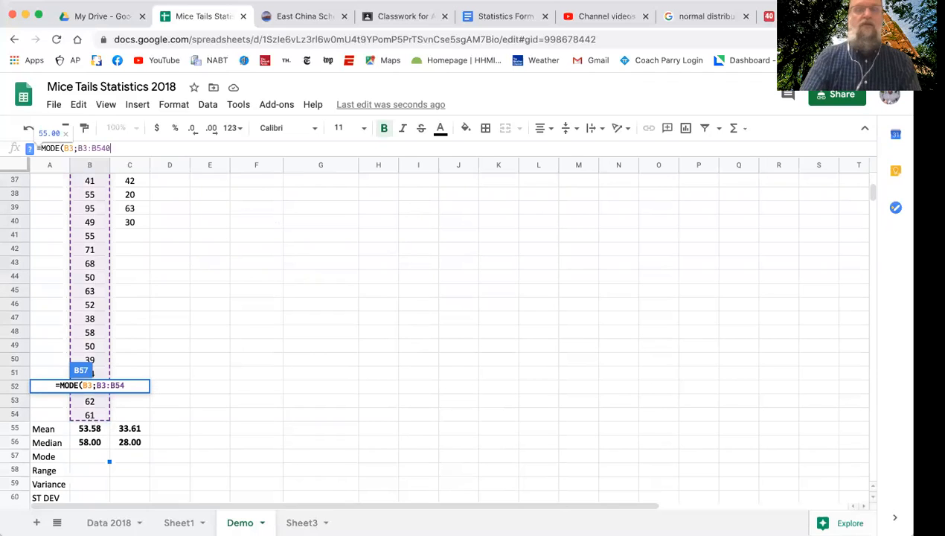
text(0)
key(BackSpace)
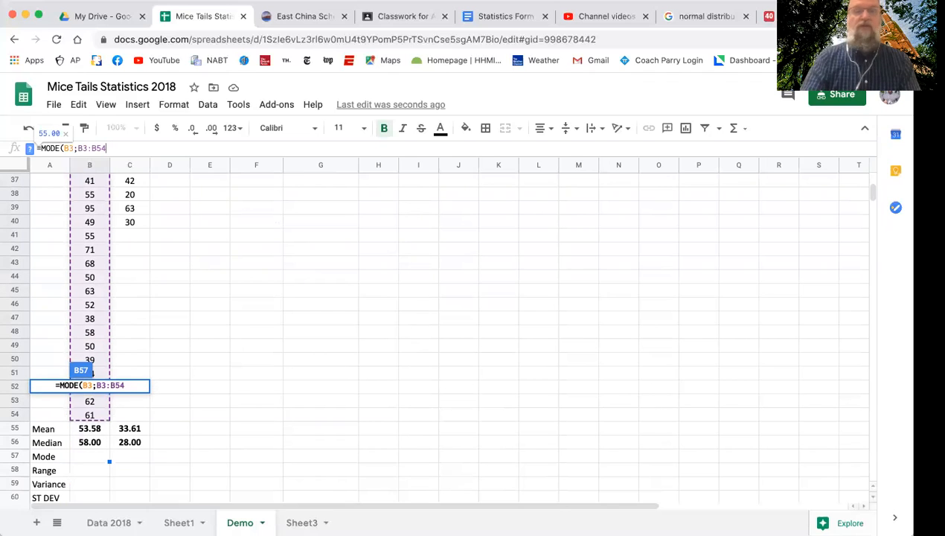
text())
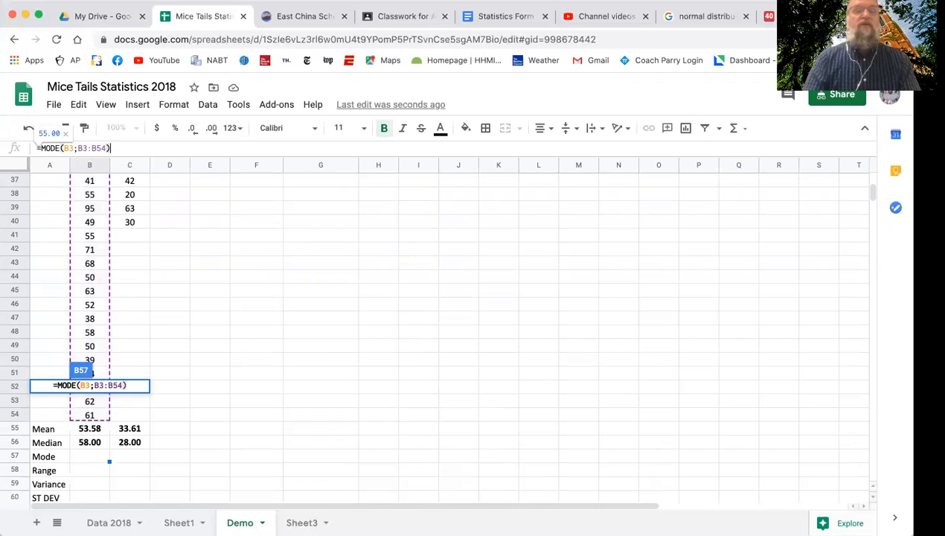
key(Return)
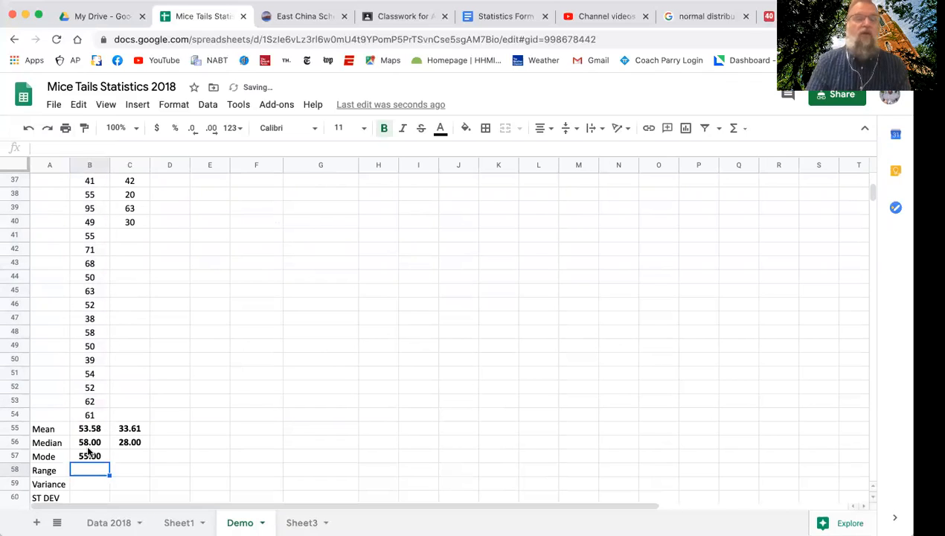
Step: Fill the mode formula from B57 across to C57 for the Toxic column
click(91, 446)
click(102, 458)
drag(108, 461, 131, 458)
Step: With the Demo sheet's B58 selected for the Normal range, examine the data columns and check the Data 2018 and Sheet1 sheets for reference
click(87, 471)
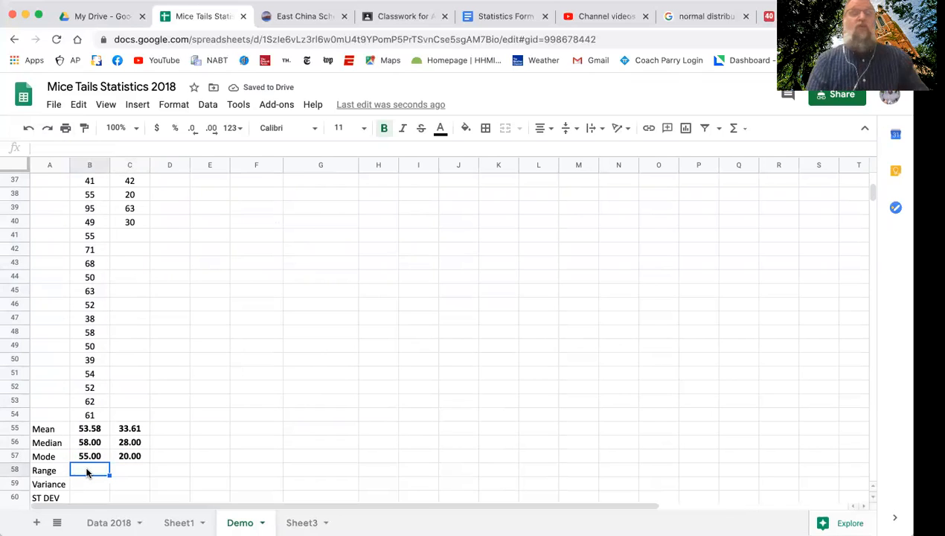
scroll(87, 472, up, 1)
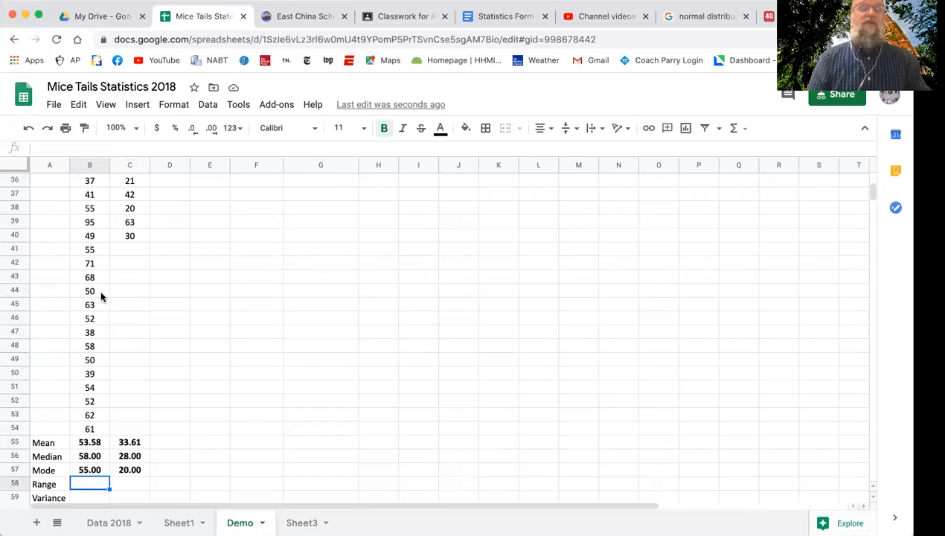
scroll(102, 296, up, 2)
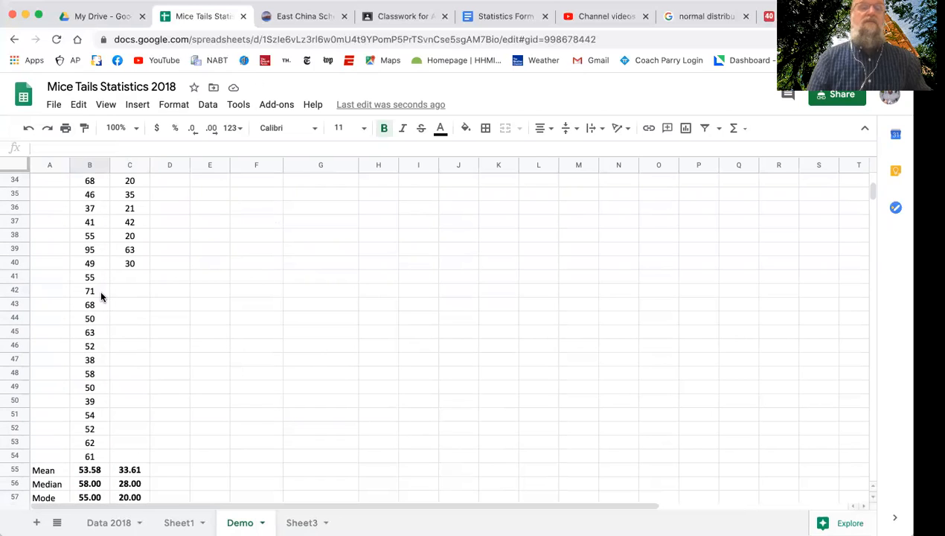
scroll(101, 296, up, 5)
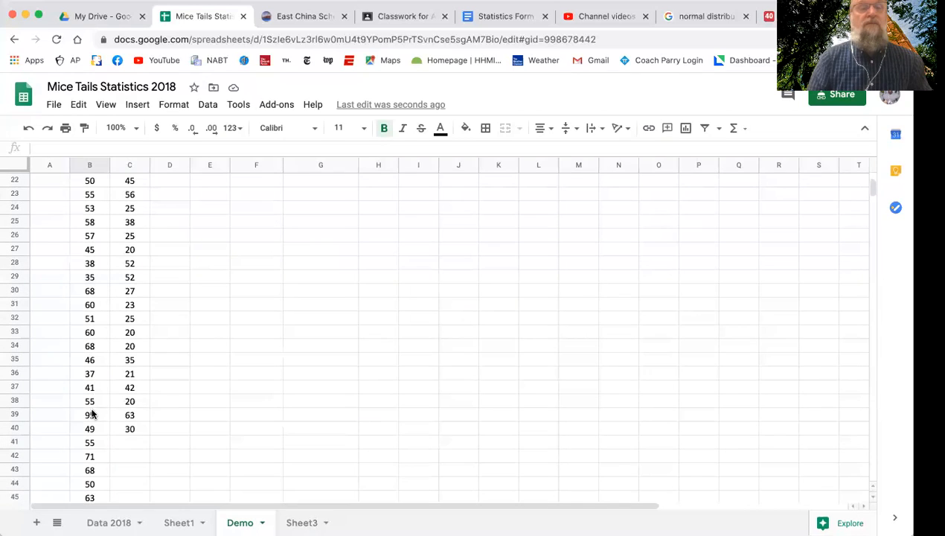
scroll(77, 249, down, 5)
click(113, 523)
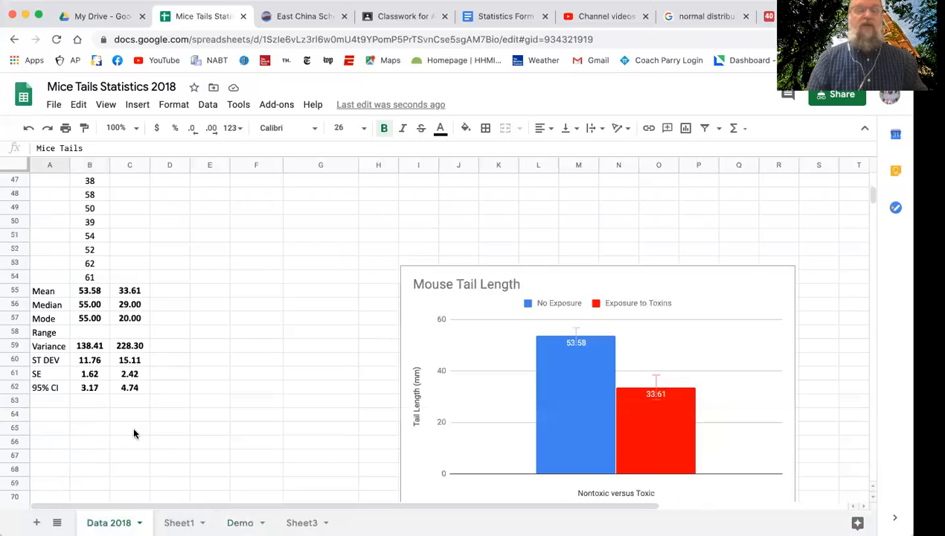
click(180, 523)
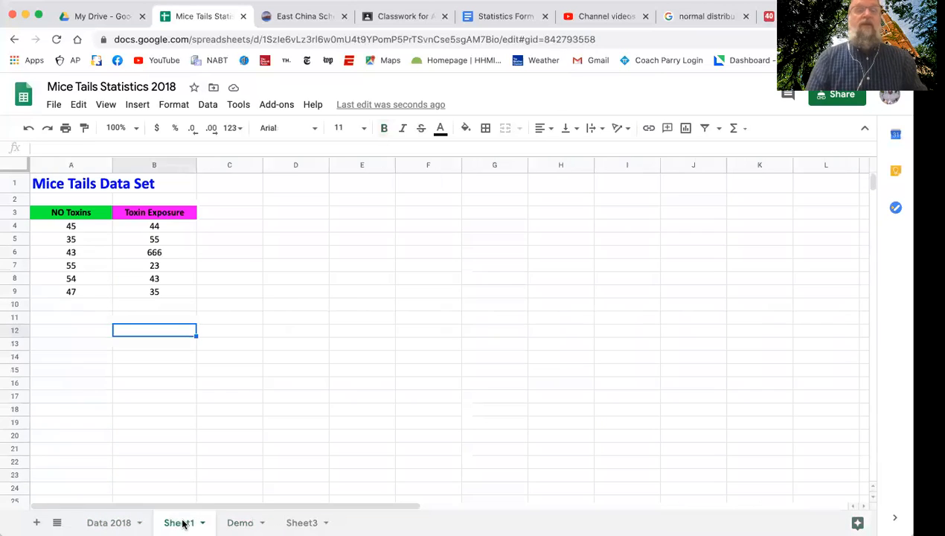
click(116, 523)
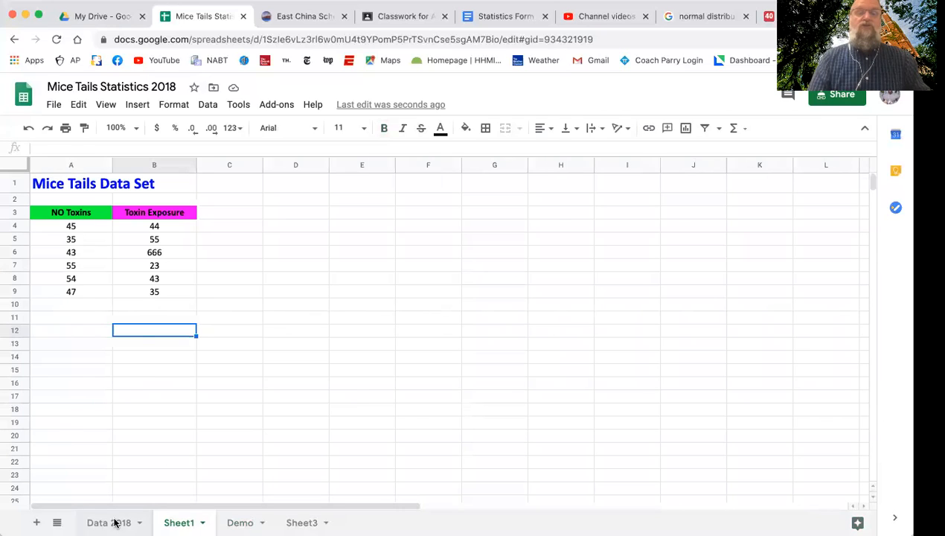
click(253, 522)
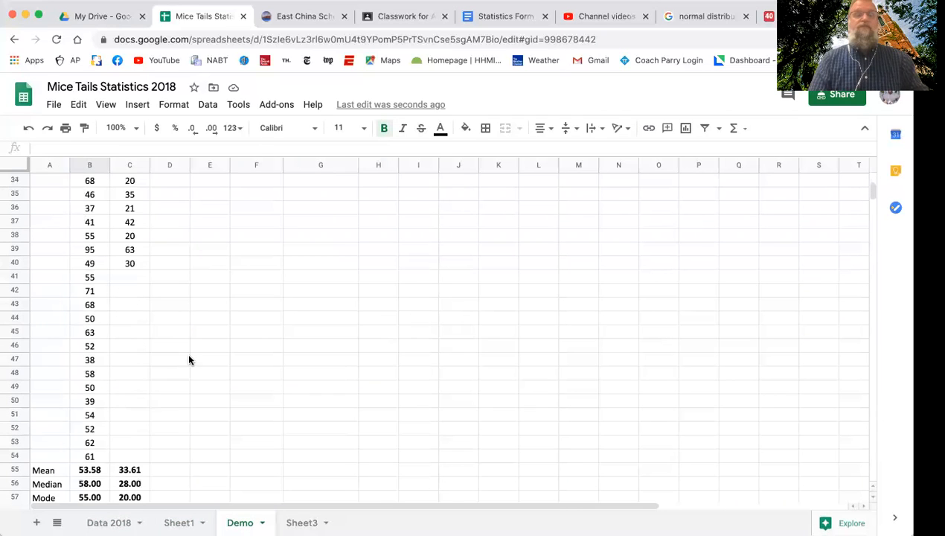
Step: Check the Normal column for its smallest and largest values and enter 63 as its range in B58
scroll(182, 350, up, 3)
scroll(181, 348, up, 1)
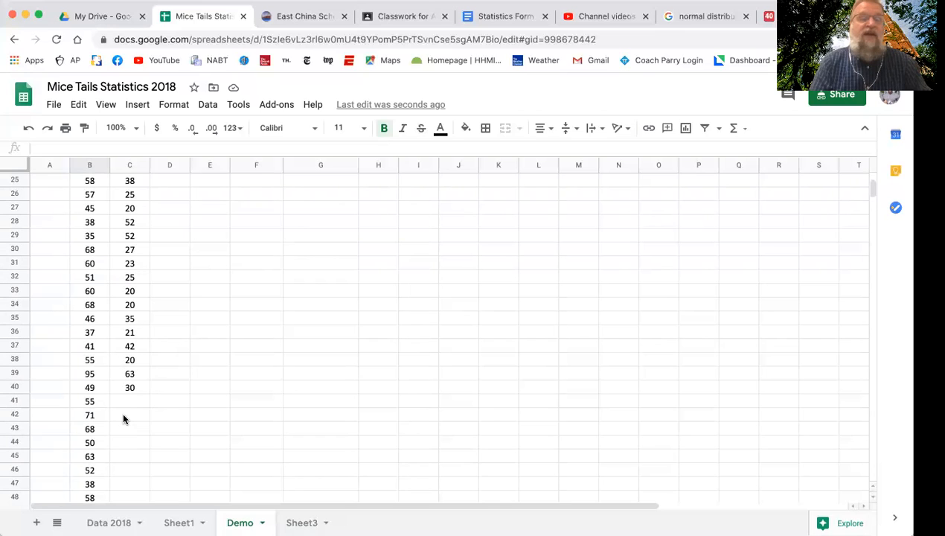
scroll(154, 352, up, 2)
scroll(155, 352, up, 4)
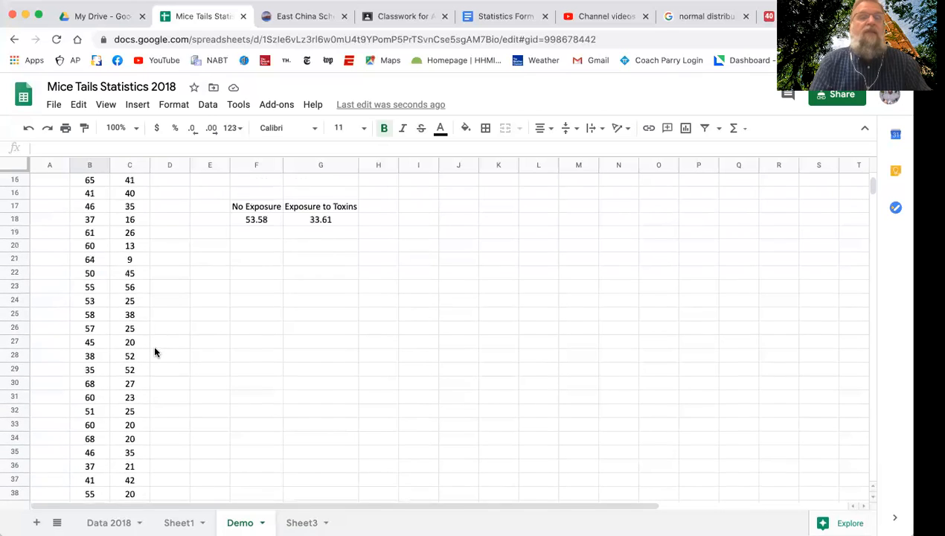
scroll(155, 352, up, 5)
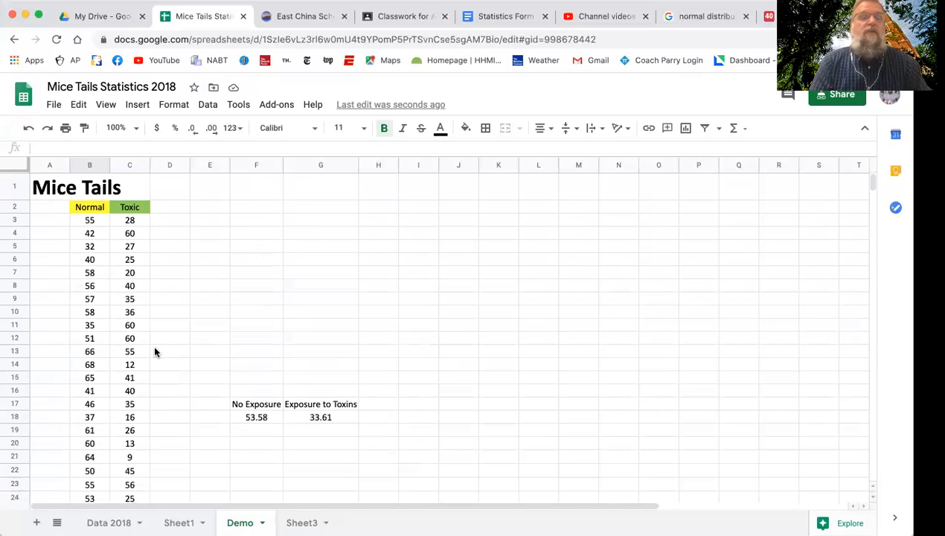
scroll(155, 352, down, 7)
scroll(155, 352, down, 4)
scroll(155, 352, down, 7)
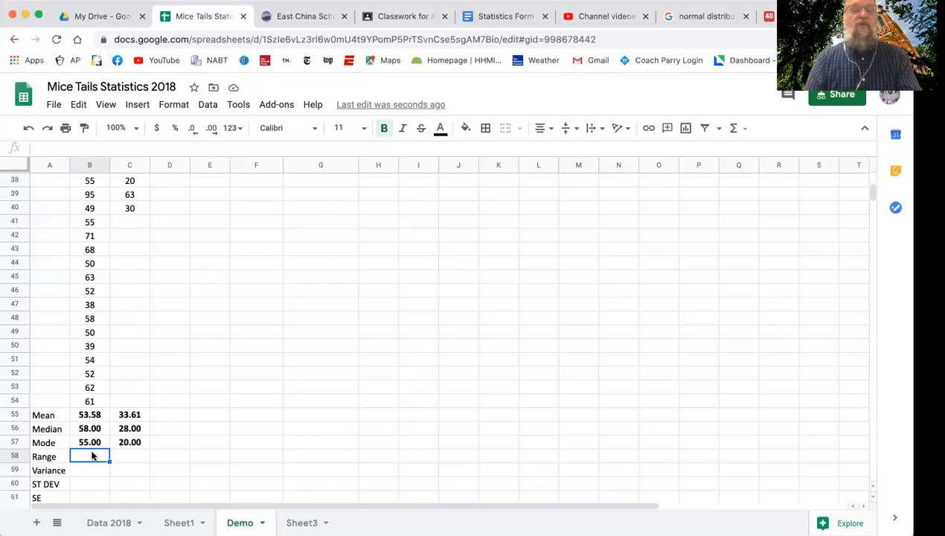
text(6)
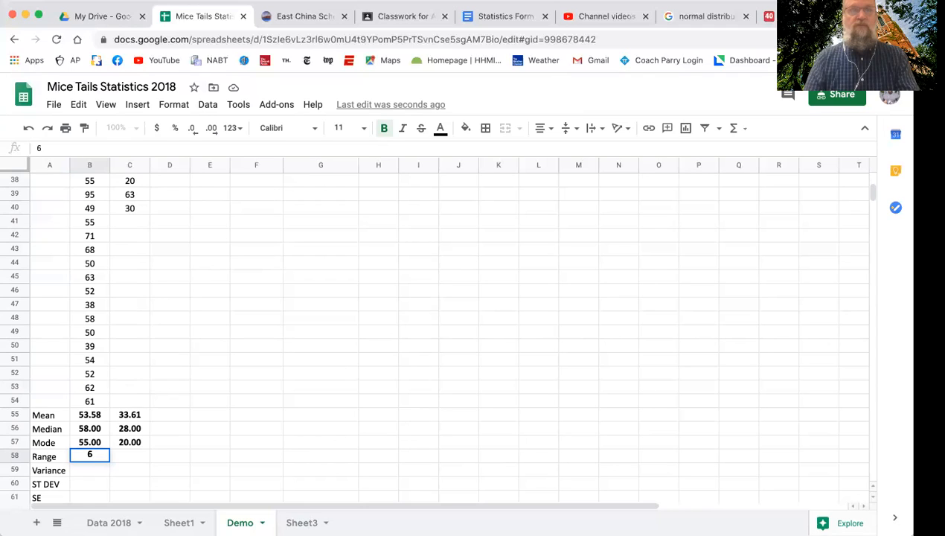
text(3)
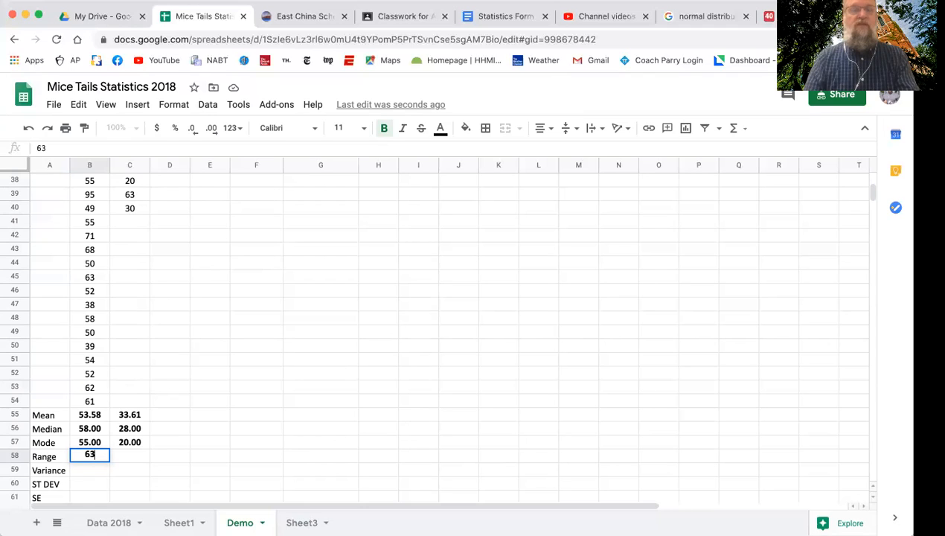
Step: Check the Toxic column for its smallest and largest values and enter 54 as its range in C58
click(136, 452)
scroll(147, 327, up, 4)
scroll(148, 327, up, 3)
scroll(147, 327, up, 4)
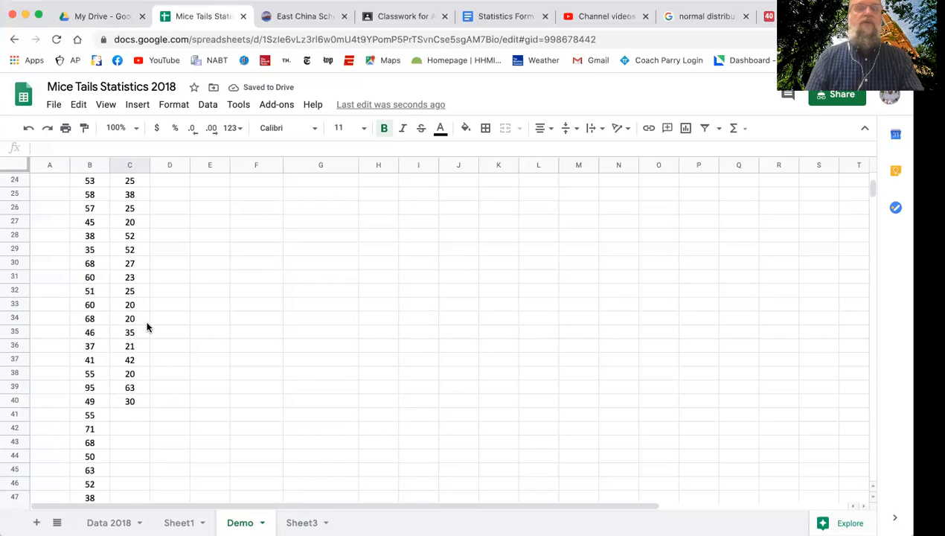
scroll(147, 327, up, 6)
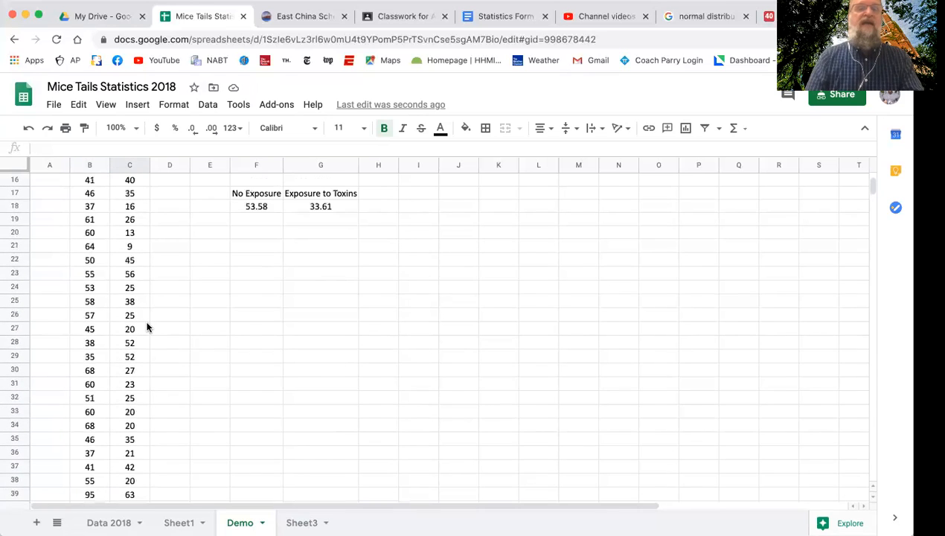
scroll(147, 327, up, 2)
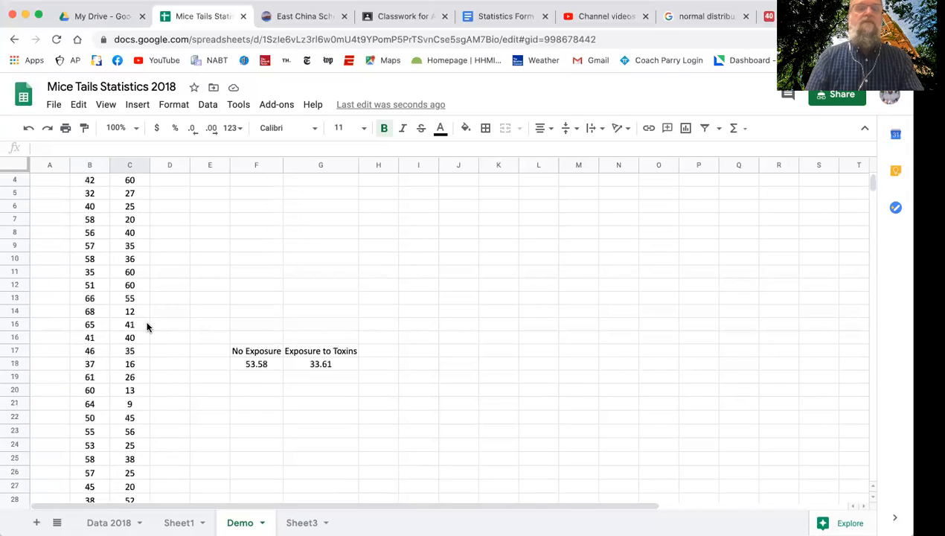
scroll(148, 327, down, 6)
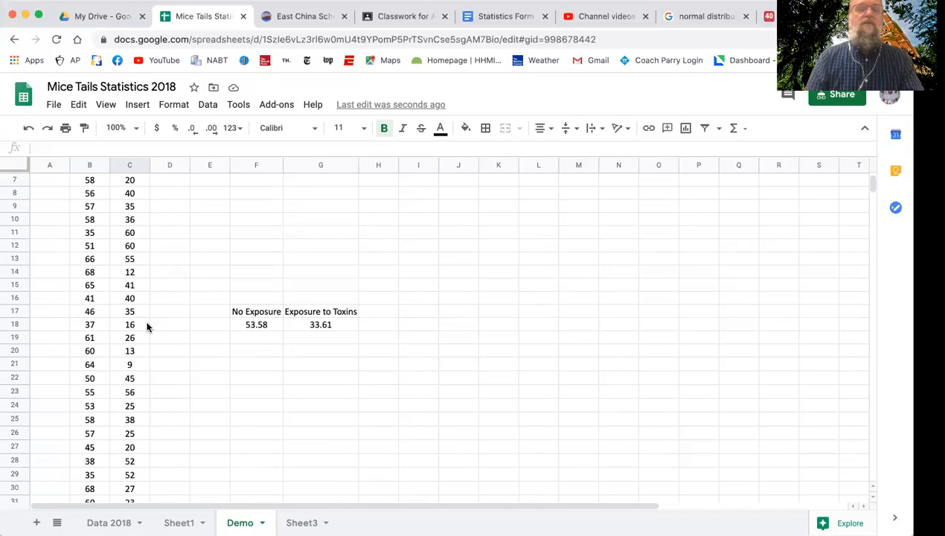
scroll(147, 327, down, 2)
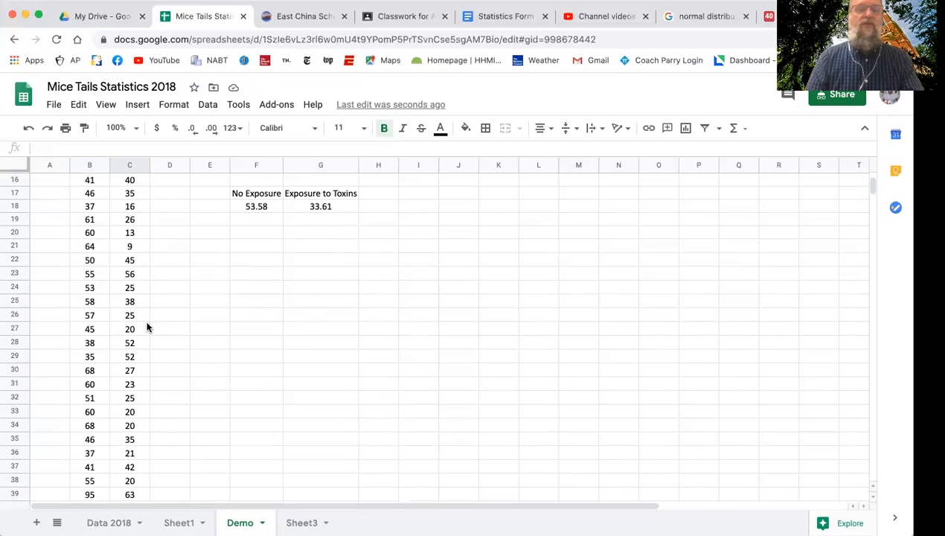
scroll(147, 327, down, 1)
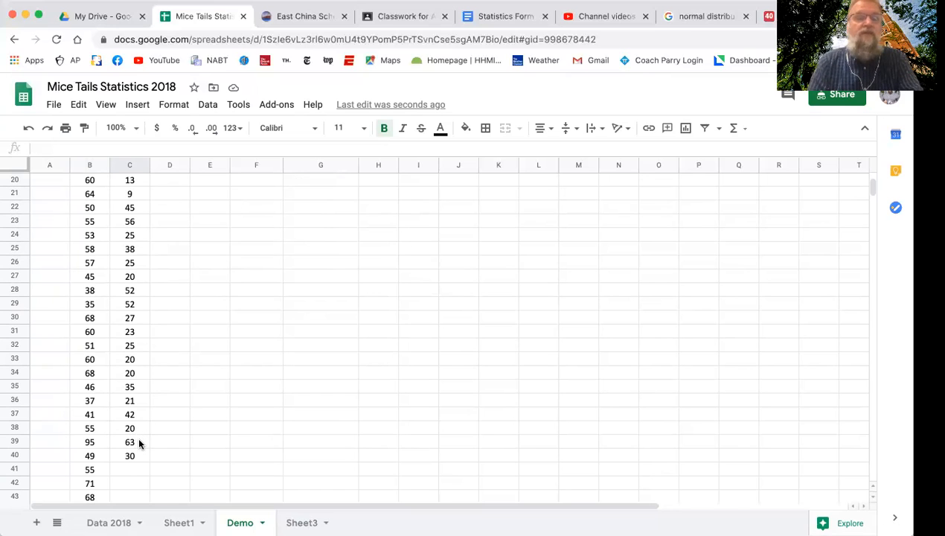
scroll(132, 387, up, 3)
scroll(131, 387, up, 3)
scroll(132, 387, up, 2)
scroll(131, 387, down, 10)
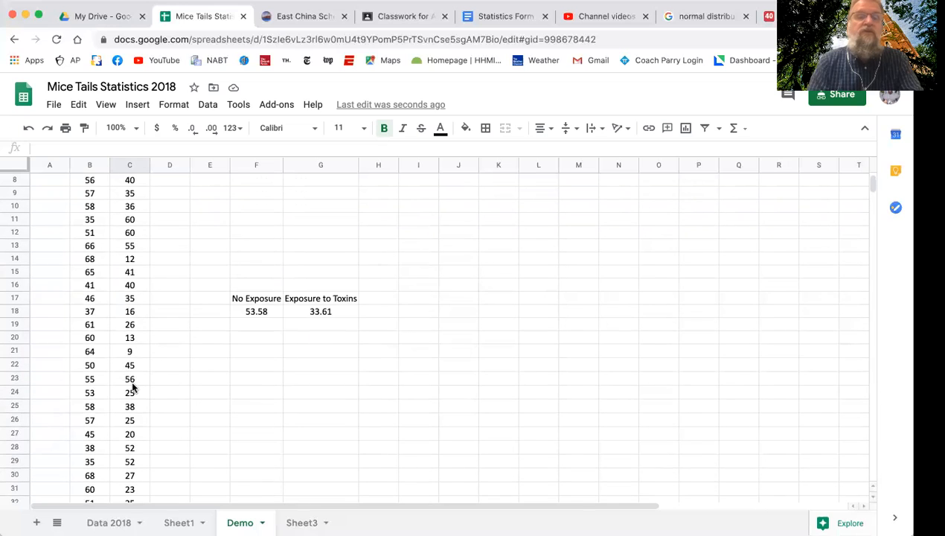
scroll(132, 387, down, 8)
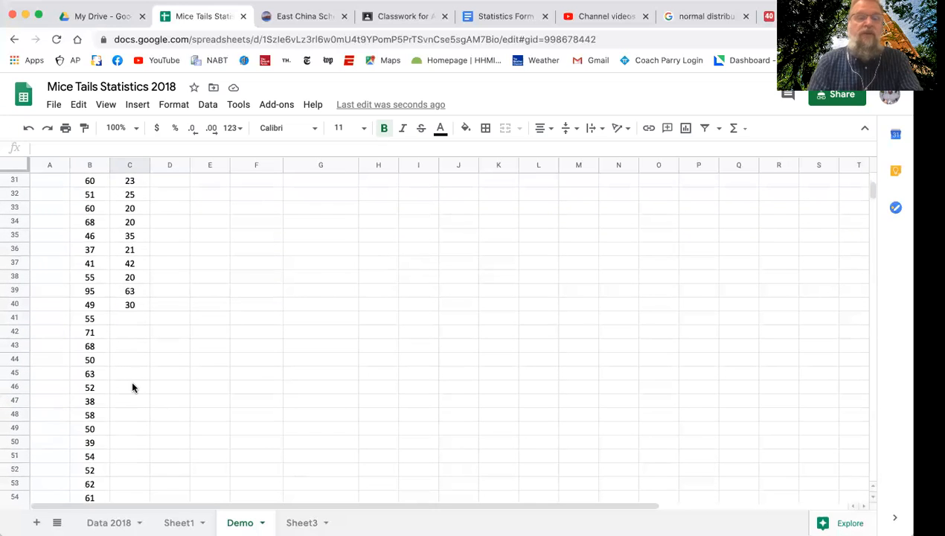
text(54)
scroll(109, 270, up, 2)
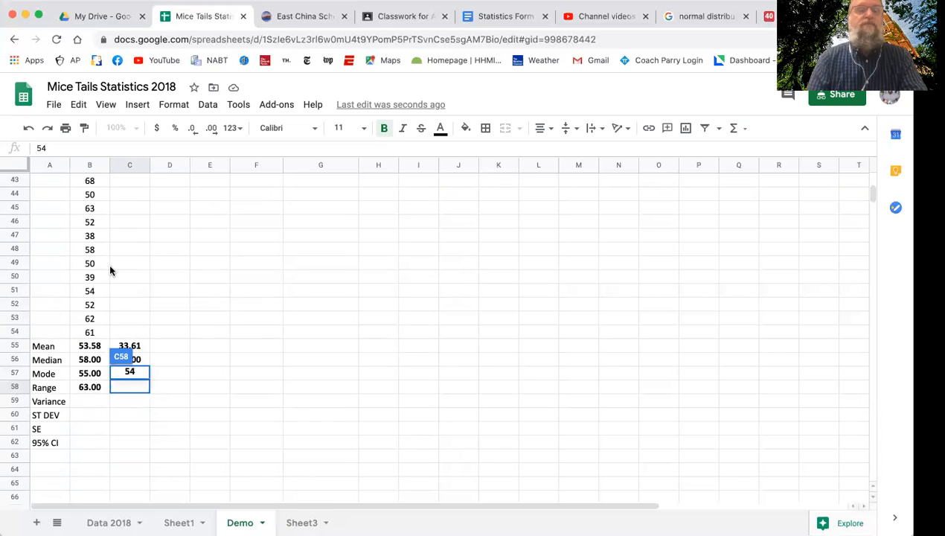
click(130, 424)
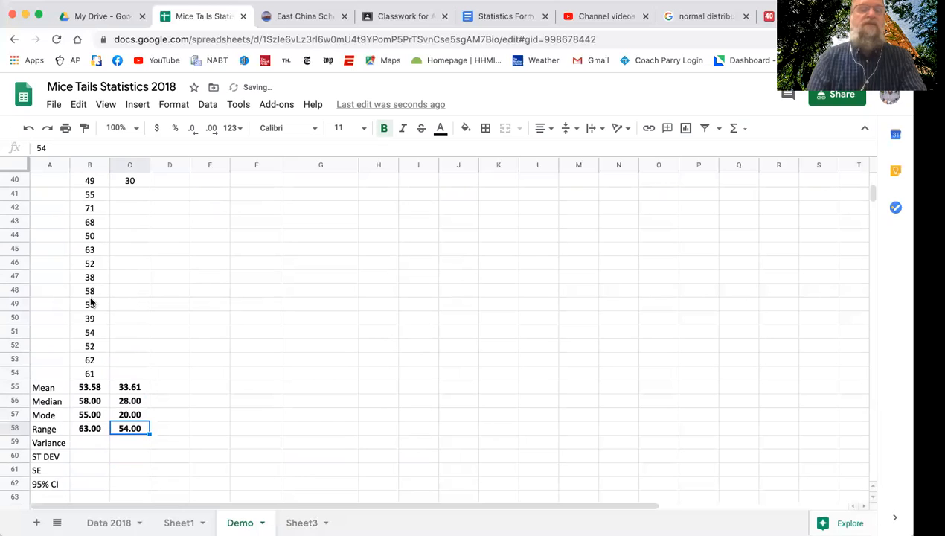
Step: Change the Normal column's outlying value in B39 to 65
scroll(92, 304, up, 3)
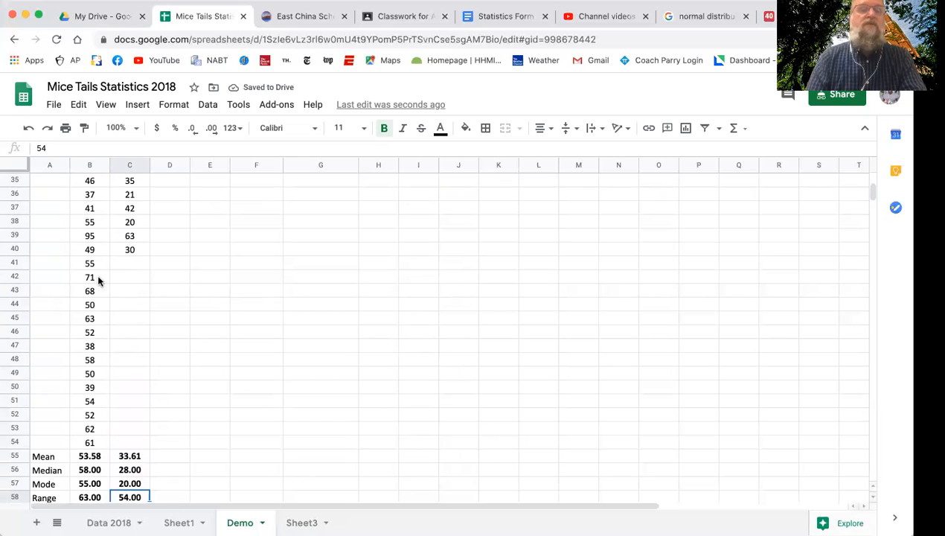
scroll(97, 275, up, 1)
click(94, 251)
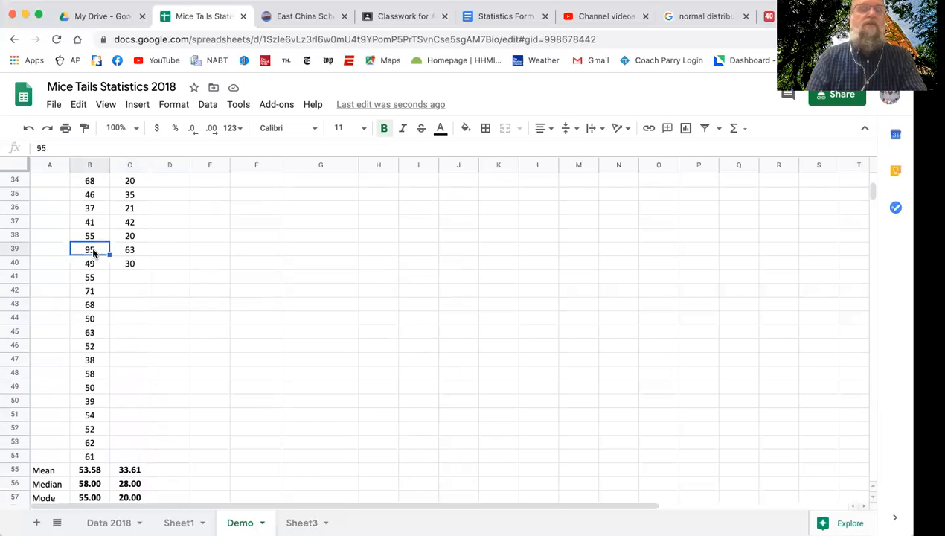
text(65])
key(BackSpace)
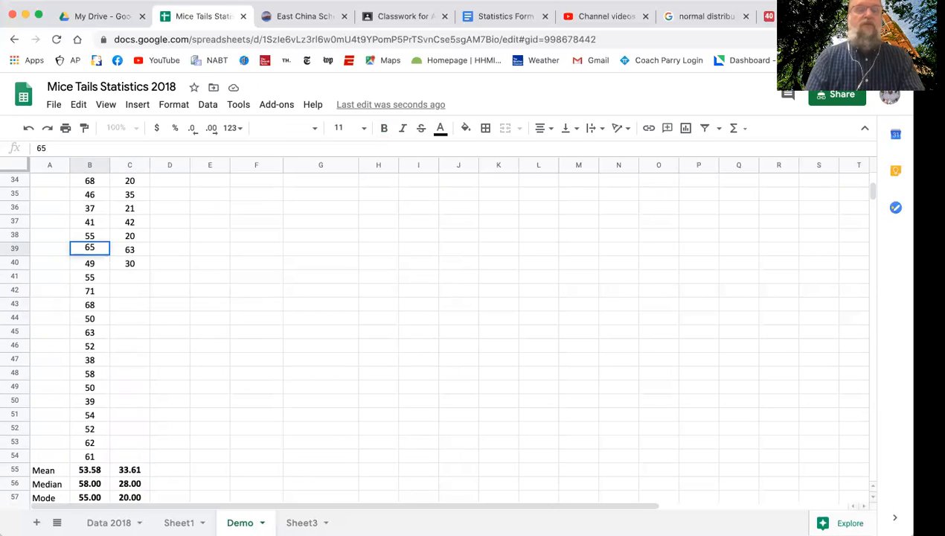
key(Return)
Step: Change the Normal column's range in B58 to 33
scroll(137, 335, down, 1)
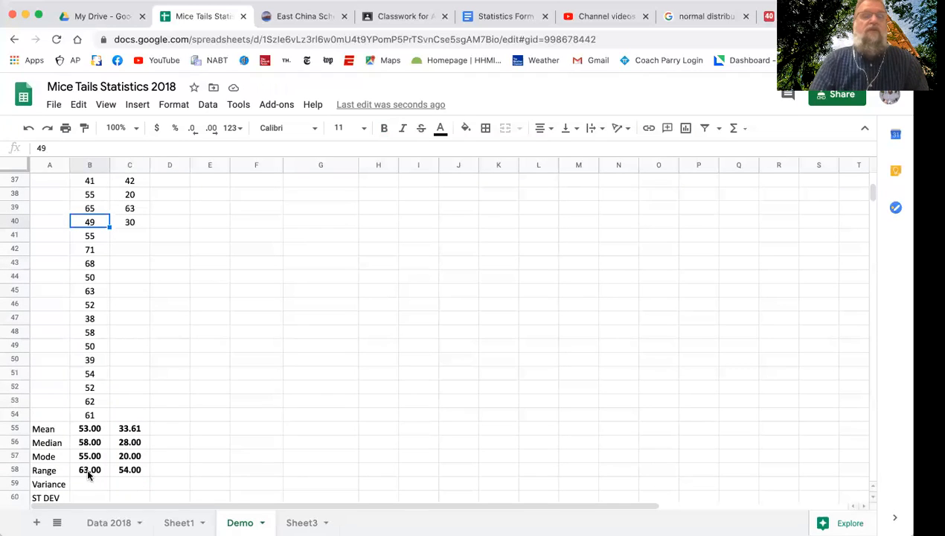
click(87, 474)
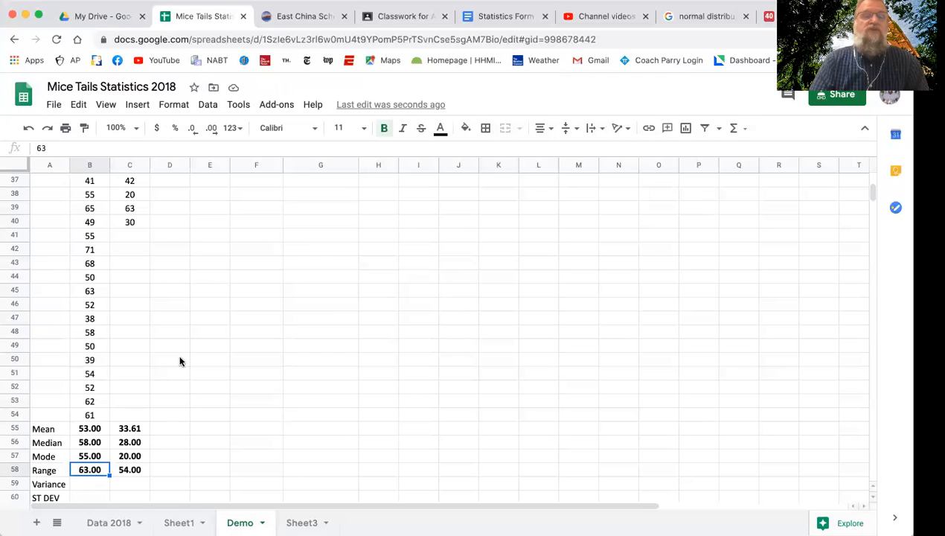
scroll(179, 361, up, 5)
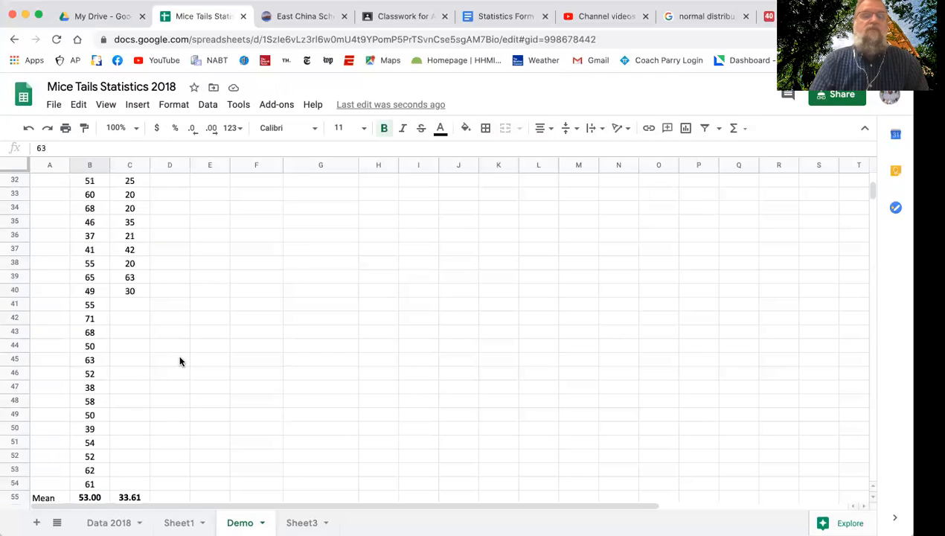
scroll(180, 361, down, 3)
scroll(180, 361, down, 1)
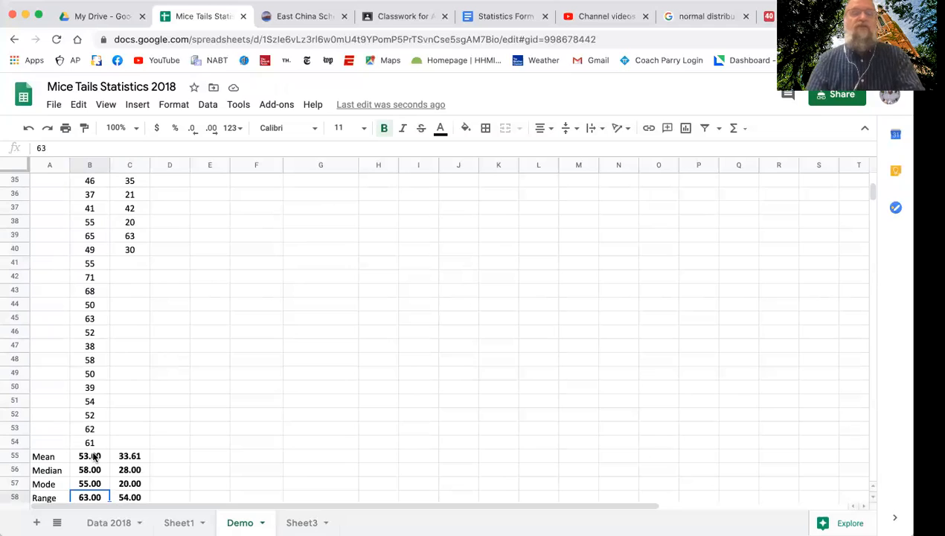
scroll(96, 428, down, 1)
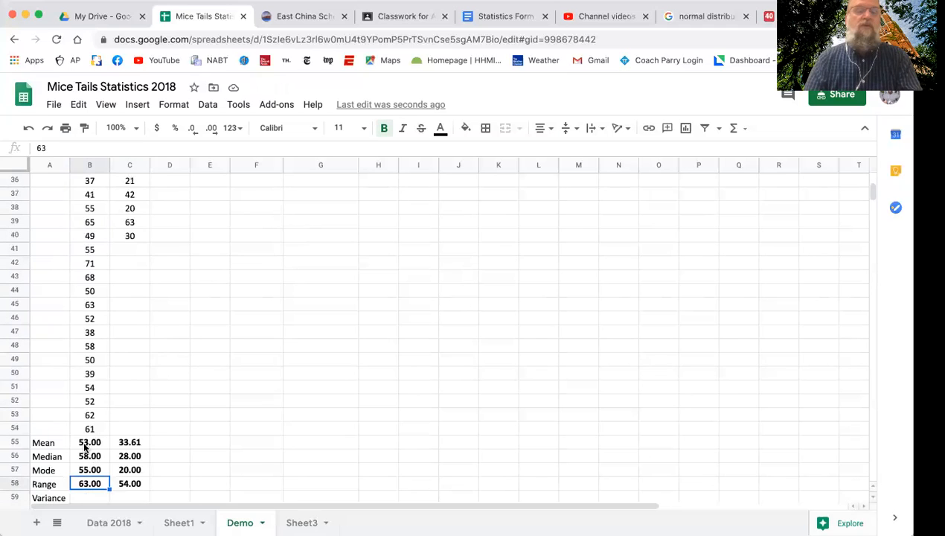
double_click(84, 483)
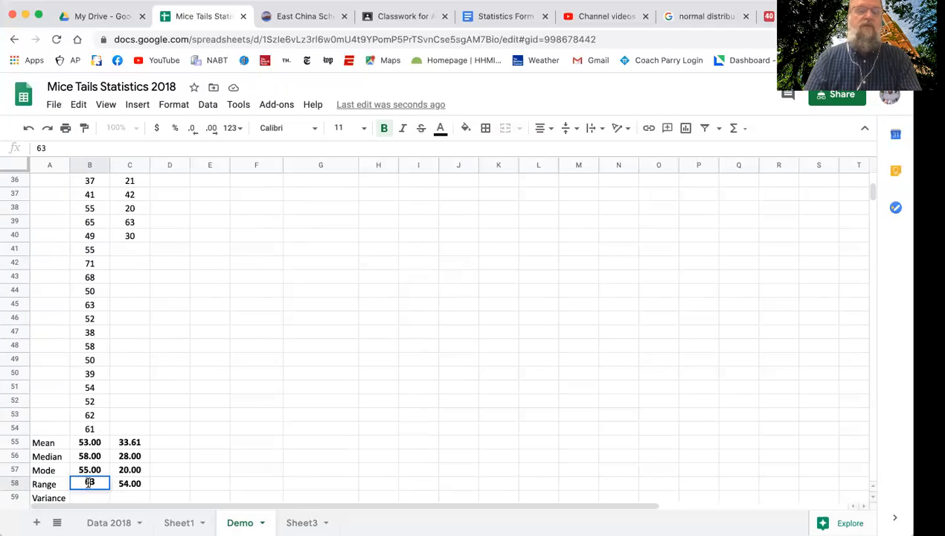
key(BackSpace)
key(BackSpace)
text(33)
click(156, 484)
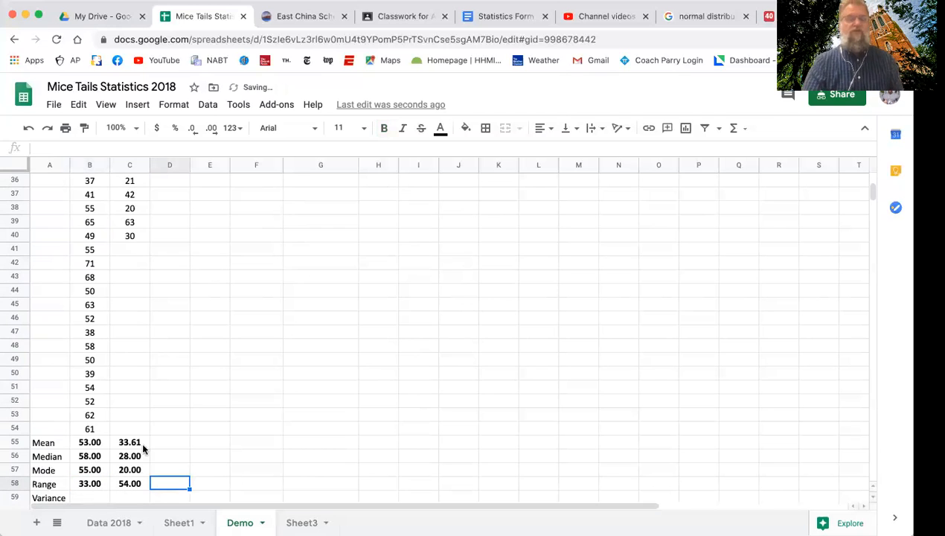
Step: Start a VAR formula in B59 for the Normal column's variance
scroll(143, 446, down, 3)
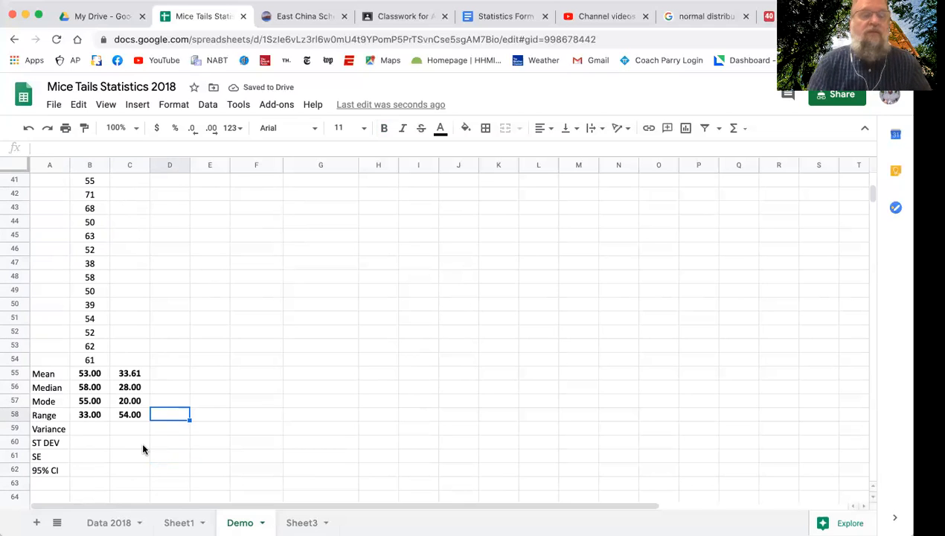
click(102, 429)
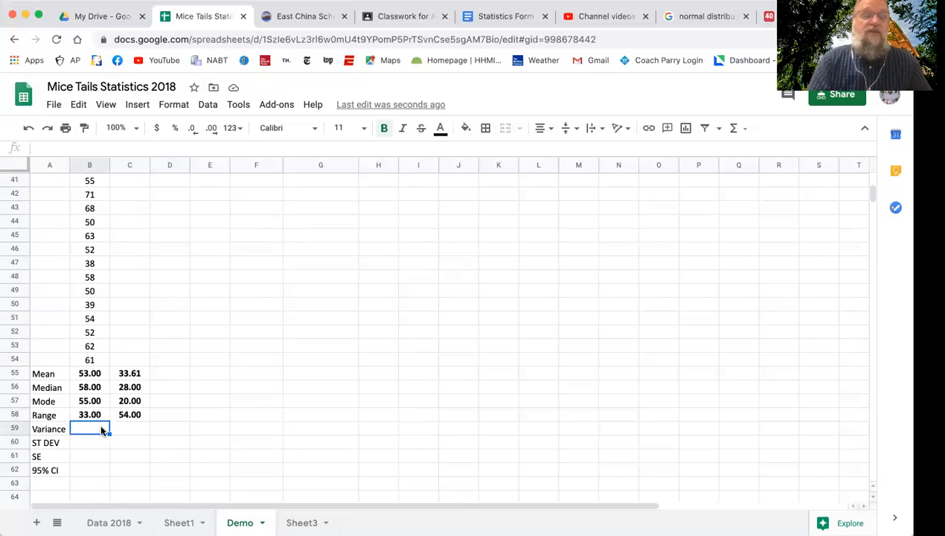
click(92, 145)
text(=Ba)
key(BackSpace)
key(BackSpace)
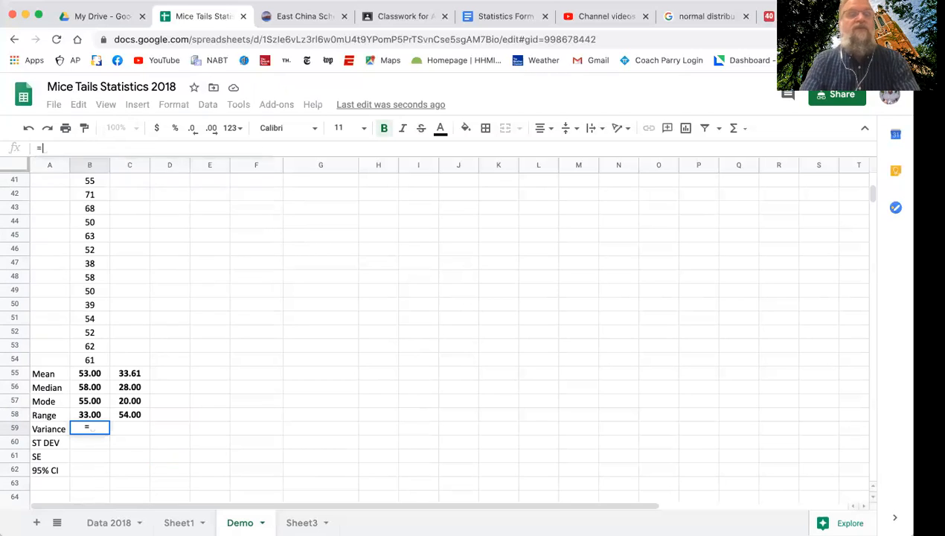
text(Var)
click(58, 164)
scroll(101, 297, up, 10)
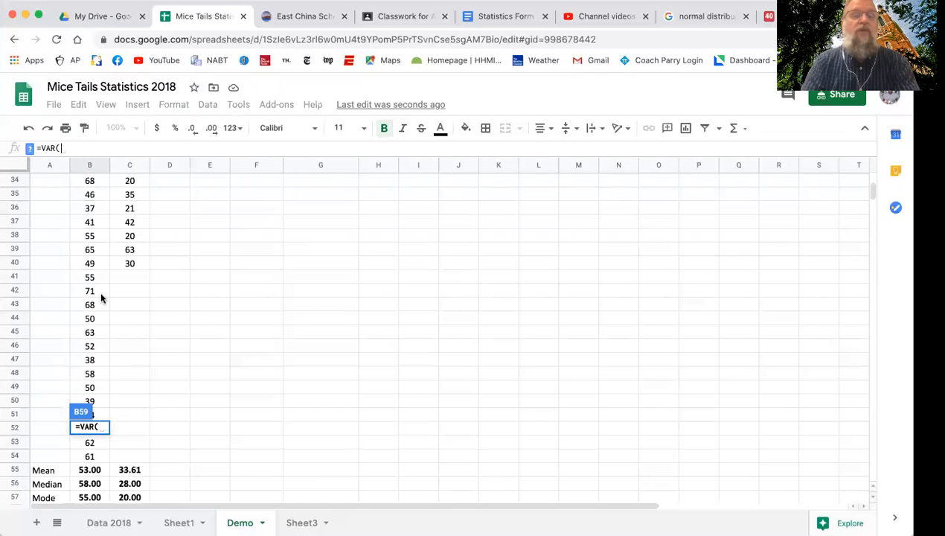
Step: Complete the Normal column's variance formula in B59 as =VAR(B3;B3:B54)
click(92, 221)
scroll(109, 285, down, 4)
scroll(109, 285, down, 3)
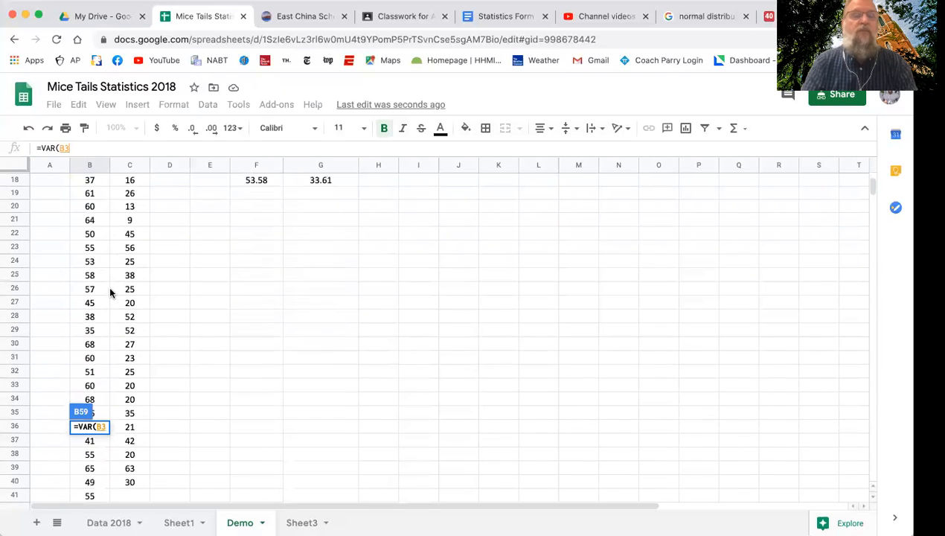
text(;)
scroll(101, 443, down, 3)
scroll(102, 443, down, 2)
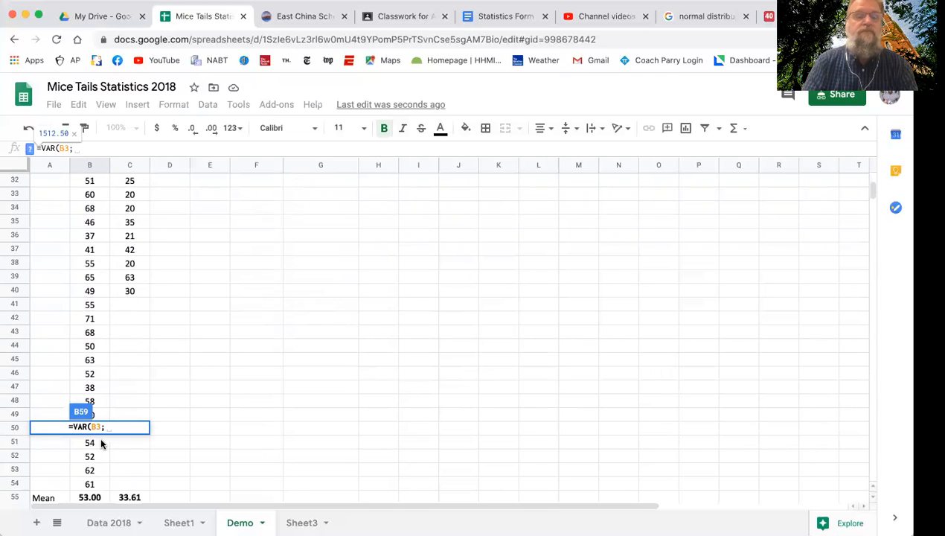
click(96, 470)
key(ctrl+shift+Up)
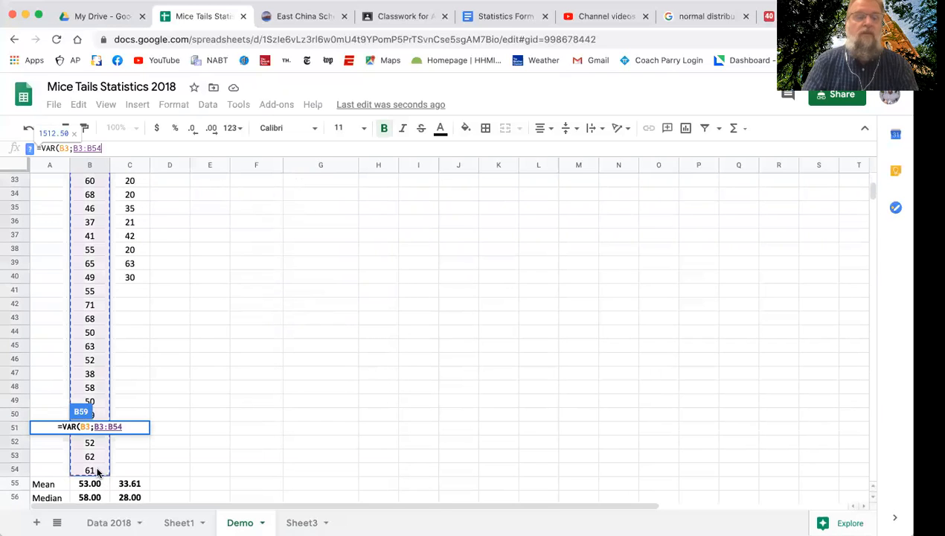
text())
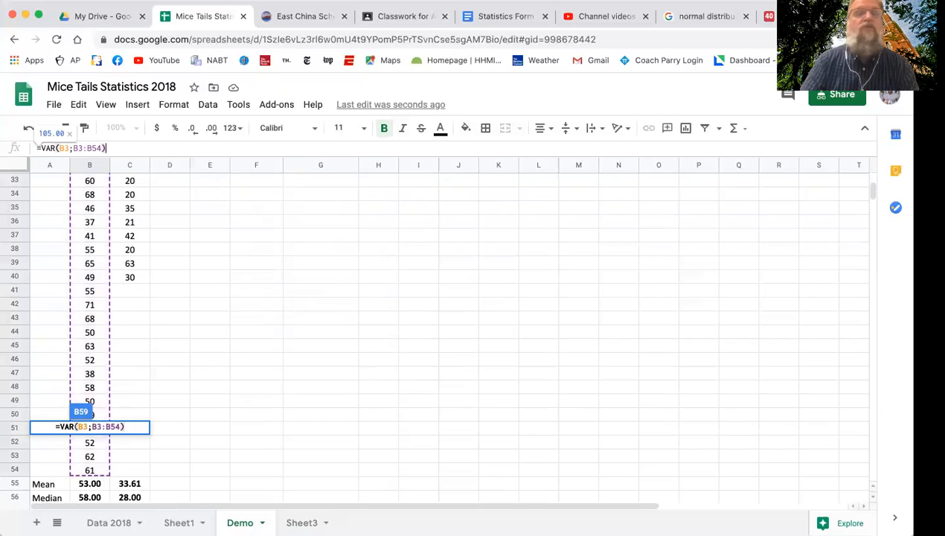
key(Return)
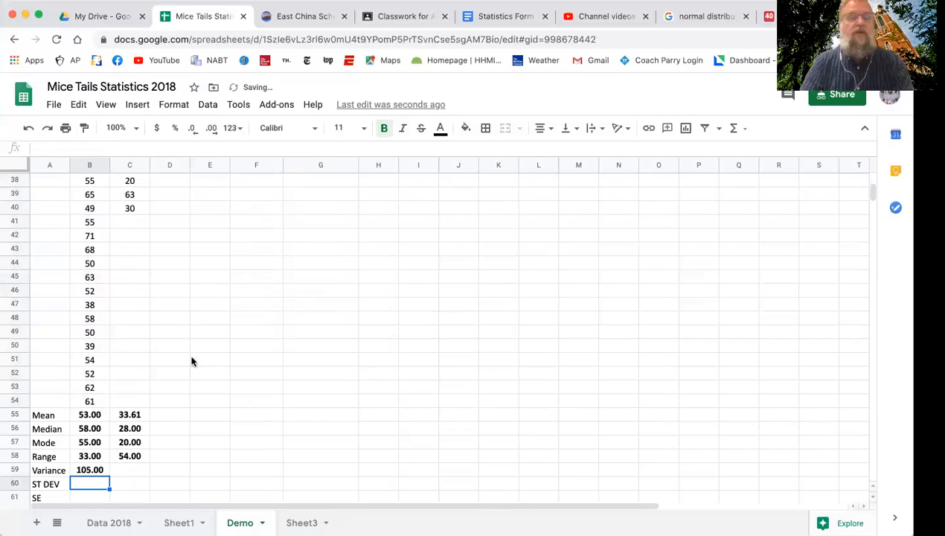
Step: Copy the Normal column's variance formula from B59 across to C59 for the Toxic column
click(92, 471)
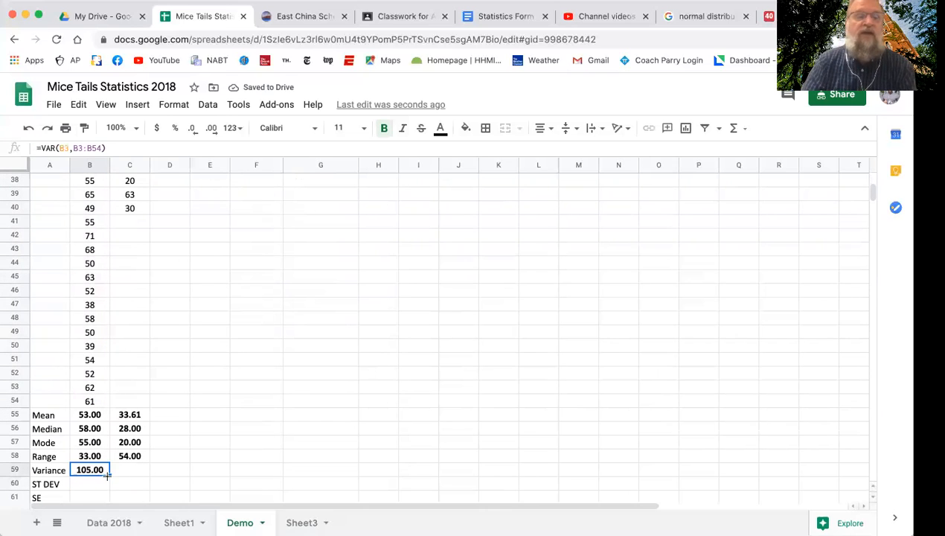
drag(109, 475, 129, 478)
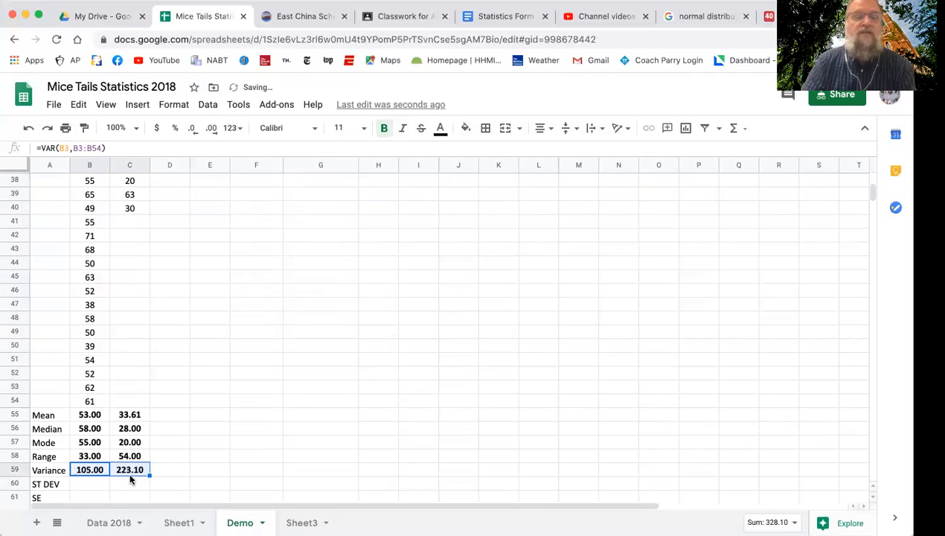
Step: Enter =STDEV(B3;B54) in B60 for the Normal column's standard deviation
click(92, 485)
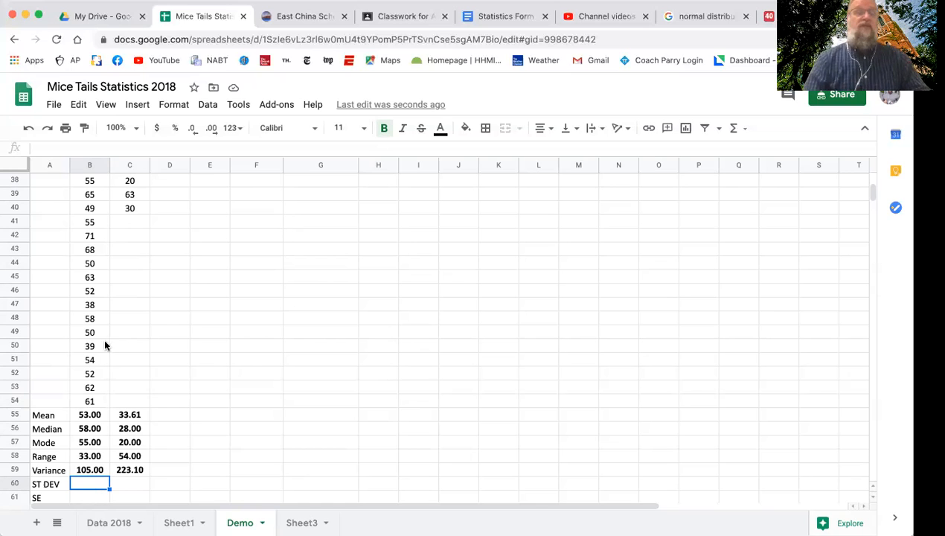
click(89, 149)
text(=ST)
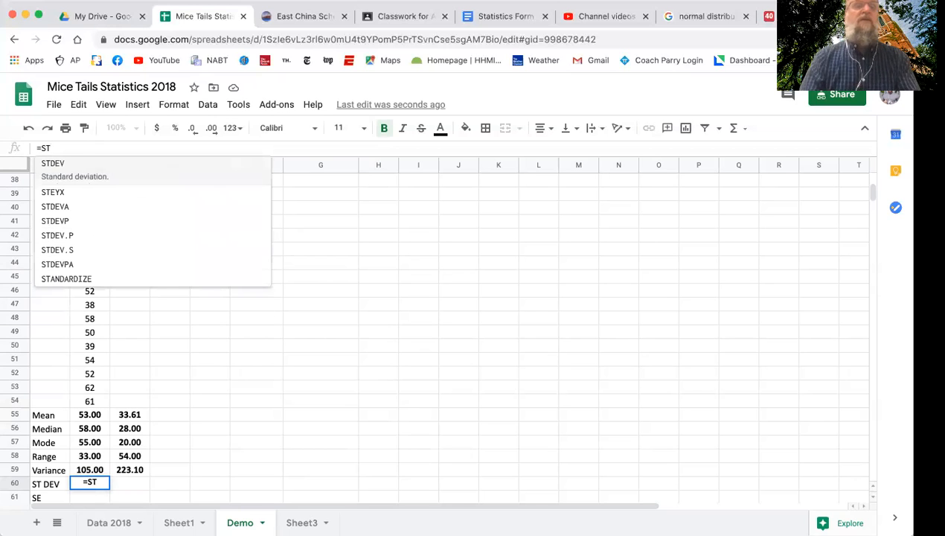
click(54, 163)
scroll(97, 218, up, 10)
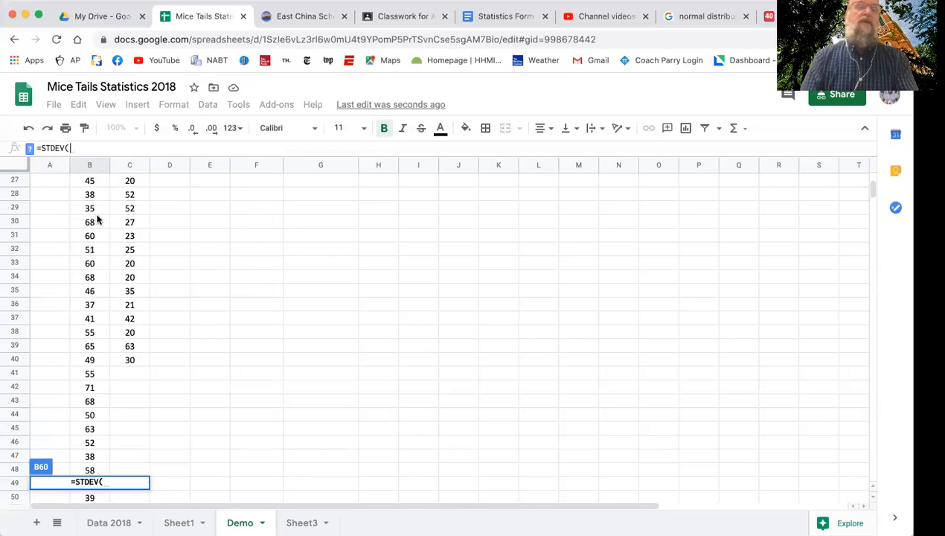
click(97, 218)
scroll(112, 300, down, 5)
scroll(112, 300, down, 10)
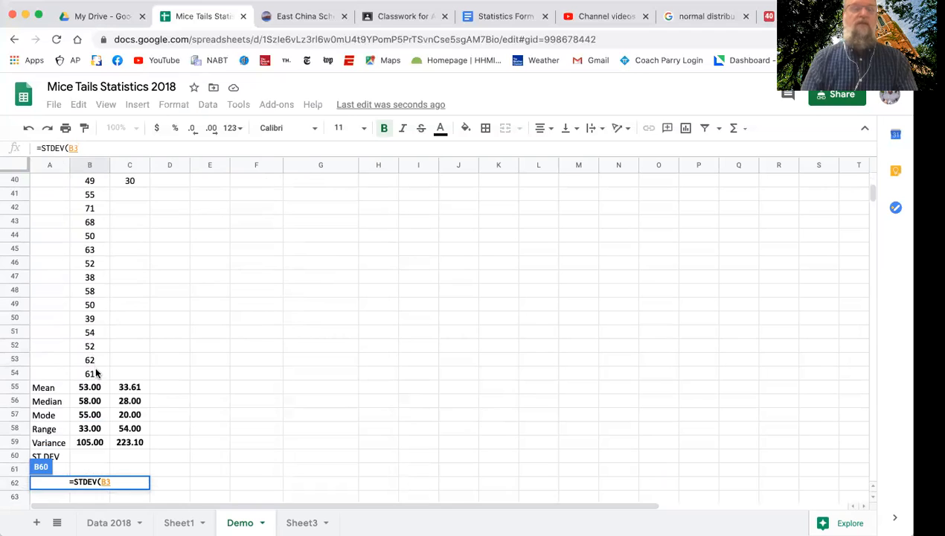
text(:)
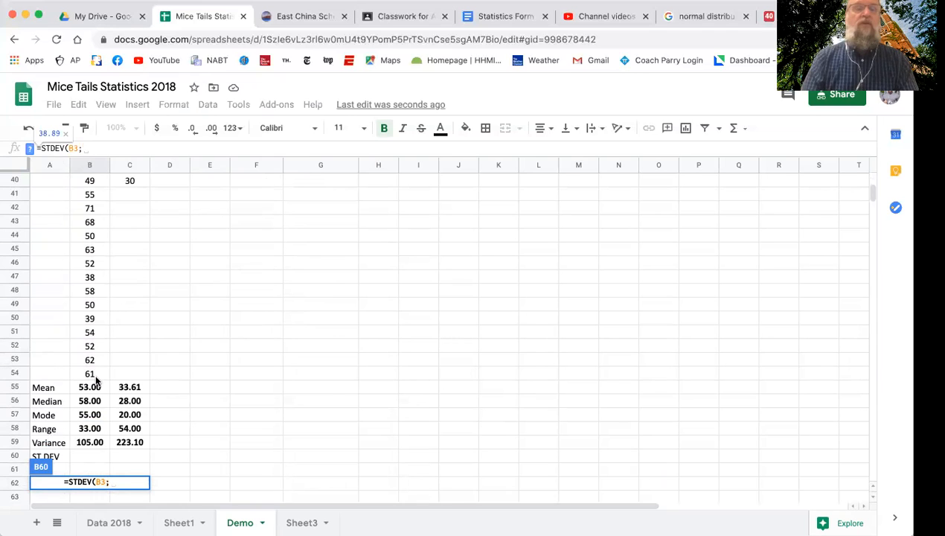
click(95, 375)
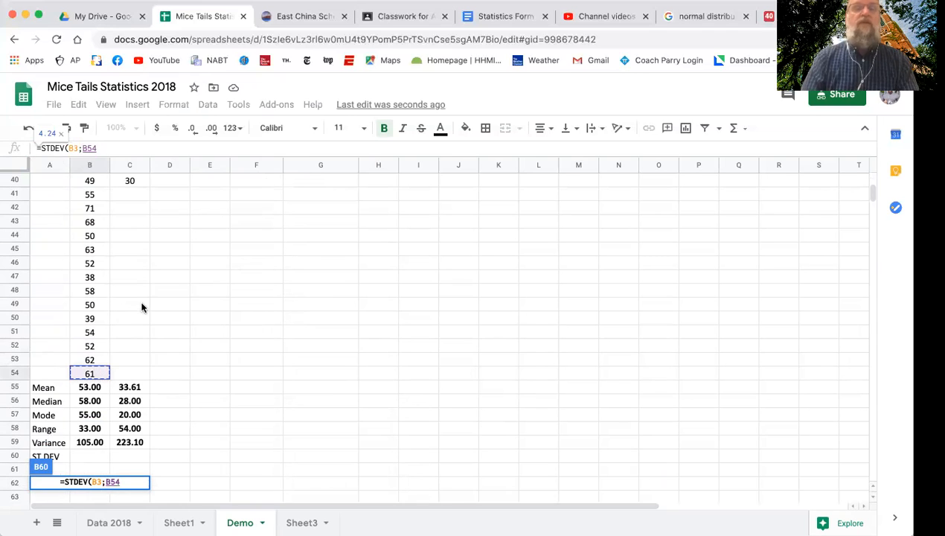
text())
key(Return)
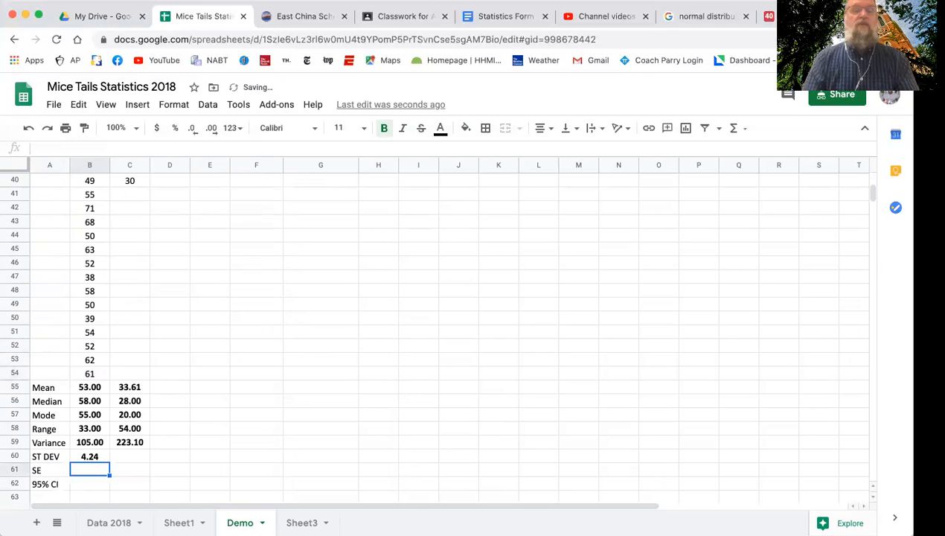
Step: Try to copy the Normal column's standard deviation formula from B60 across to C60, and clear C60 again
click(99, 457)
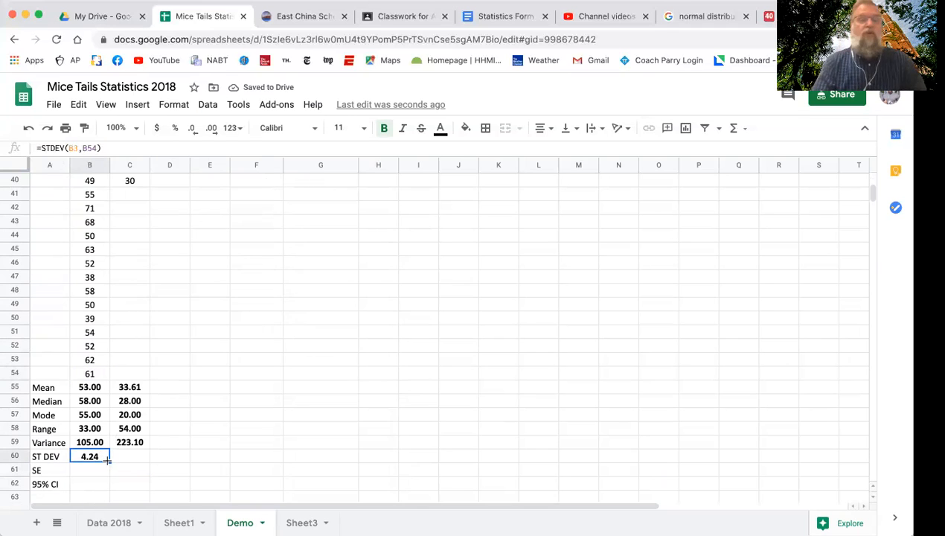
drag(109, 462, 131, 462)
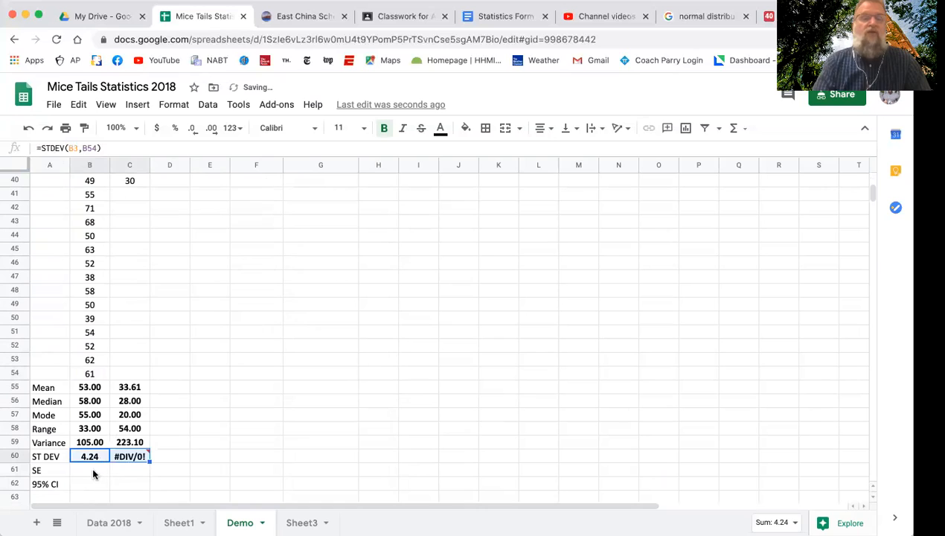
click(125, 466)
click(131, 458)
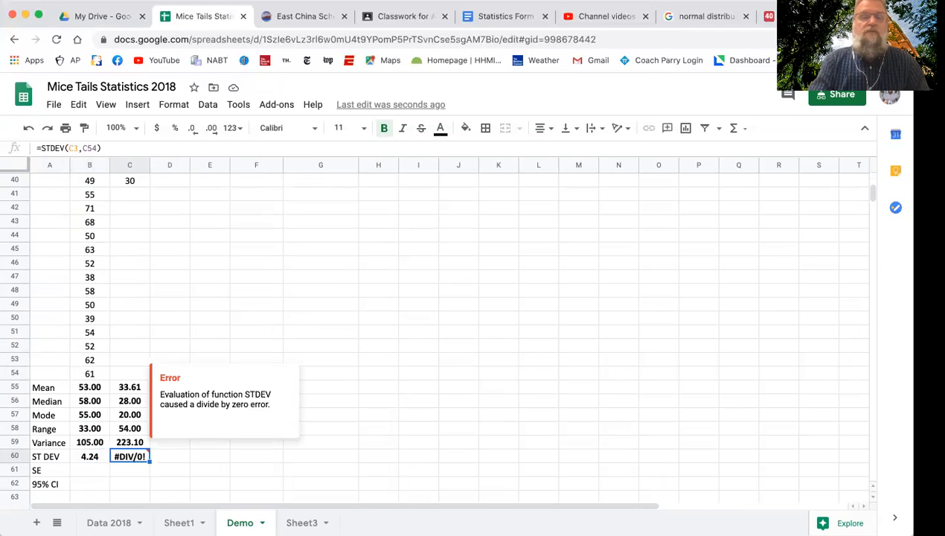
key(Delete)
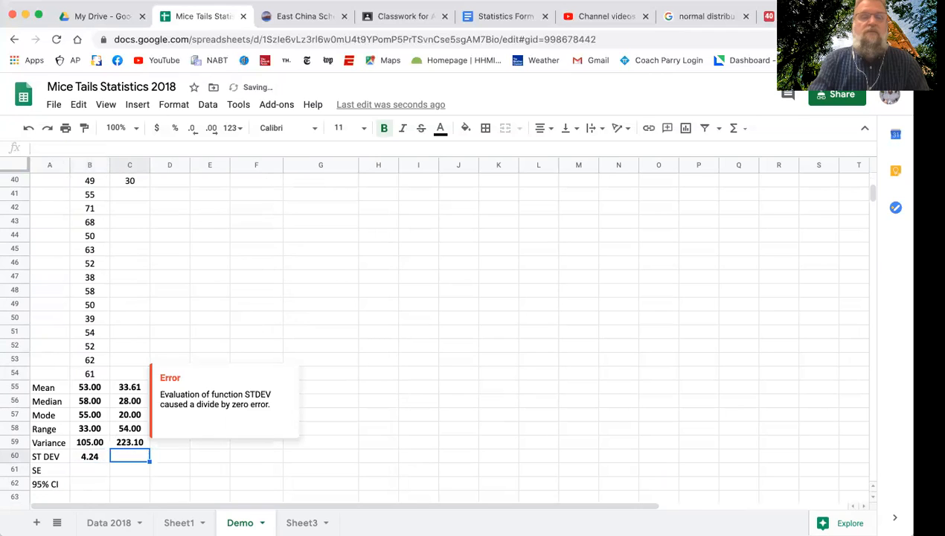
click(116, 302)
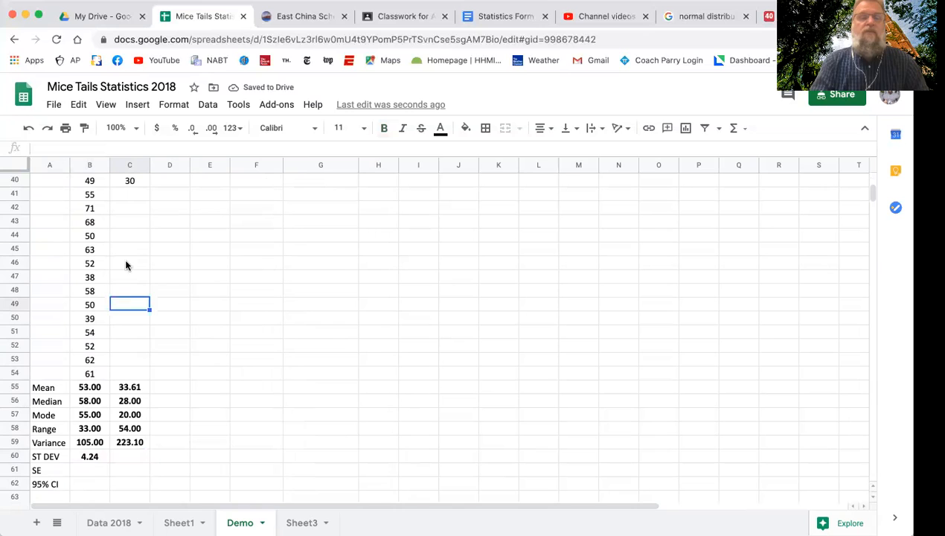
scroll(126, 263, up, 5)
scroll(127, 263, down, 7)
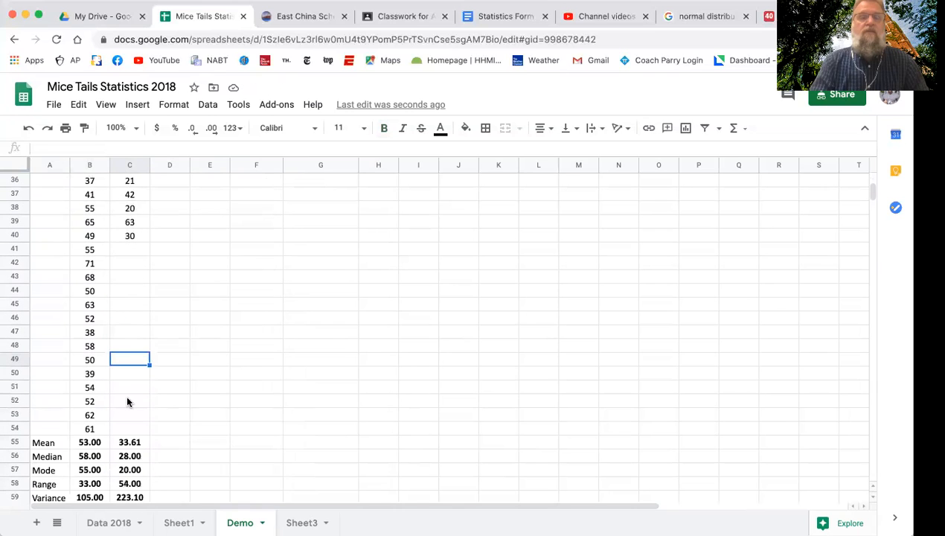
Step: Enter =STDEV(C3;C3:C40) in C60 for the Toxic column's standard deviation
click(130, 387)
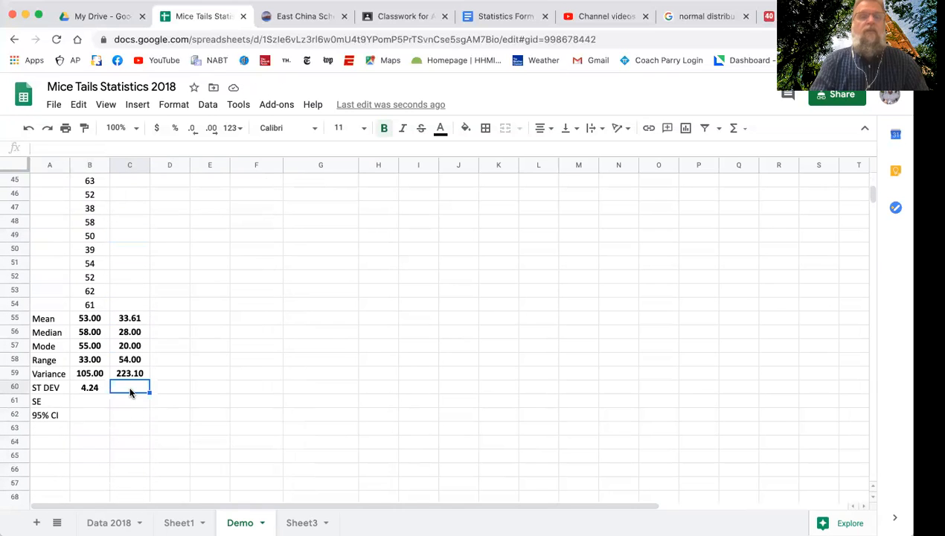
click(66, 144)
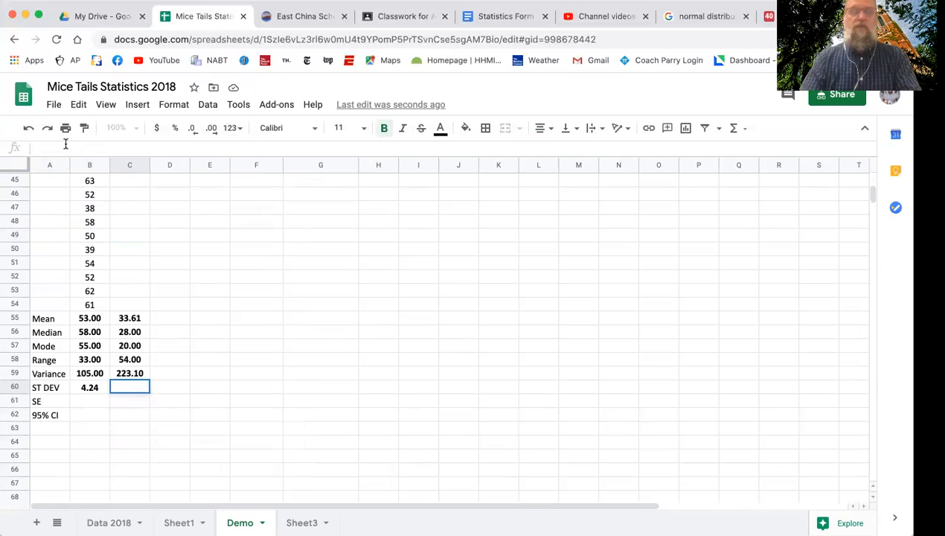
text(=ST)
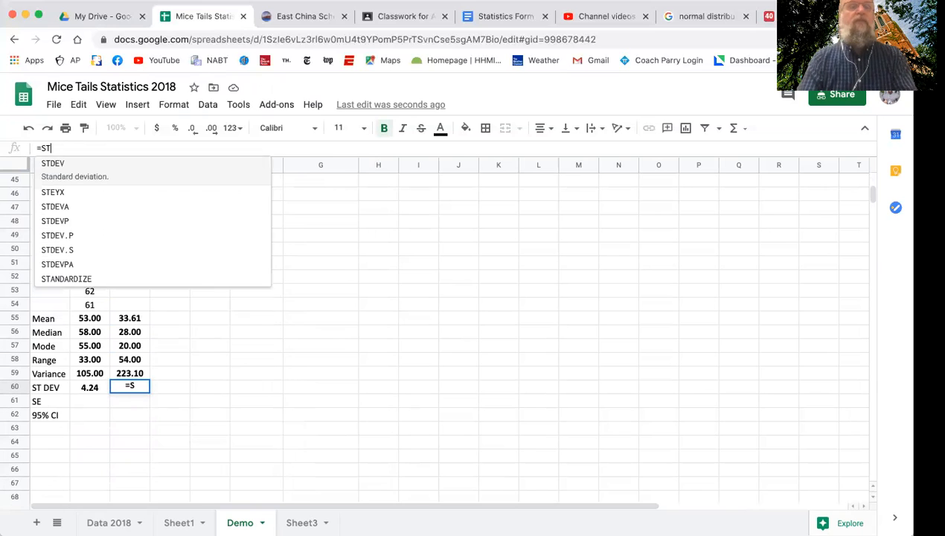
text(D)
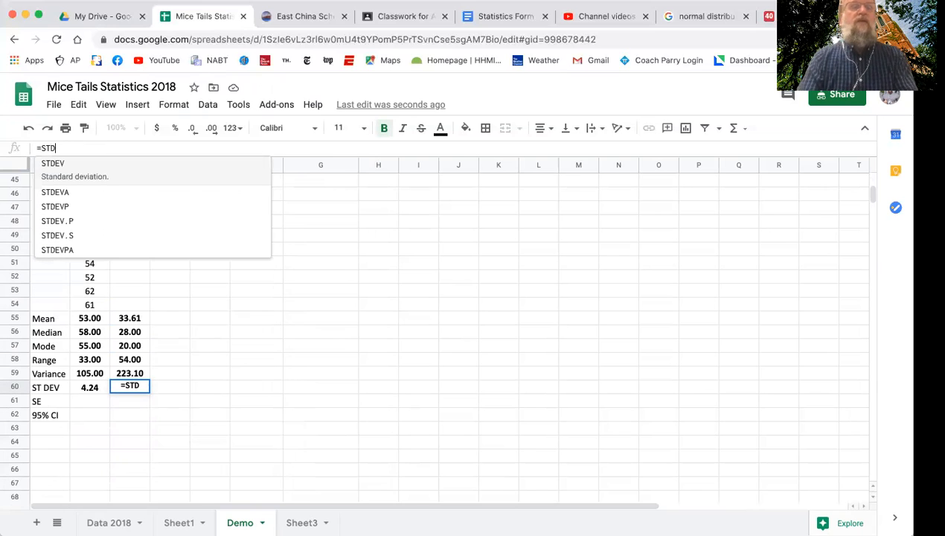
click(54, 165)
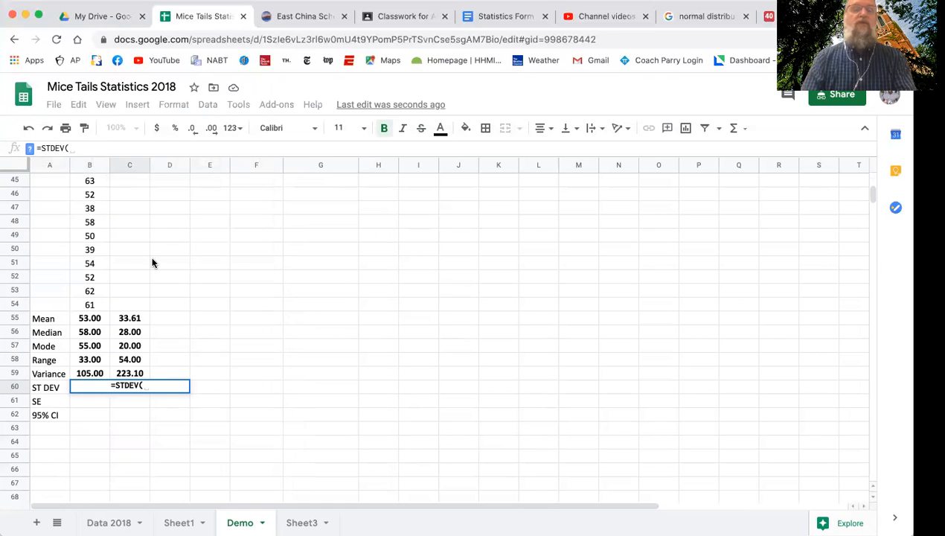
scroll(142, 253, up, 8)
scroll(131, 242, up, 7)
click(131, 221)
text(:)
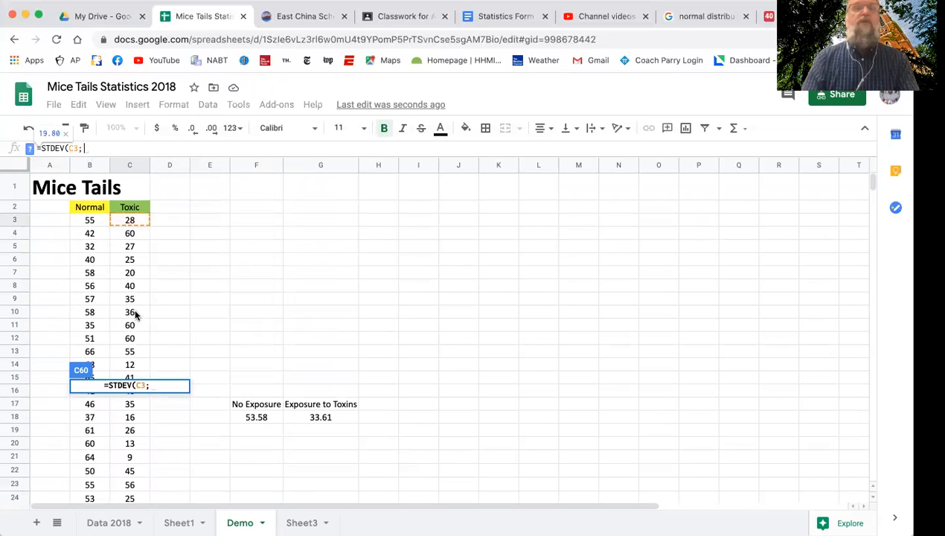
scroll(128, 306, down, 6)
scroll(129, 303, down, 3)
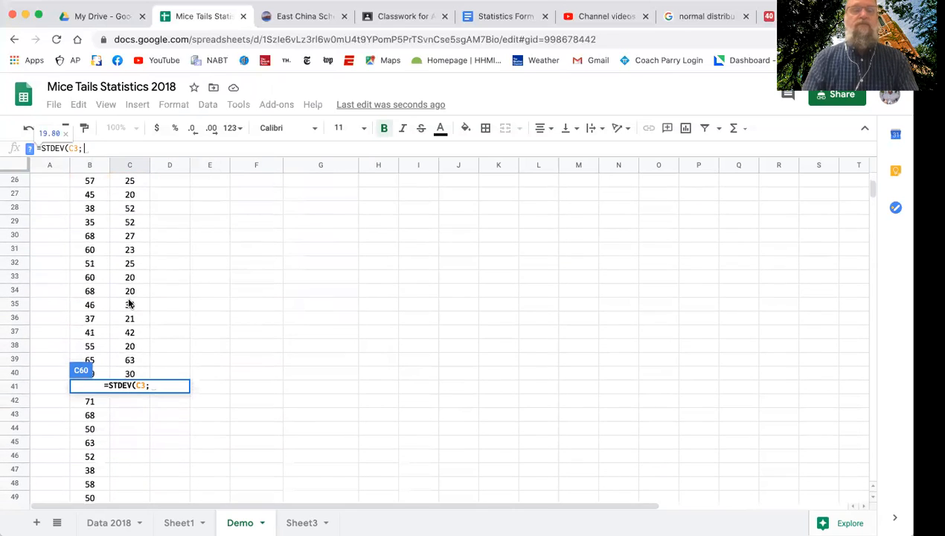
shift+click(140, 373)
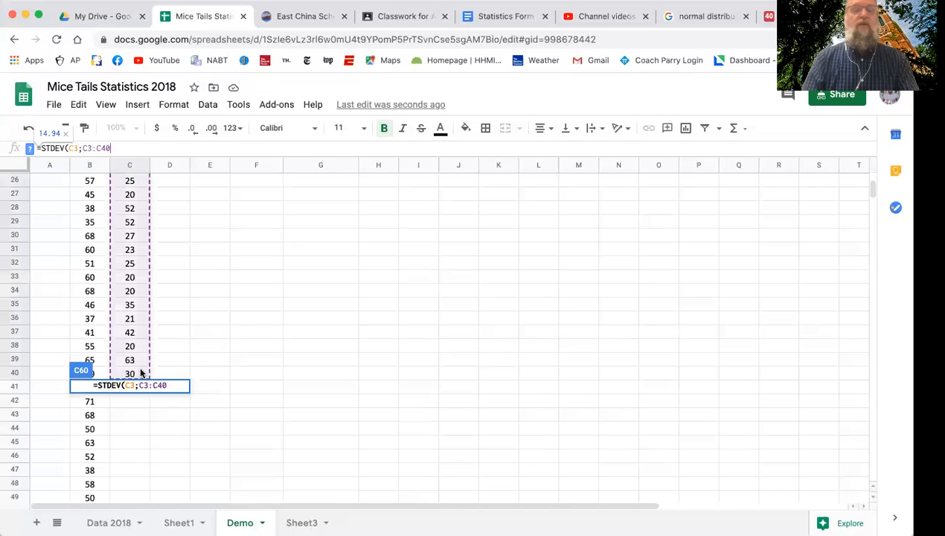
text())
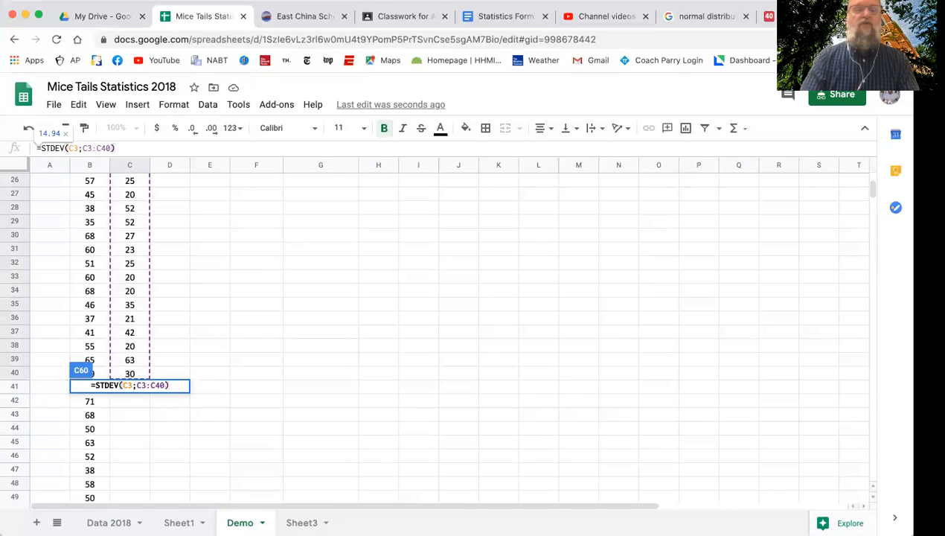
key(Return)
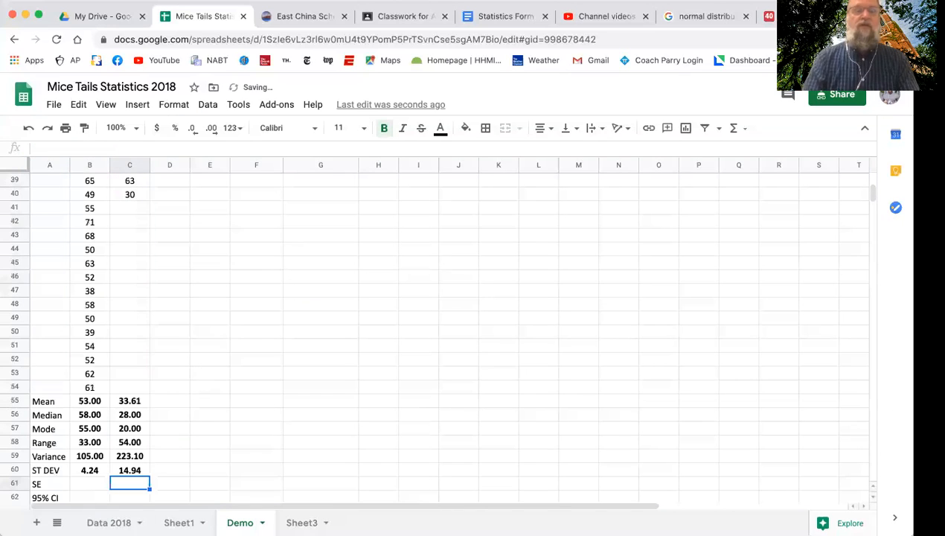
click(89, 484)
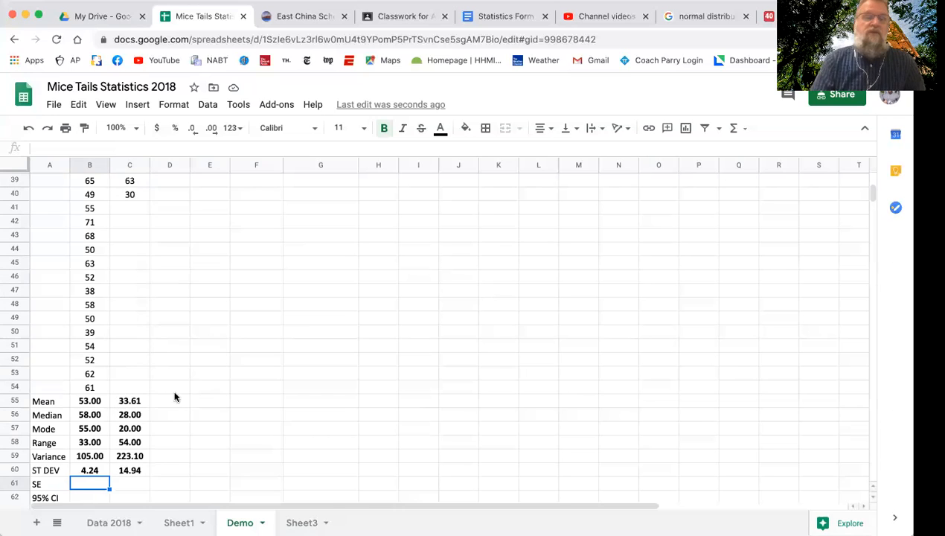
scroll(170, 396, down, 3)
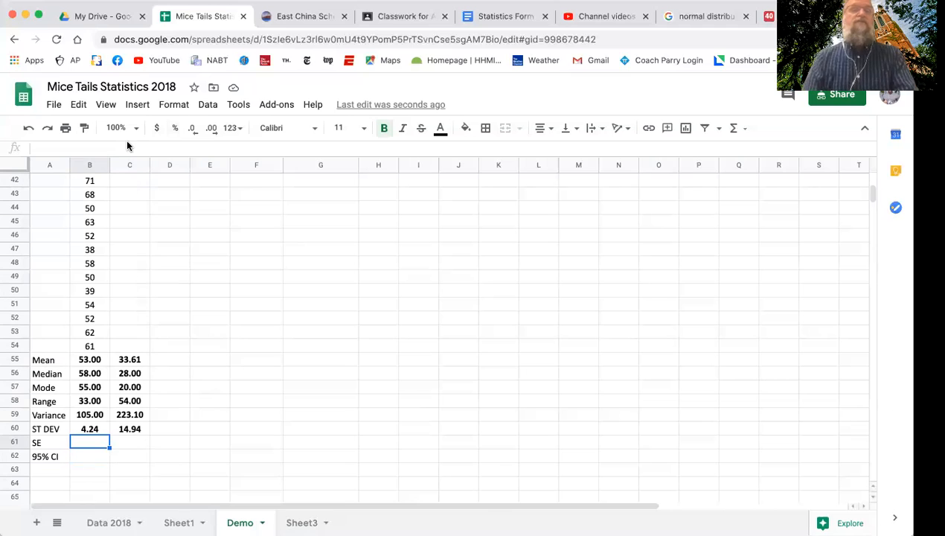
text(E)
key(BackSpace)
text(SE)
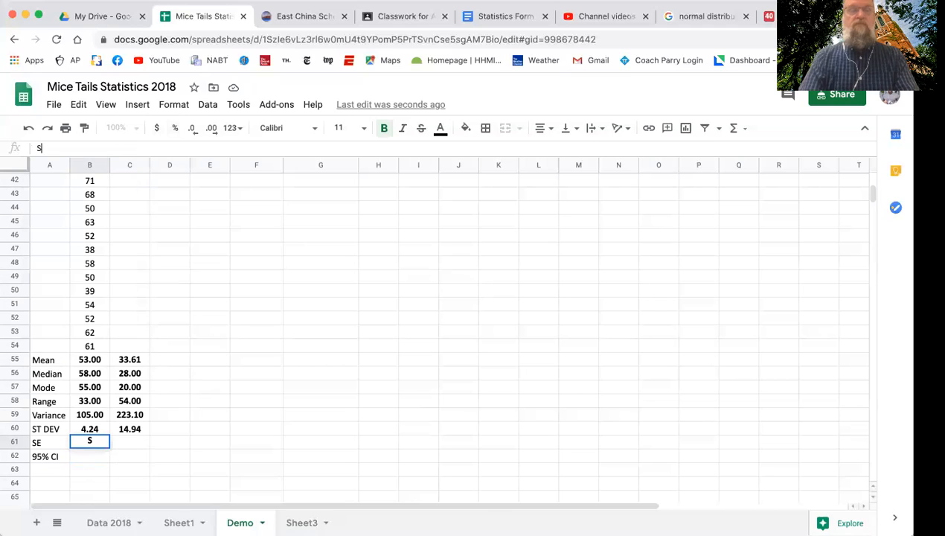
key(BackSpace)
key(BackSpace)
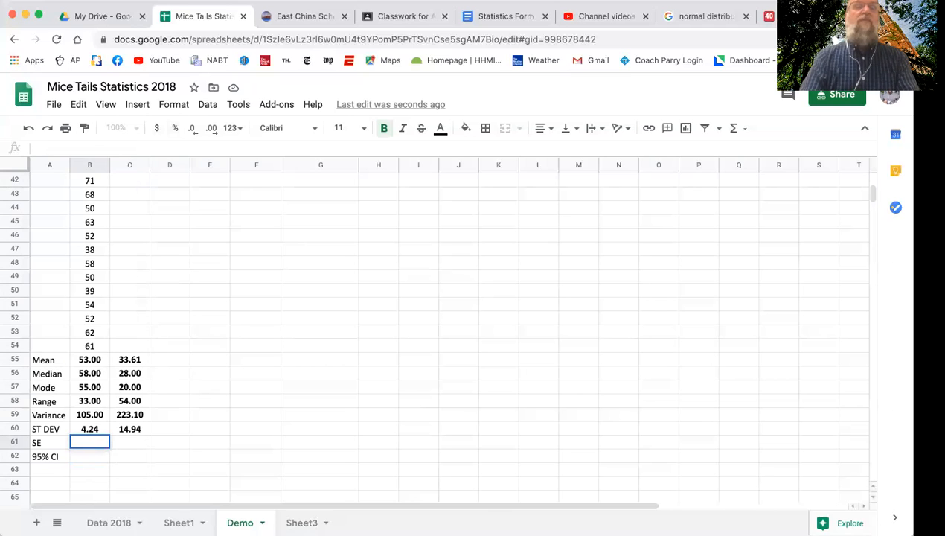
Step: Check the Standard Error formula in the Statistics Formulas document and begin the Normal column's standard error formula in B61 with =(SQRT
click(489, 13)
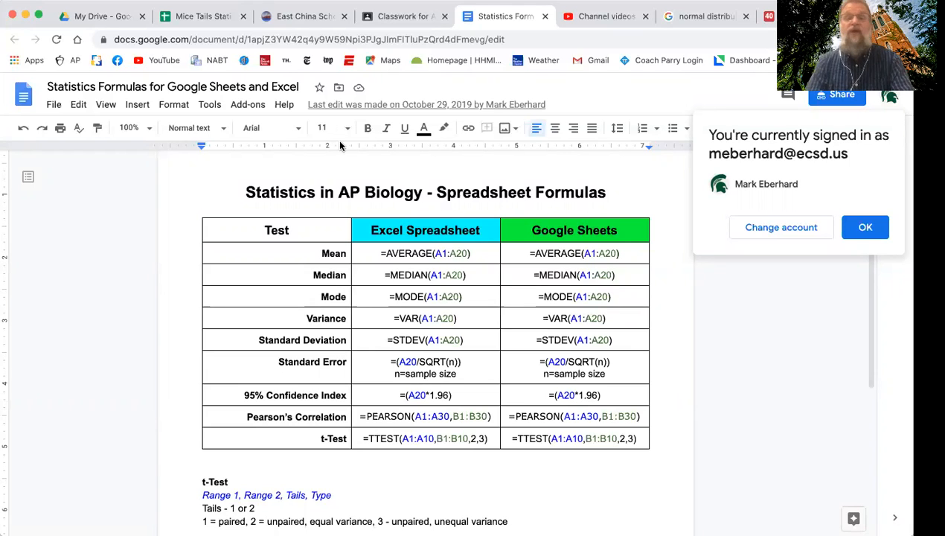
click(178, 17)
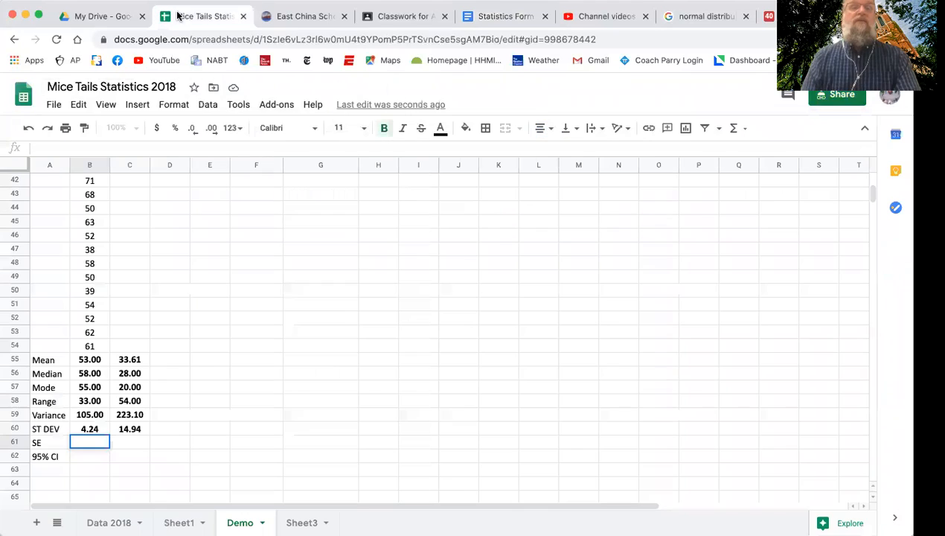
click(80, 149)
text(=()
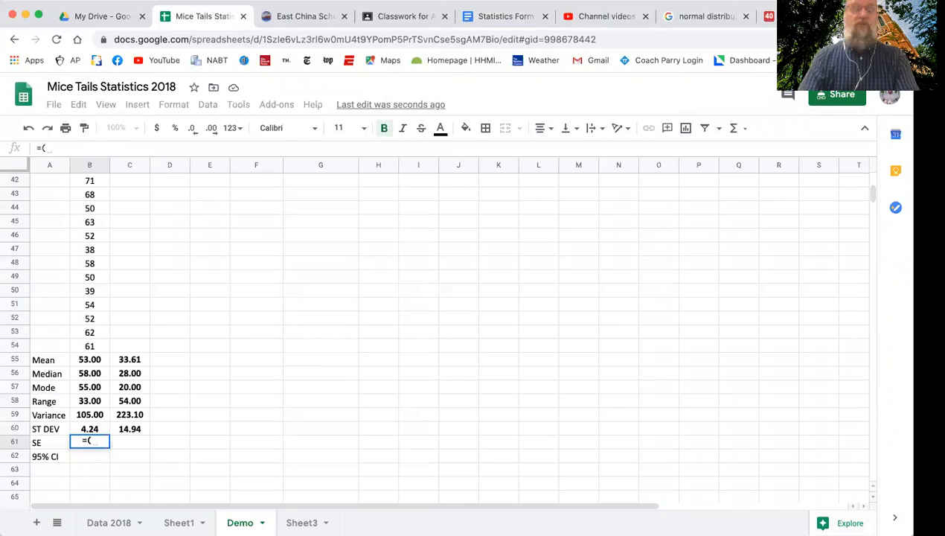
text(SQRT)
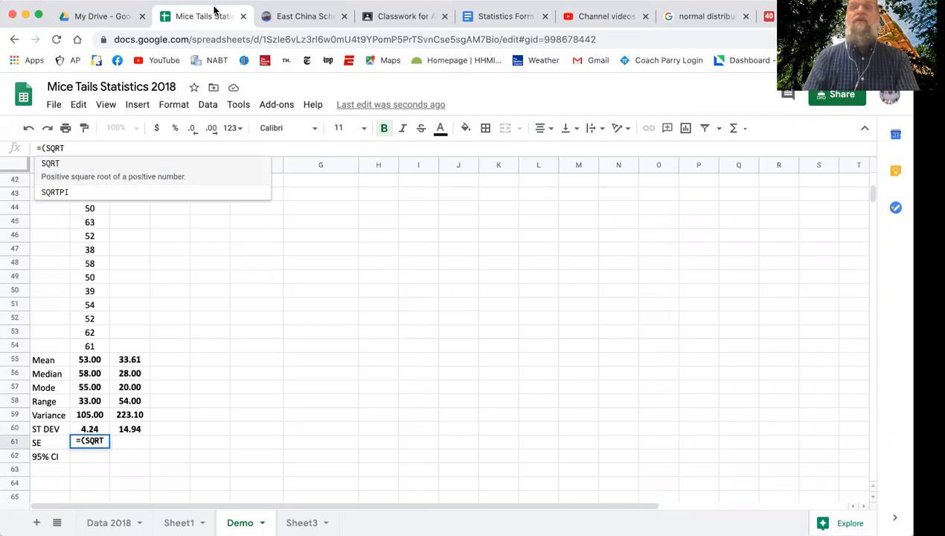
click(501, 15)
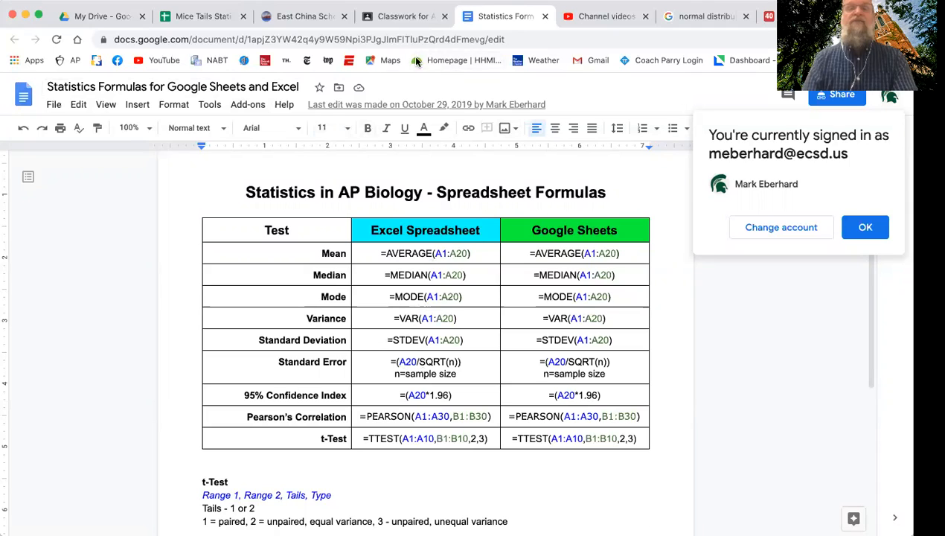
click(197, 16)
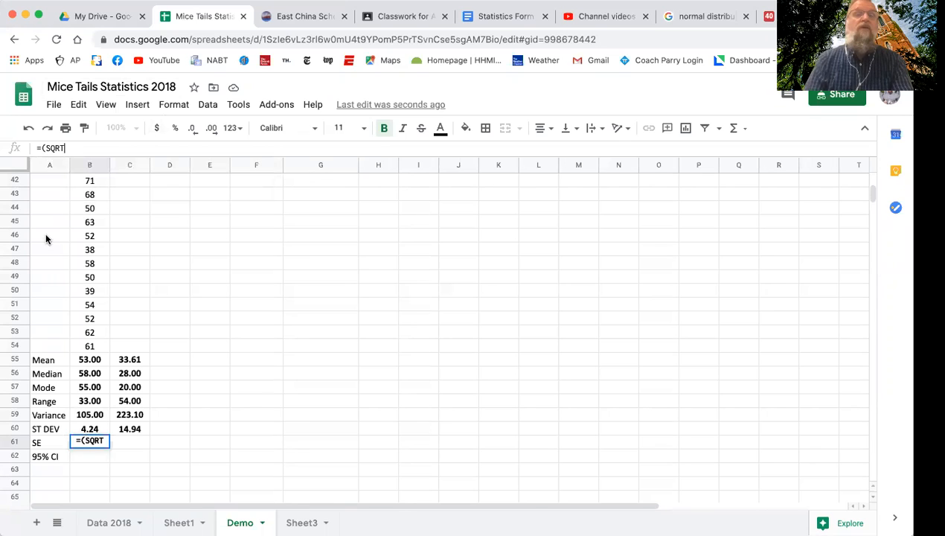
Step: Insert the standard deviation cell B60 as the dividend before SQRT in B61's formula, making it =(B60/SQRT(
click(43, 148)
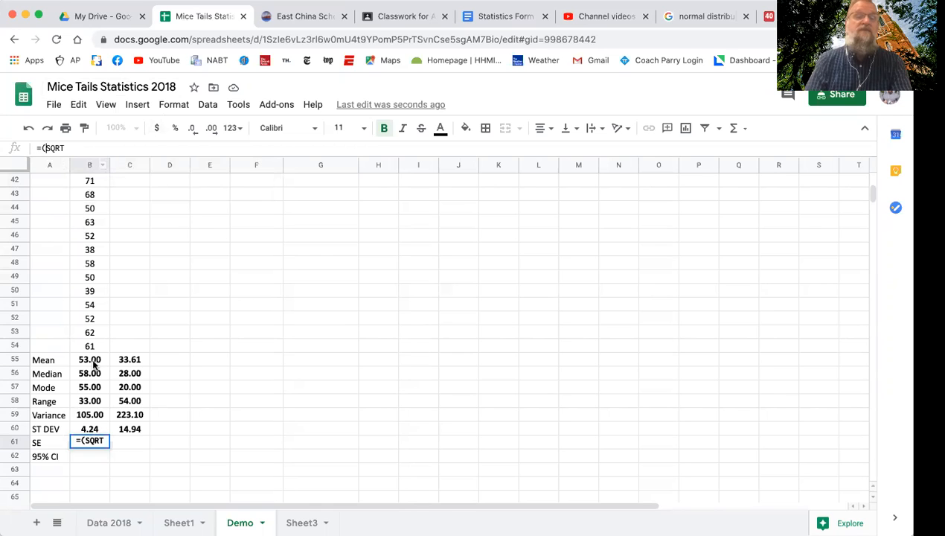
click(90, 427)
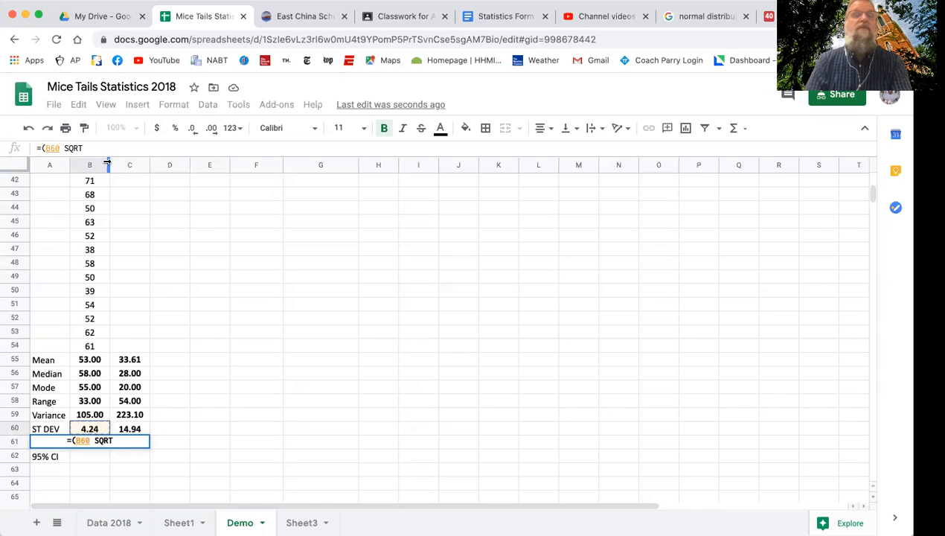
click(61, 148)
text(/)
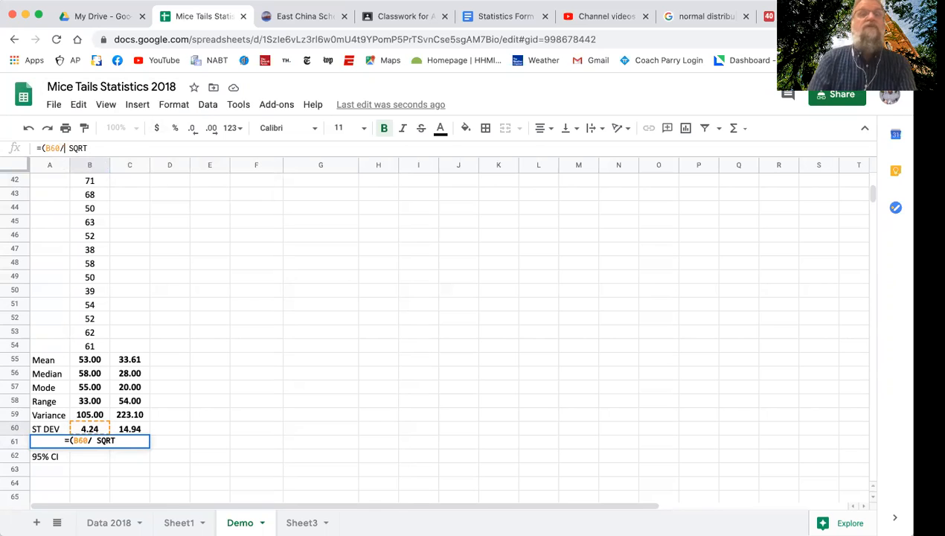
key(BackSpace)
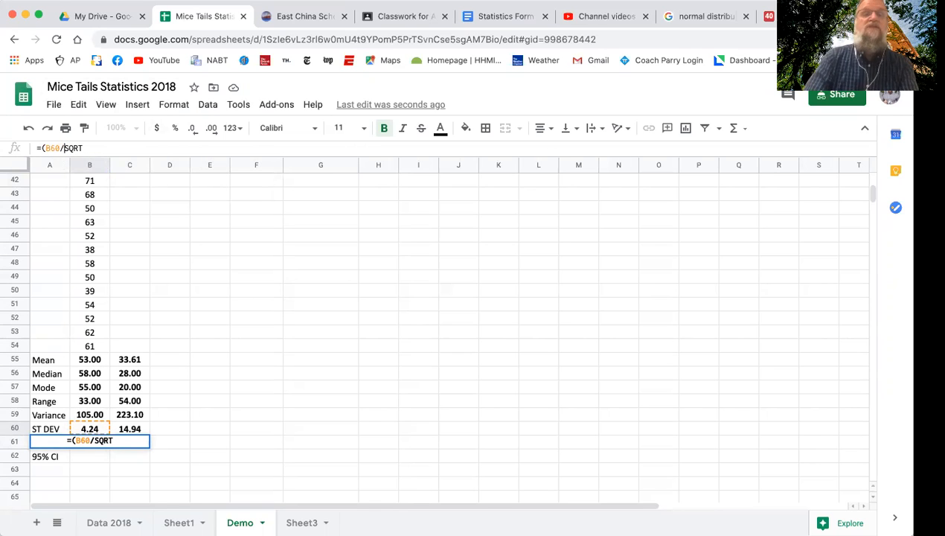
click(93, 149)
text(()
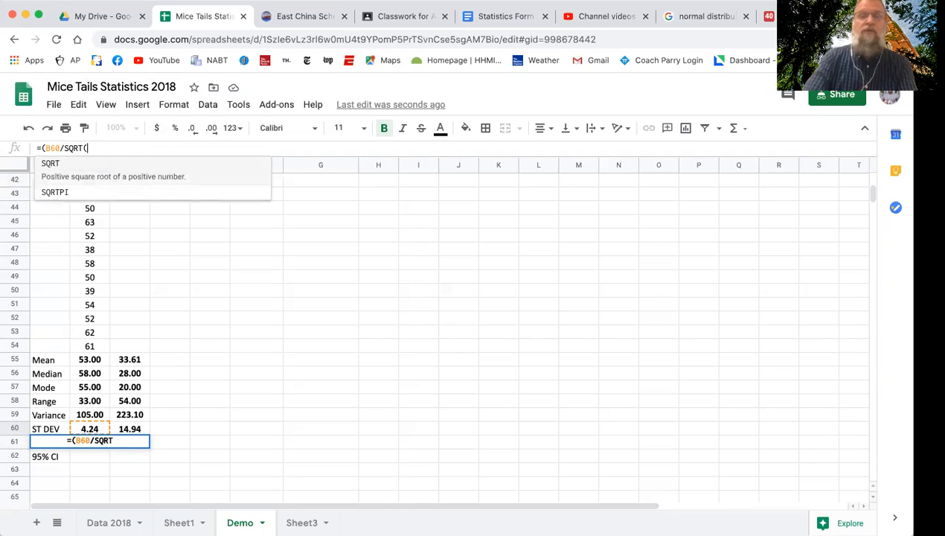
Step: Complete B61 as =(B60/SQRT(51)) and copy it across to C61 for the Toxic column's standard error
scroll(113, 239, up, 10)
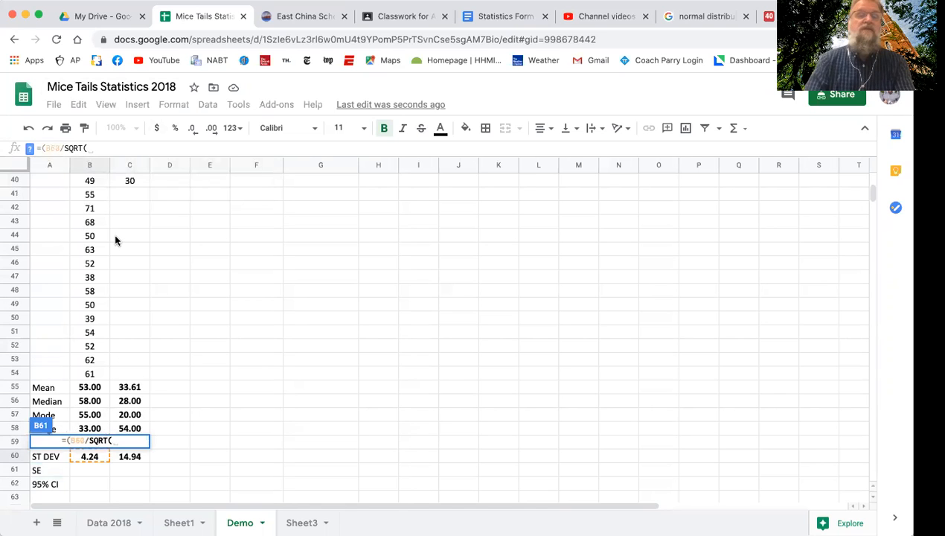
scroll(110, 234, up, 3)
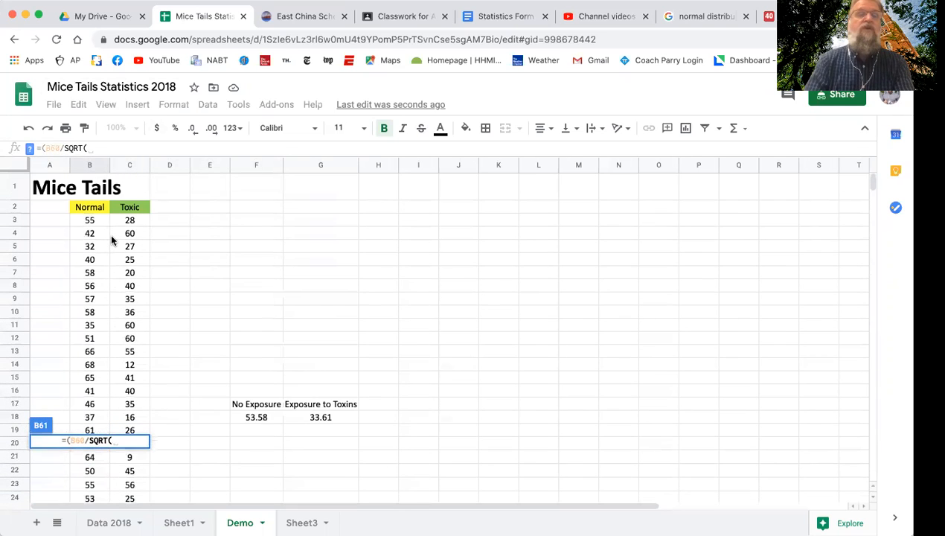
scroll(110, 234, down, 12)
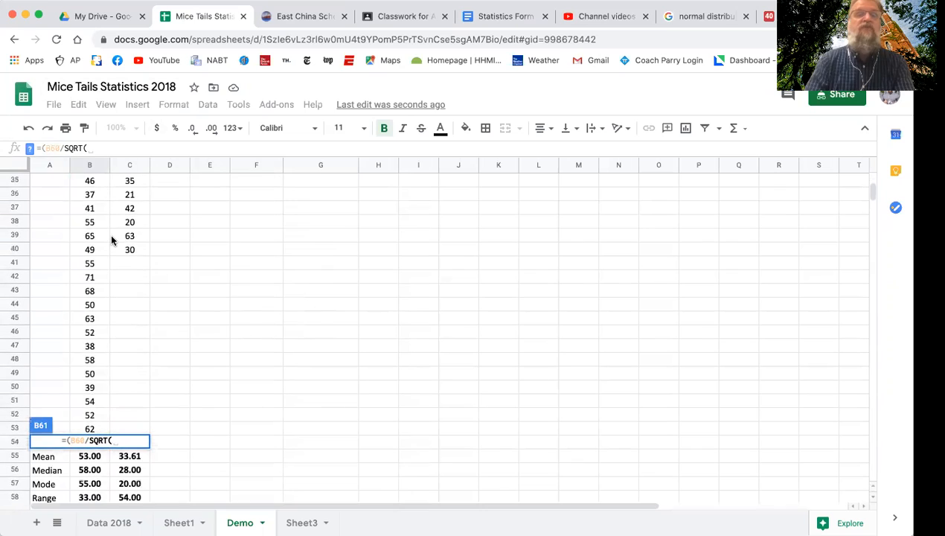
text(51)
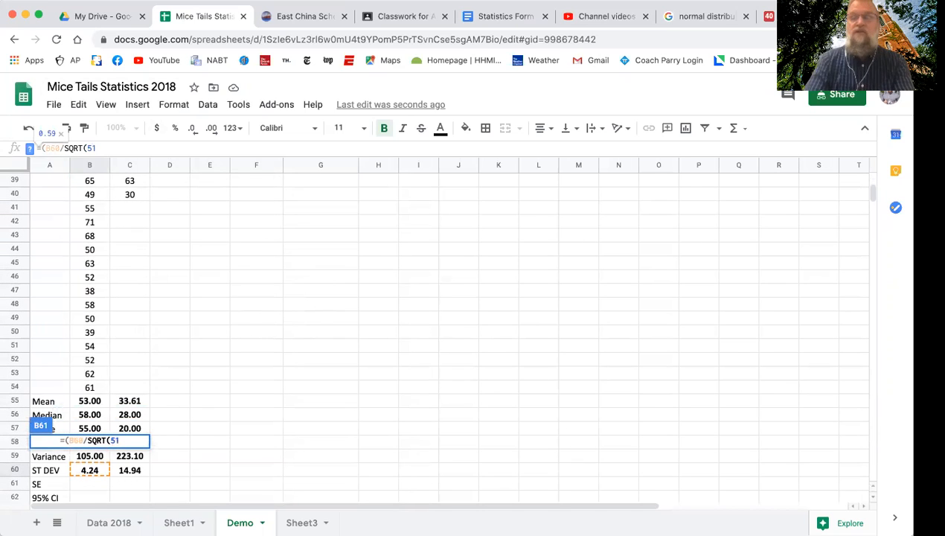
text()))
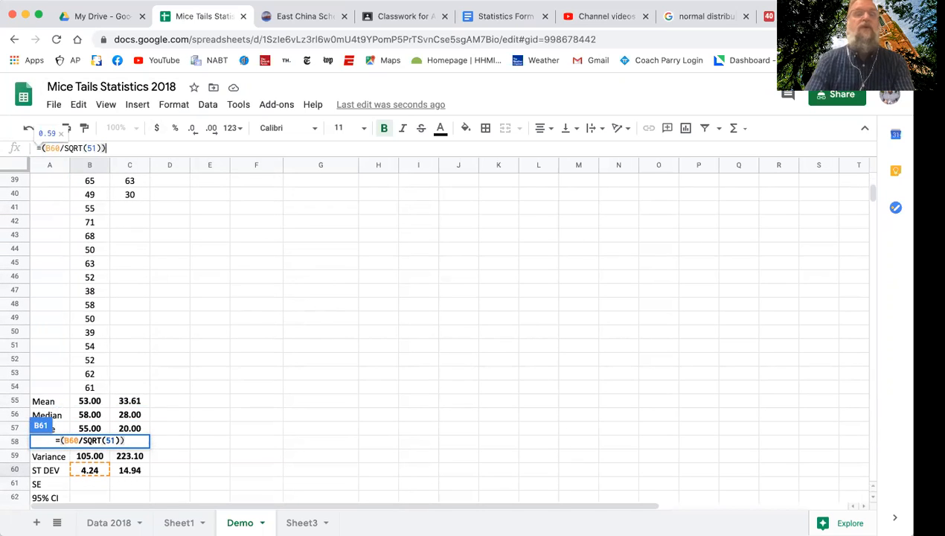
key(Return)
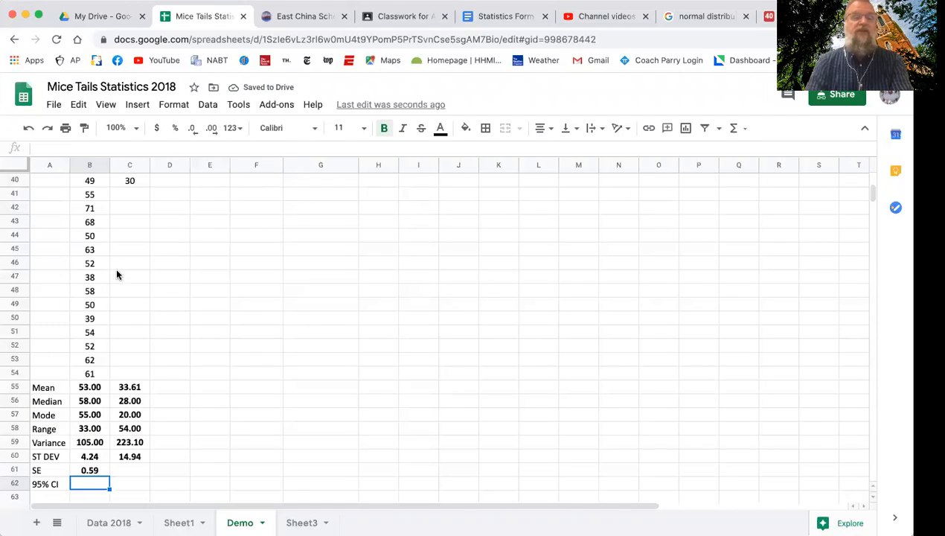
click(99, 469)
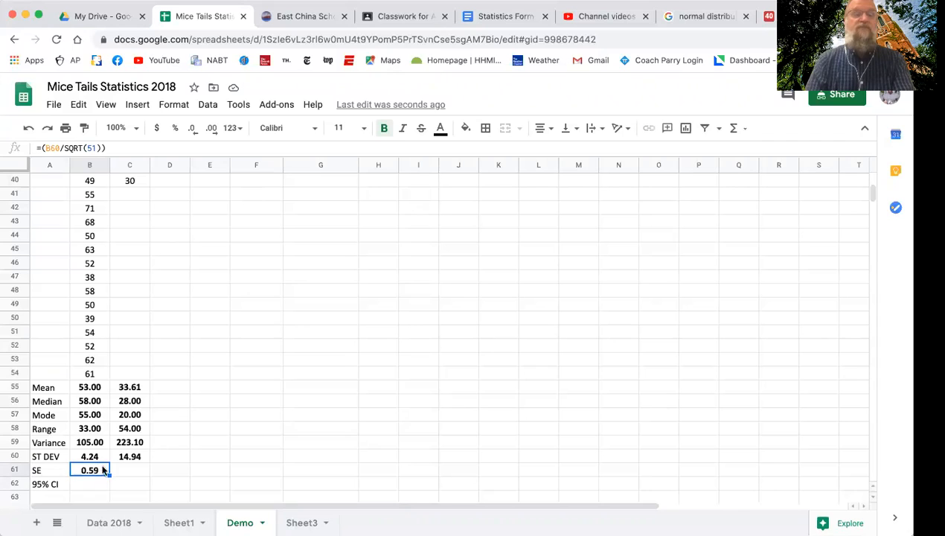
drag(109, 472, 143, 473)
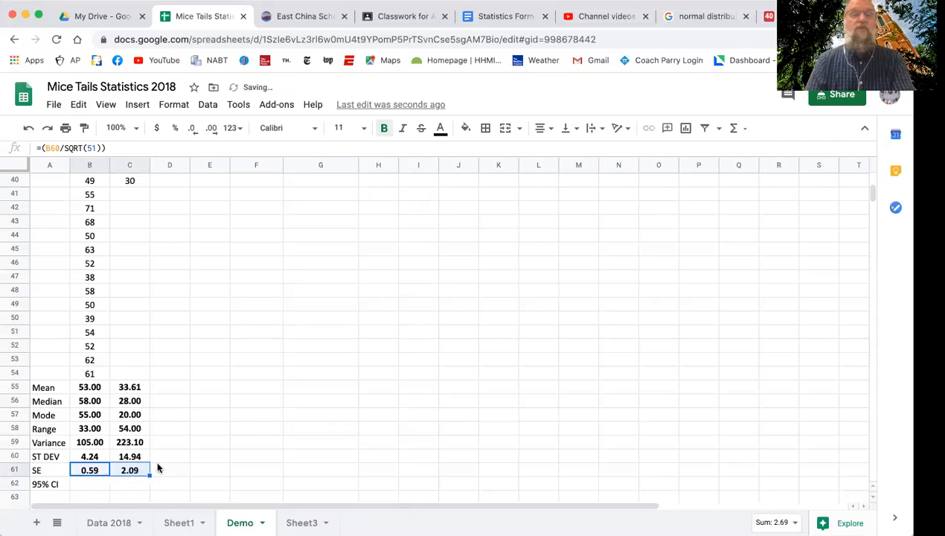
Step: In the Statistics Formulas document, change the 95% Confidence Index multiplier to 1.98 in both the Excel and Google Sheets formulas
click(91, 484)
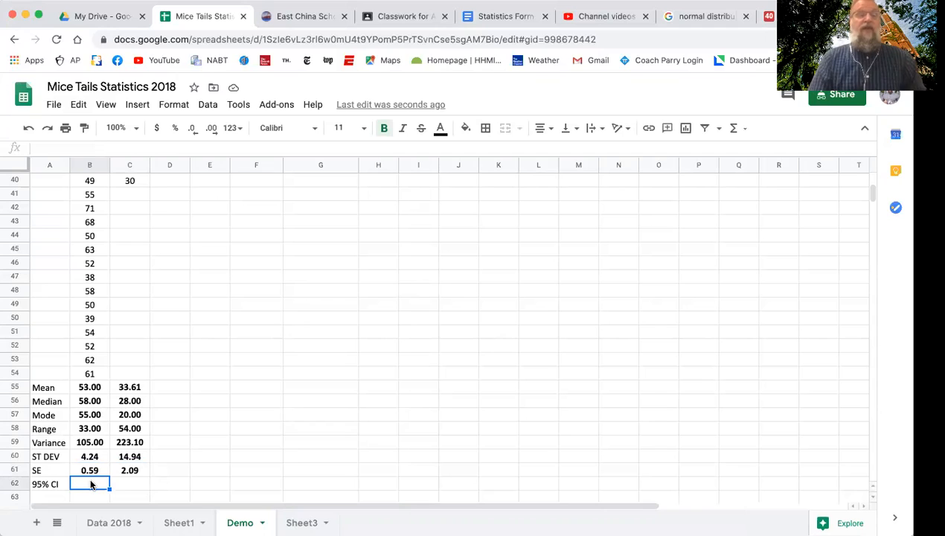
click(110, 145)
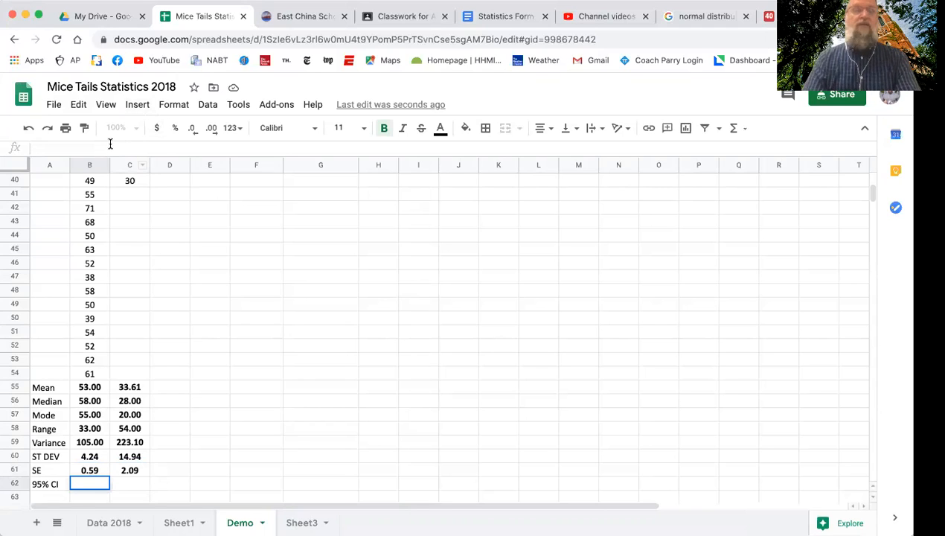
click(493, 19)
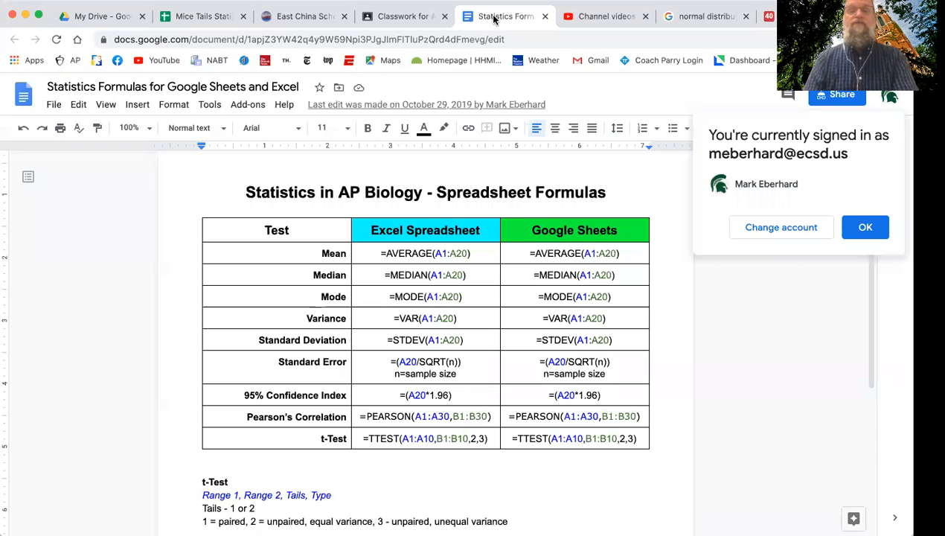
click(442, 396)
key(Delete)
text(8)
click(593, 396)
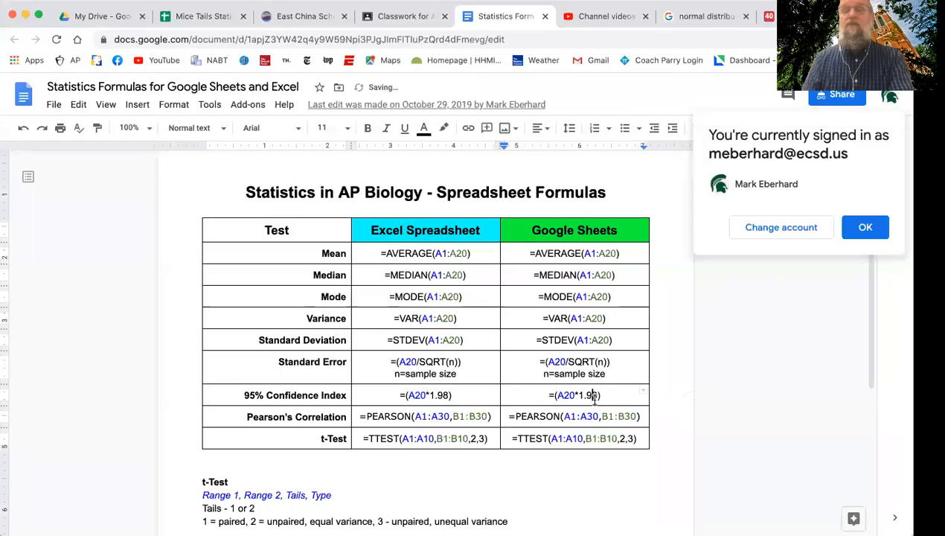
key(Delete)
text(8)
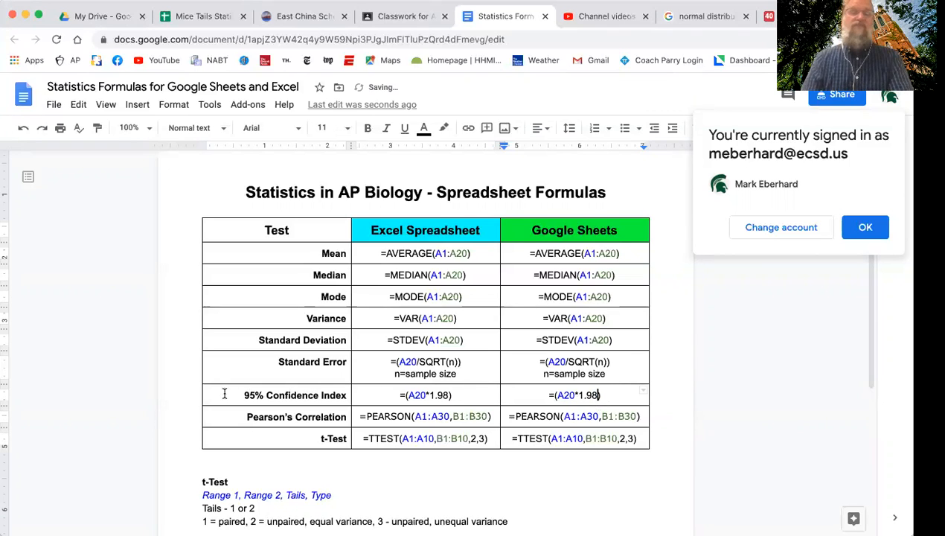
click(98, 354)
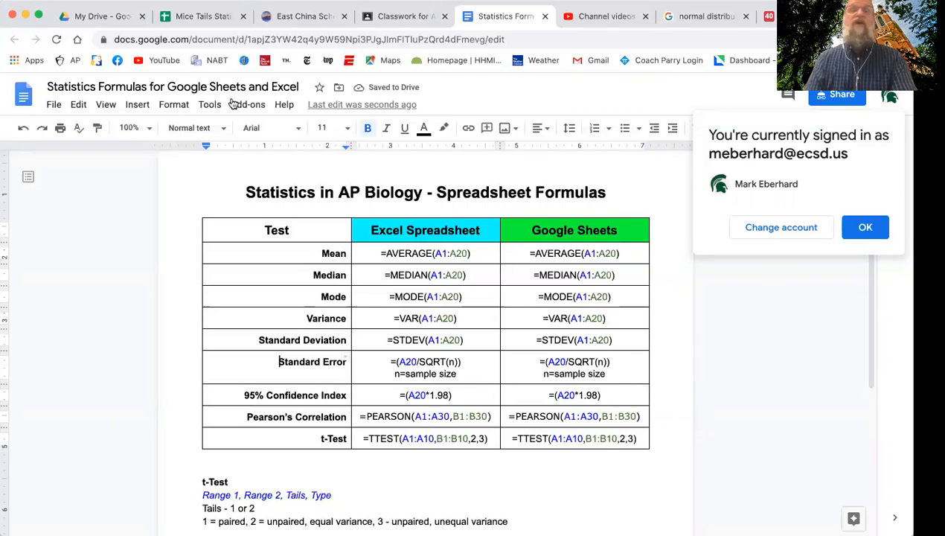
Step: Return to the Mice Tails Statistics 2018 spreadsheet and enter =(B61*1.98) in B62 for the Normal column's 95% CI
click(206, 22)
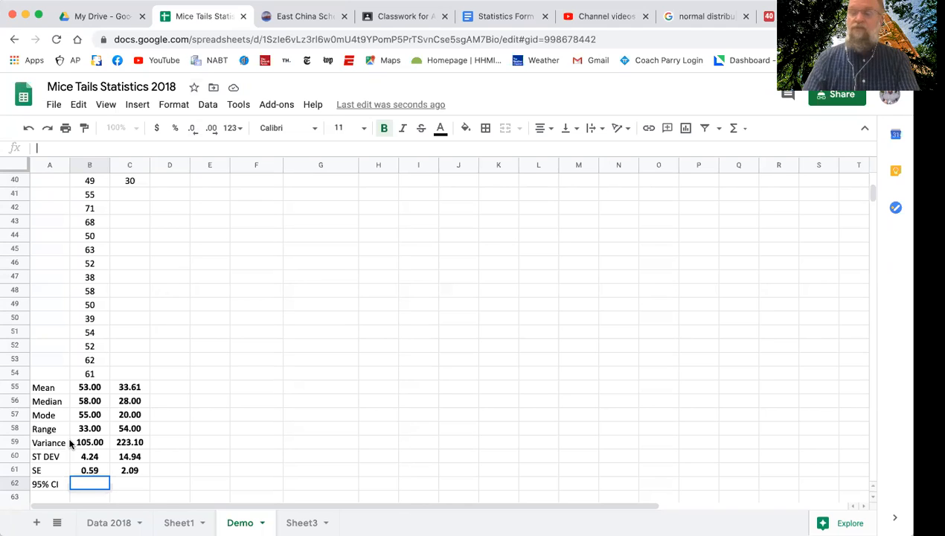
text(=()
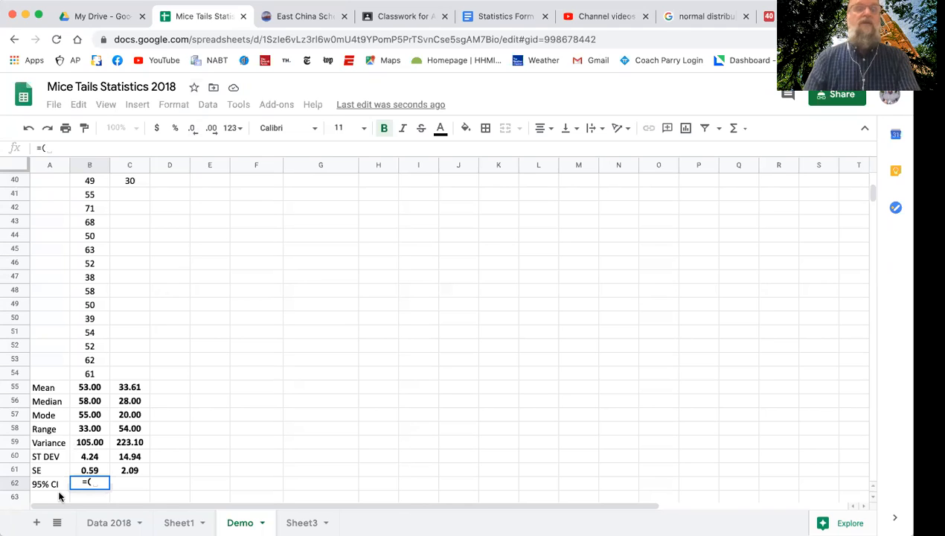
click(92, 470)
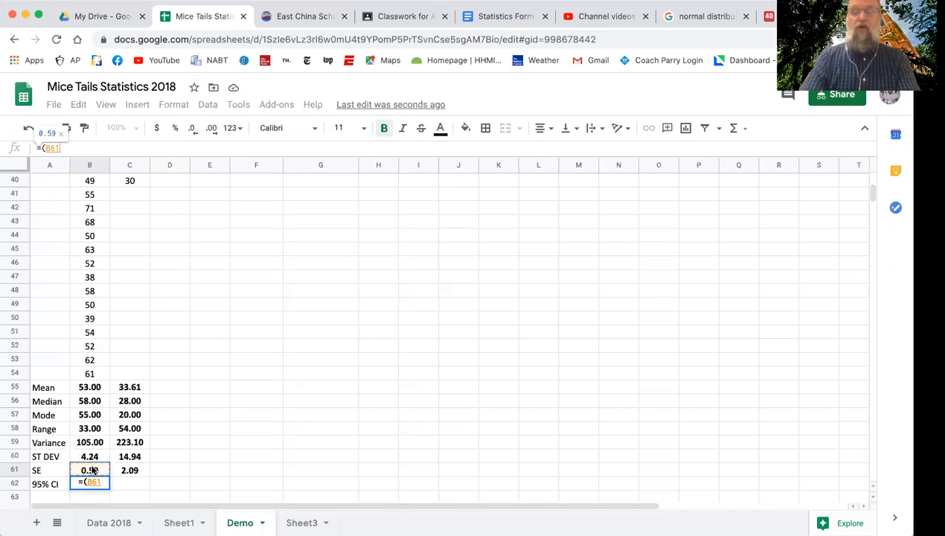
text(*)
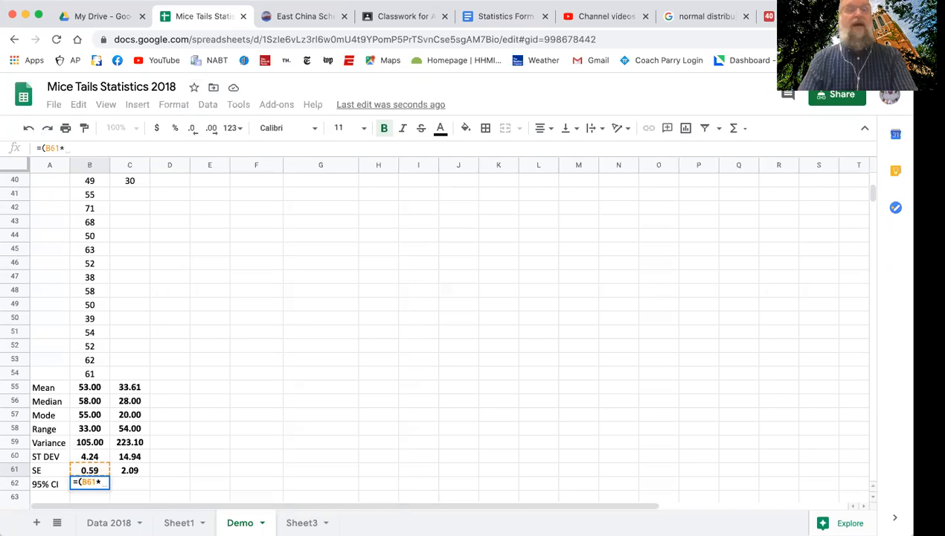
text(1.98)
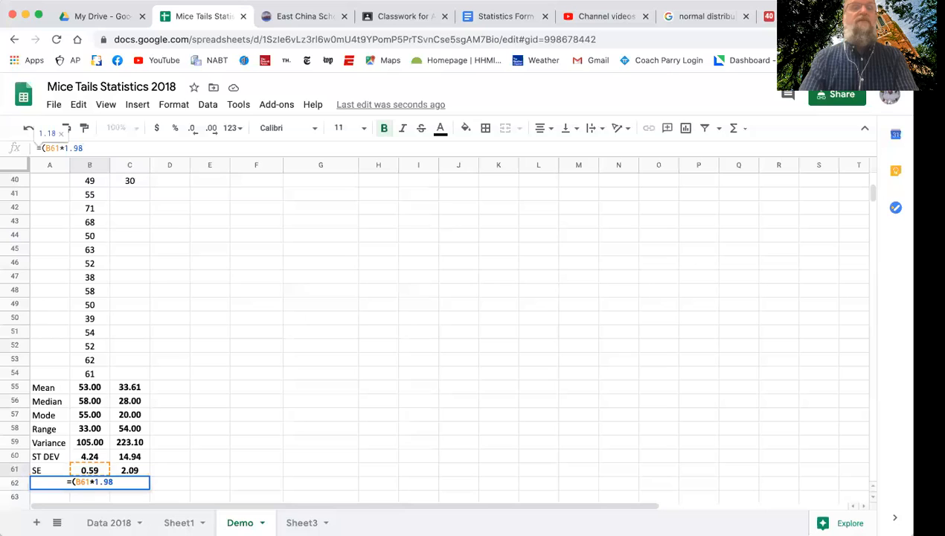
text())
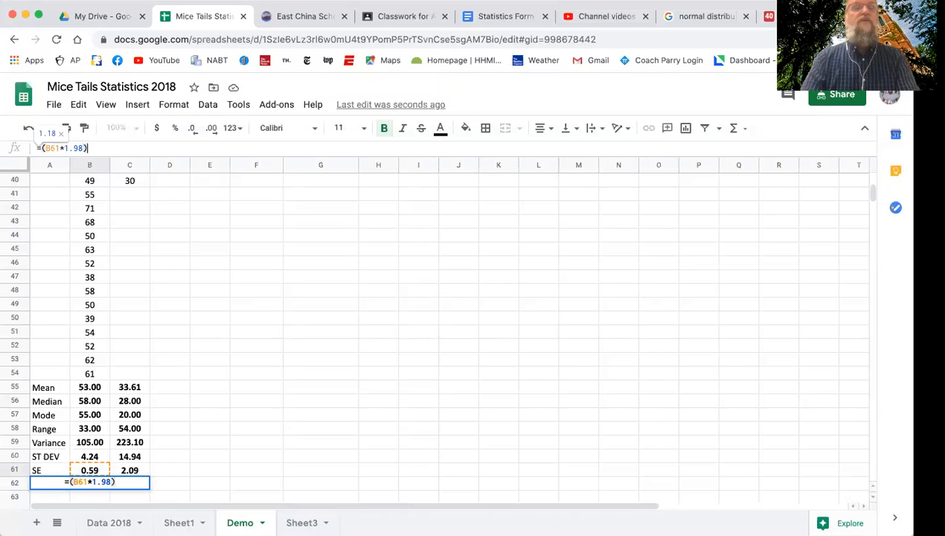
key(Return)
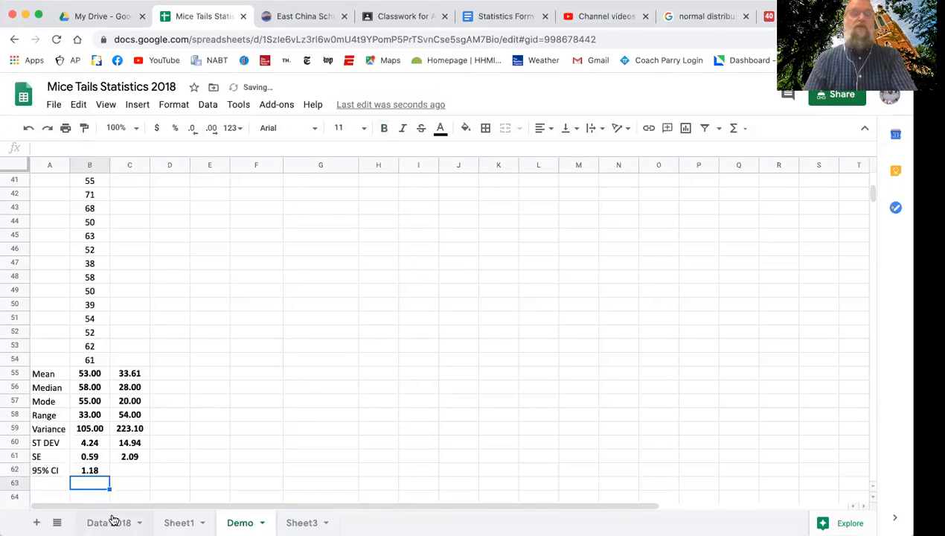
Step: Copy the Normal column's 95% CI formula from B62 across to C62 for the Toxic column
click(104, 472)
drag(110, 476, 152, 472)
click(166, 469)
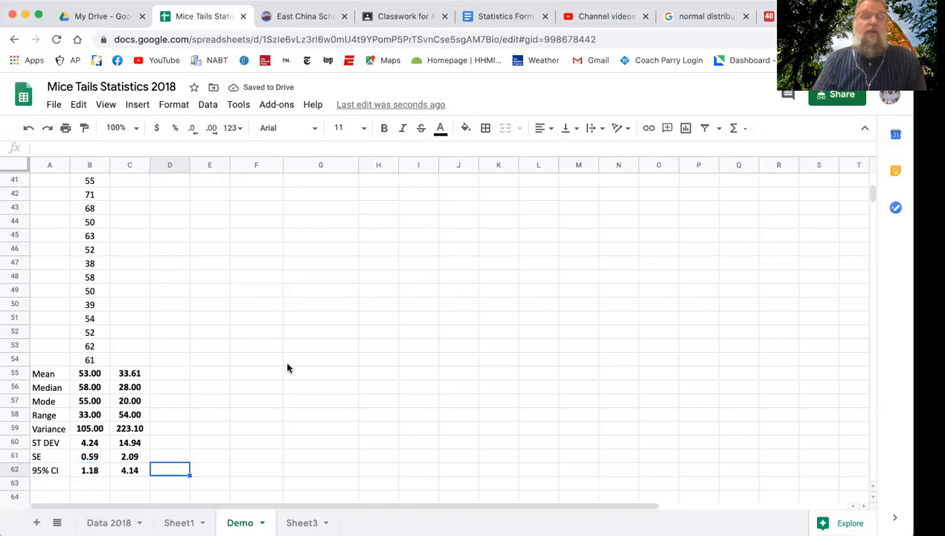
scroll(252, 377, up, 8)
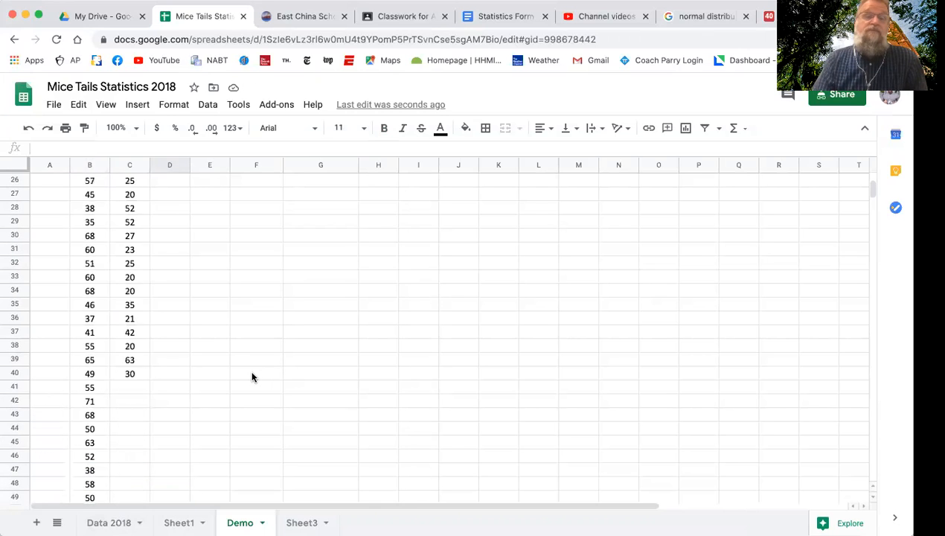
scroll(252, 378, down, 8)
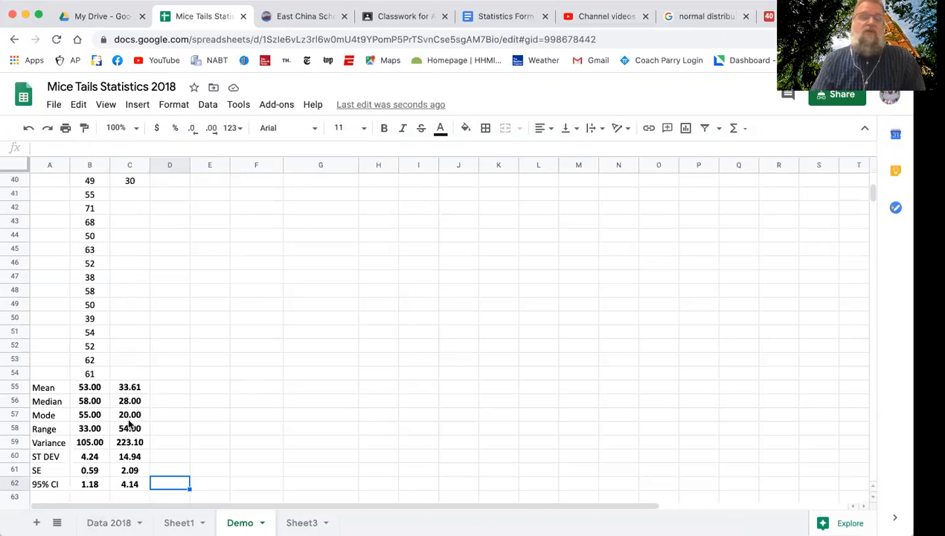
Step: Set the No Exposure mean in F18 of the Demo sheet to 53.00
scroll(170, 398, up, 1)
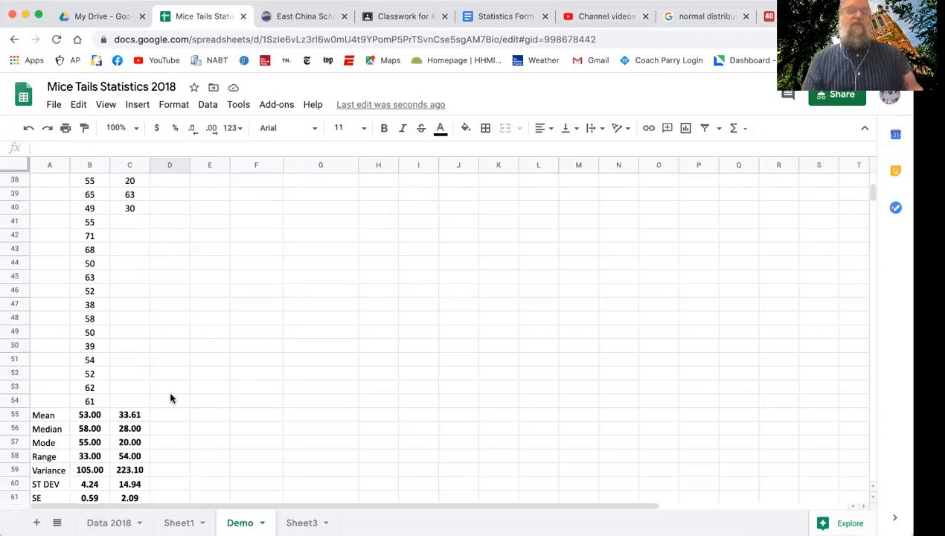
scroll(170, 398, up, 2)
scroll(170, 398, up, 3)
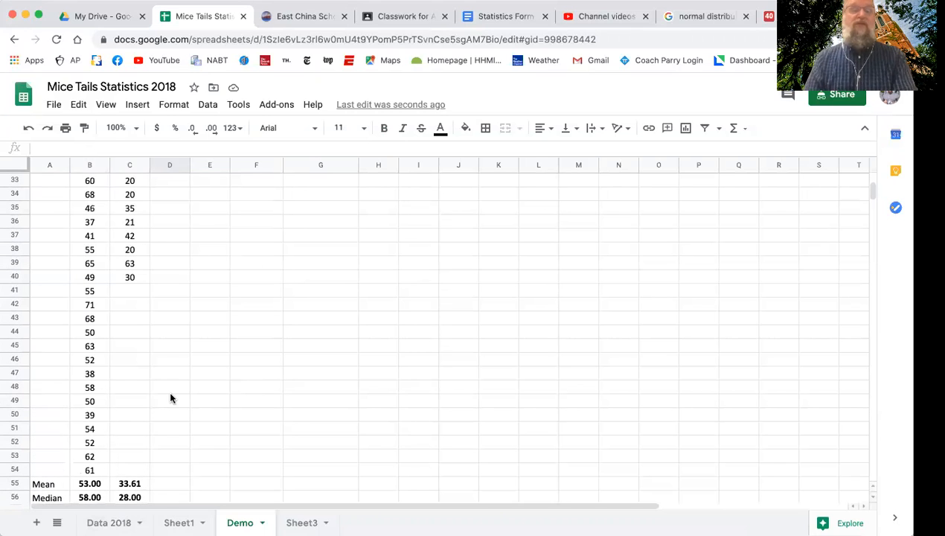
scroll(171, 398, up, 8)
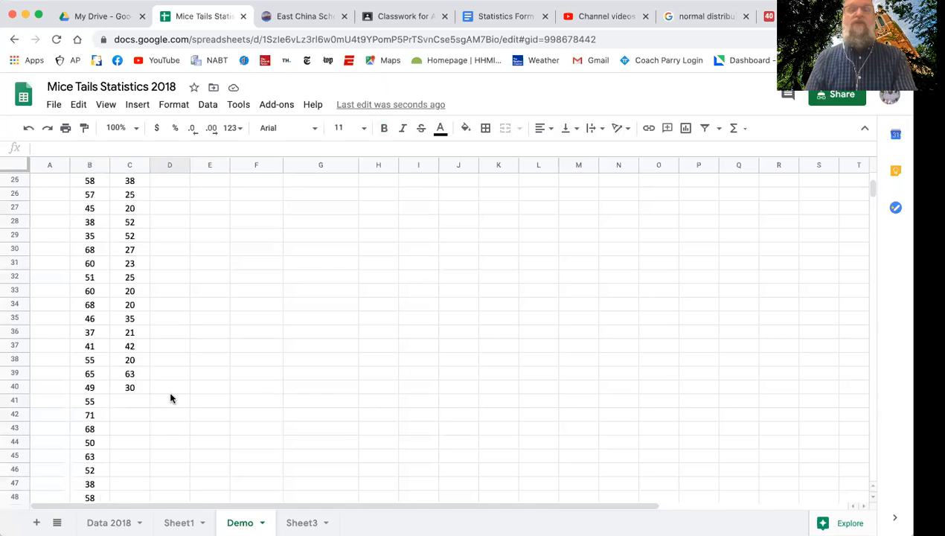
scroll(171, 399, right, 1)
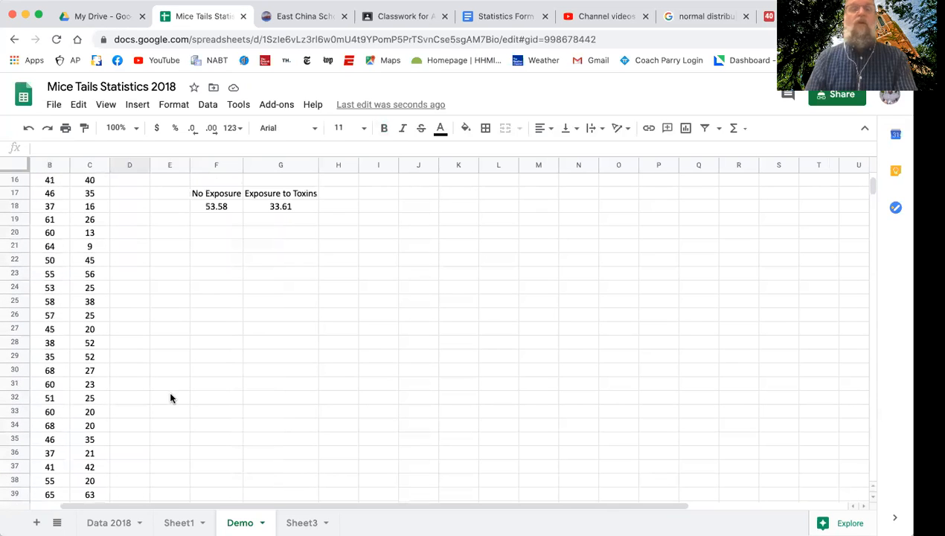
click(219, 206)
drag(219, 205, 231, 205)
text(00)
key(Return)
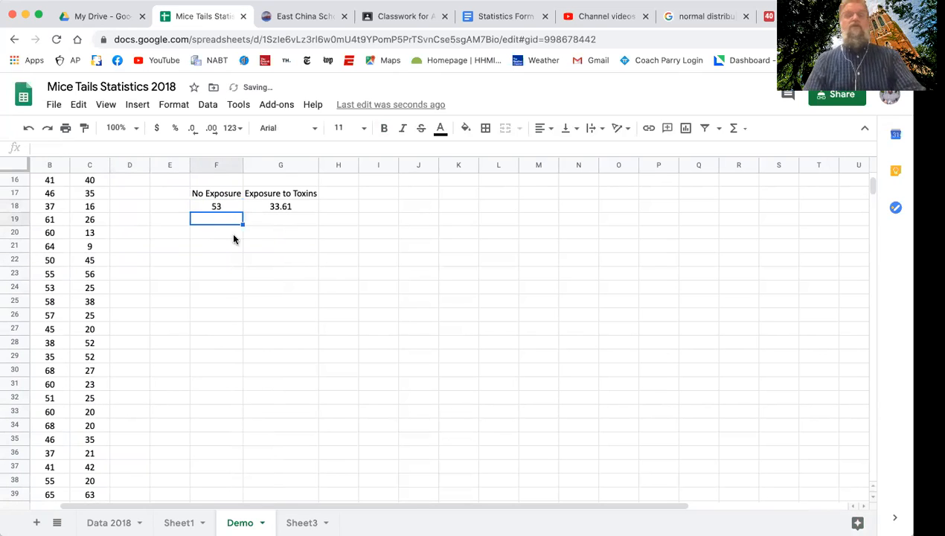
Step: Insert a column chart from the No Exposure and Exposure to Toxins means in F17:G18
scroll(249, 248, up, 1)
click(221, 220)
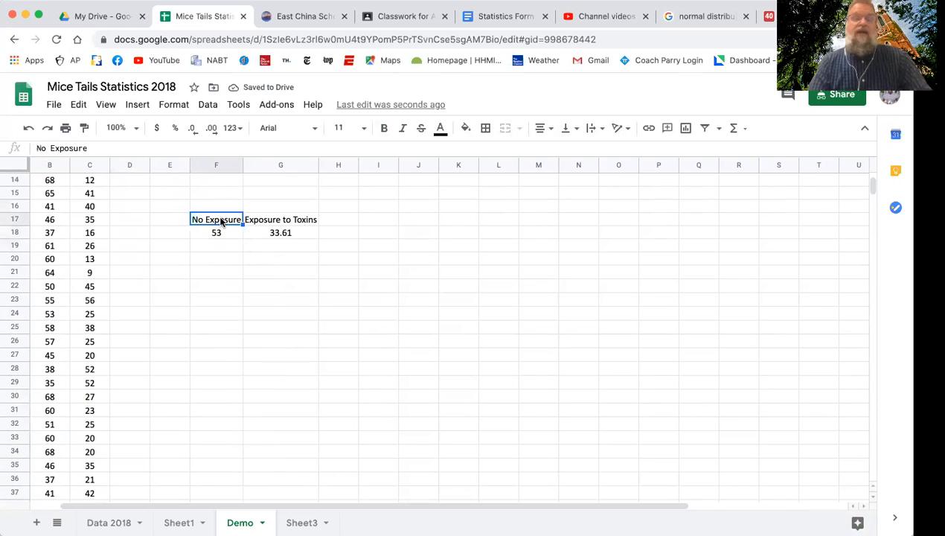
shift+click(279, 232)
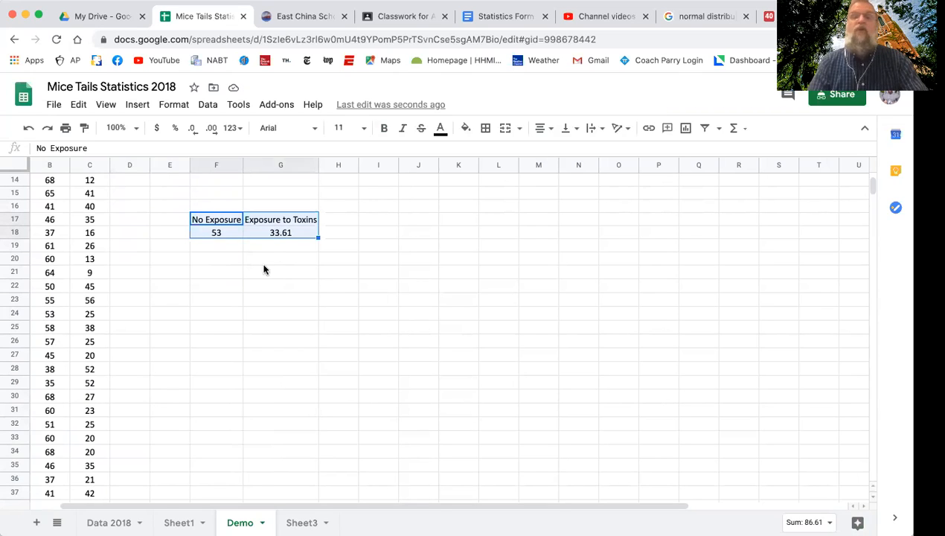
click(686, 128)
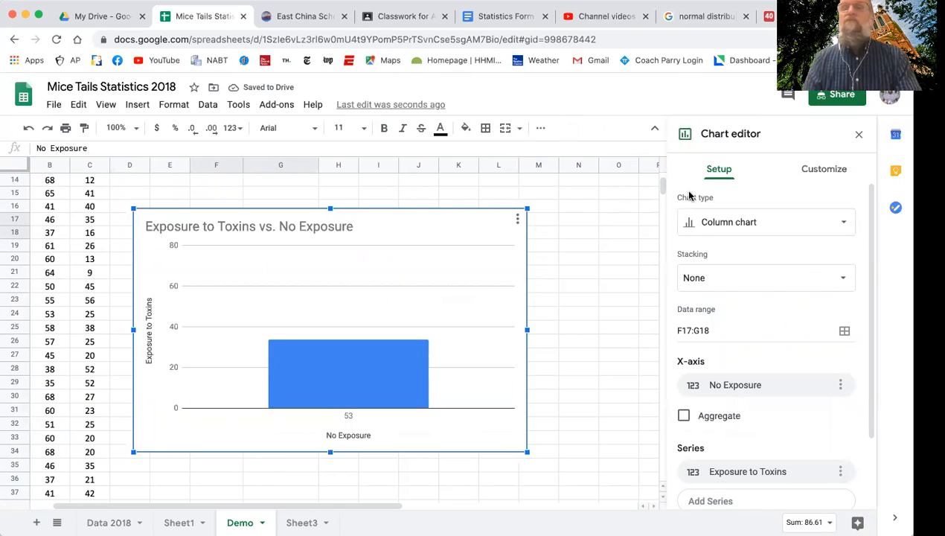
Step: Delete the Exposure to Toxins vs. No Exposure column chart from the sheet
click(607, 209)
double_click(494, 221)
key(Delete)
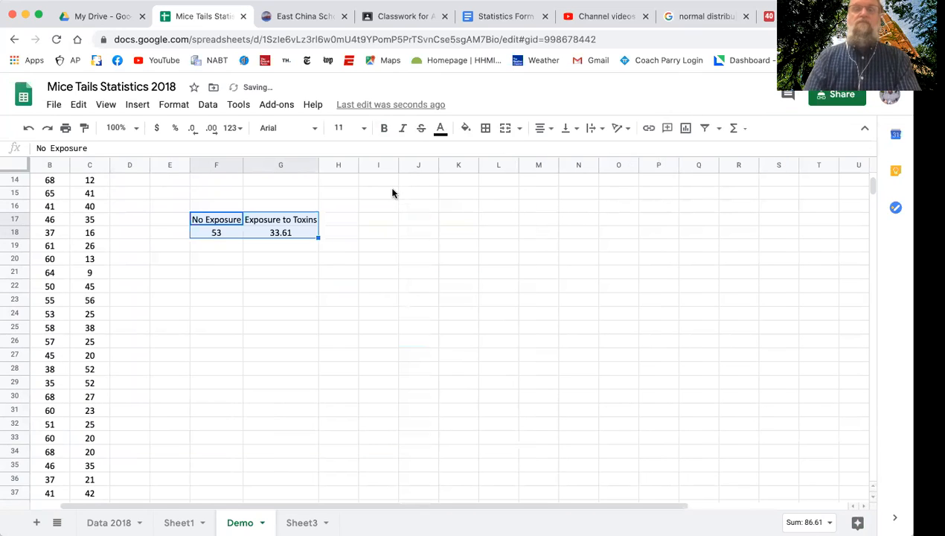
Step: Reselect the exposure labels and means in F17:G18 and create a new column chart from them
click(292, 251)
drag(208, 220, 283, 235)
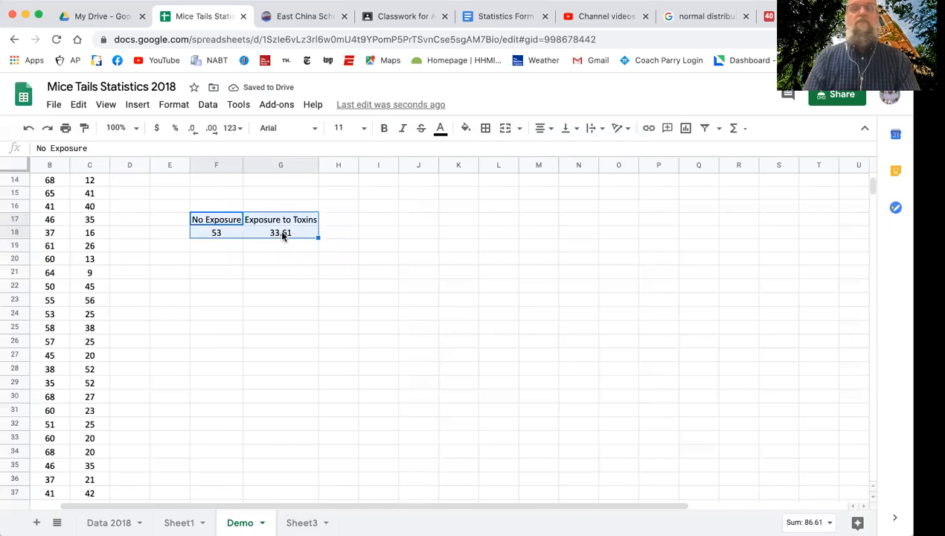
click(273, 246)
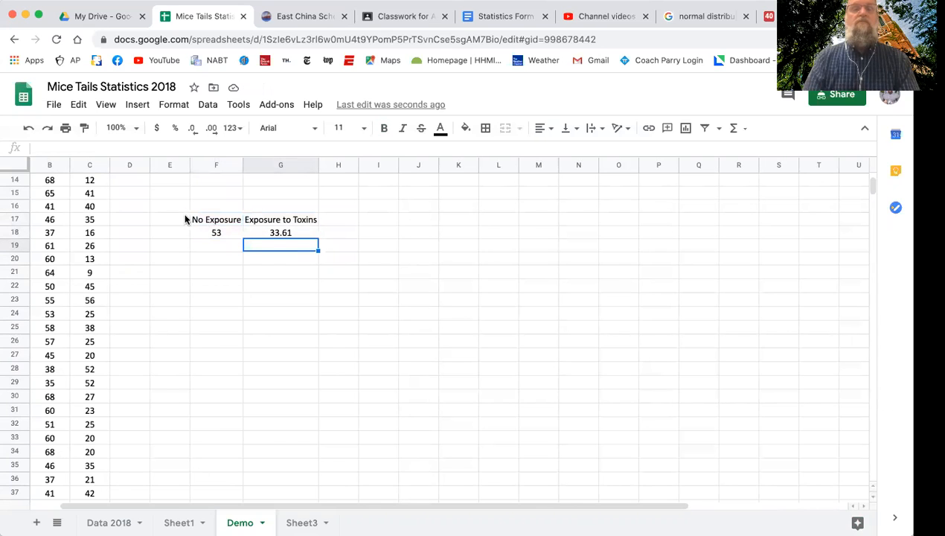
click(195, 221)
shift+click(295, 237)
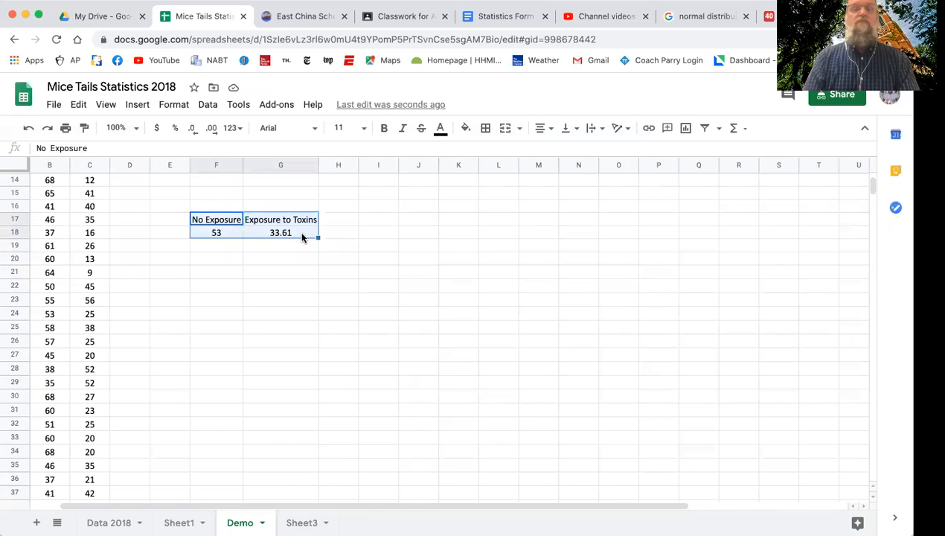
click(686, 129)
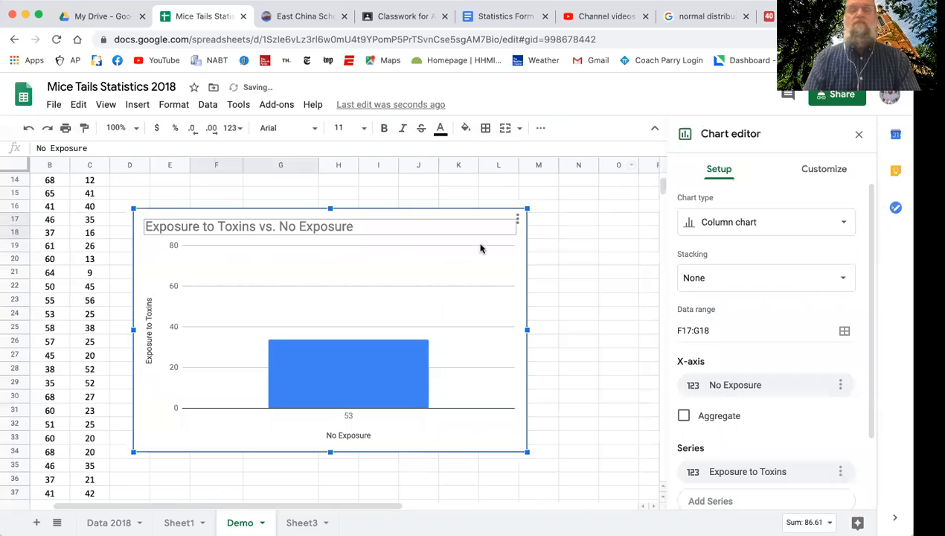
Step: Try to delete the chart's plot area, and close the chart editor
scroll(503, 331, down, 1)
scroll(502, 332, up, 1)
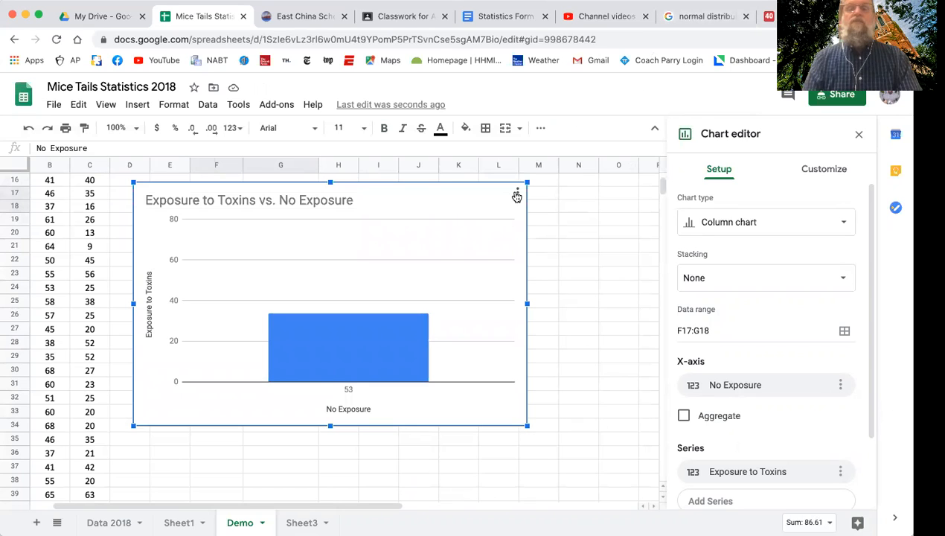
click(517, 195)
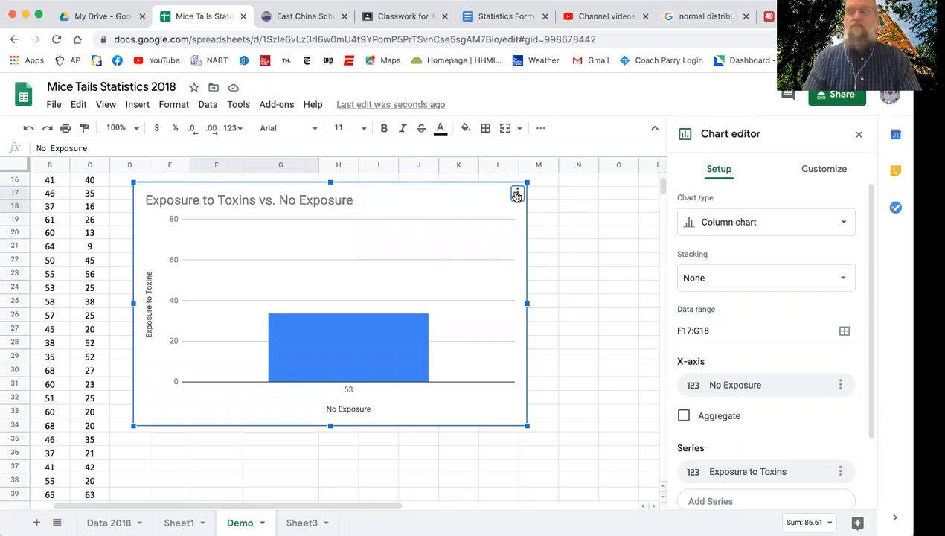
click(495, 192)
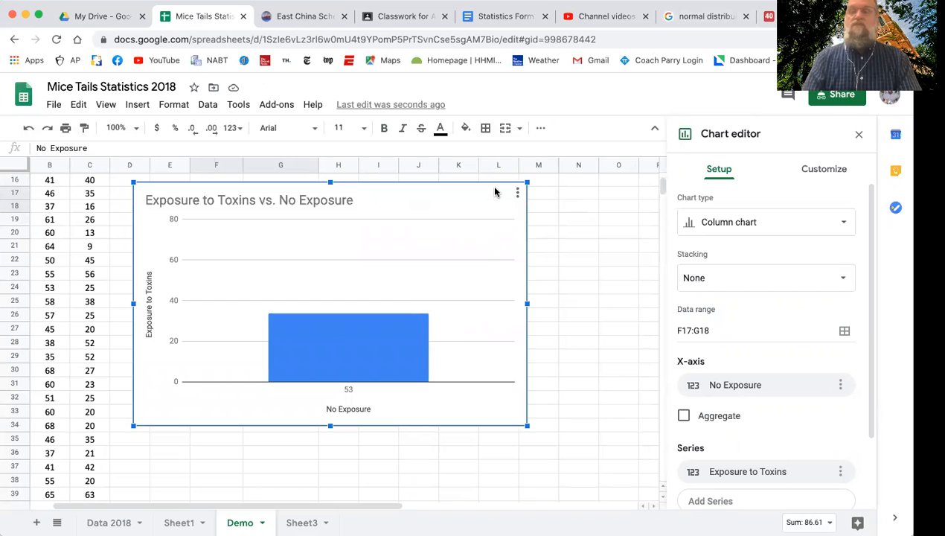
click(281, 264)
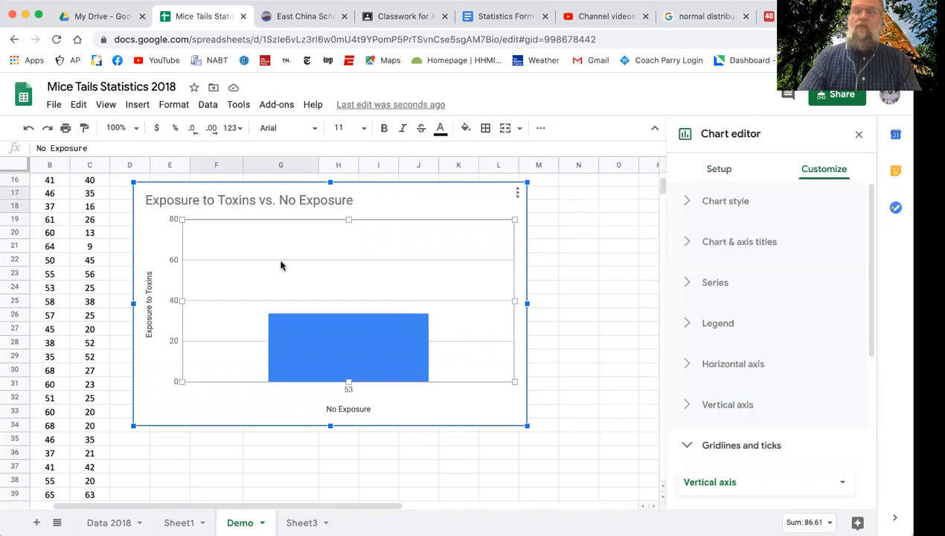
key(BackSpace)
click(331, 400)
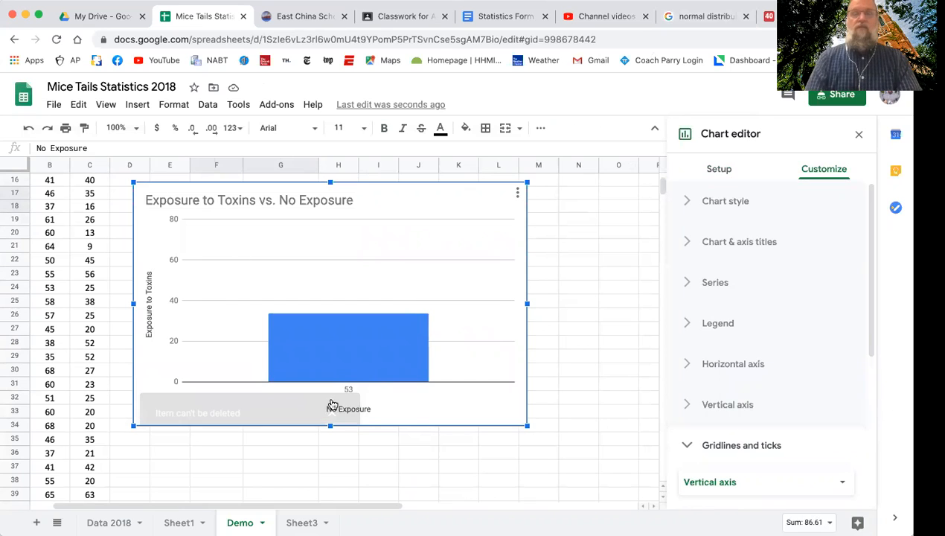
click(374, 366)
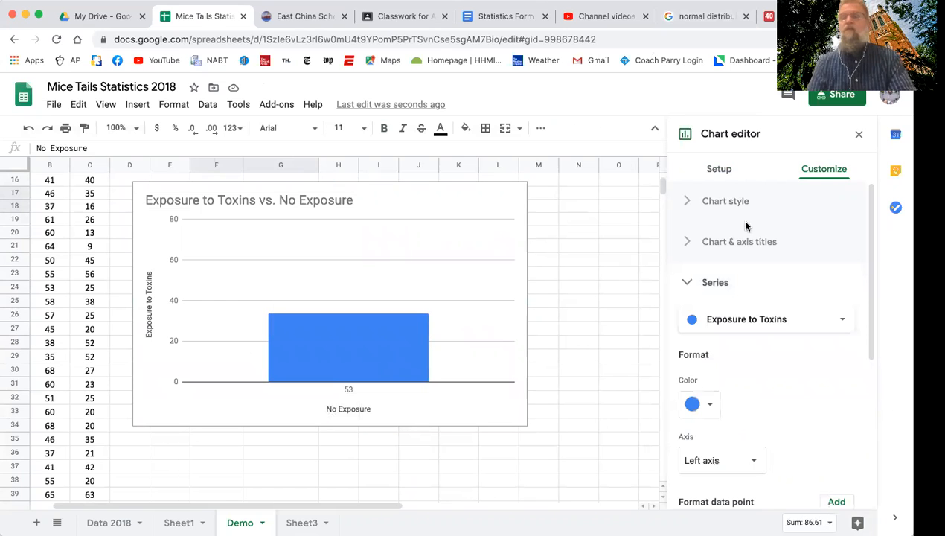
click(859, 135)
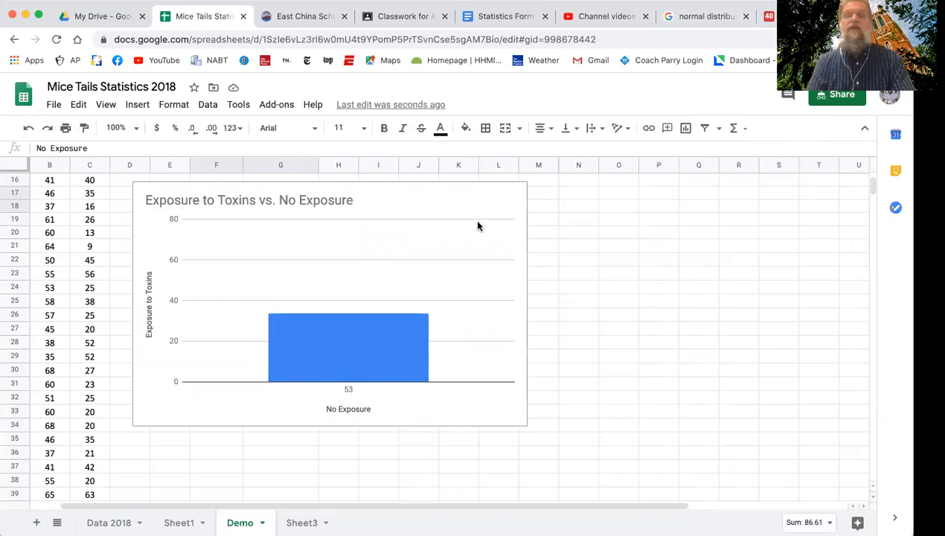
Step: Try to delete the whole Exposure to Toxins vs. No Exposure chart, then deselect it
click(469, 217)
key(Delete)
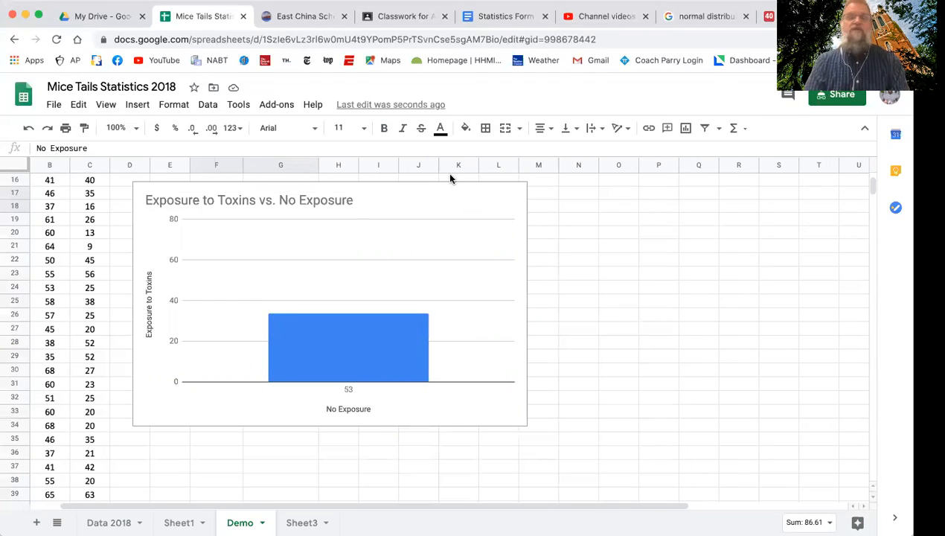
click(447, 185)
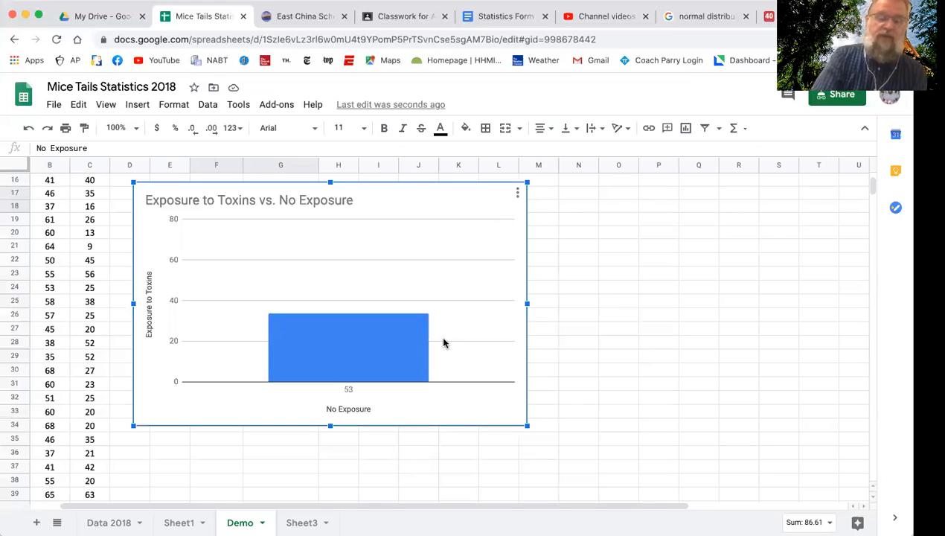
key(Escape)
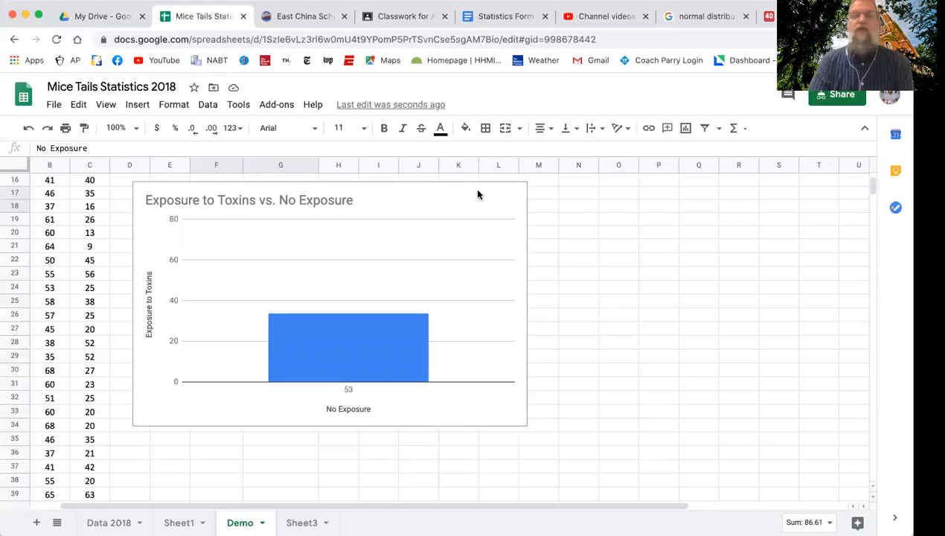